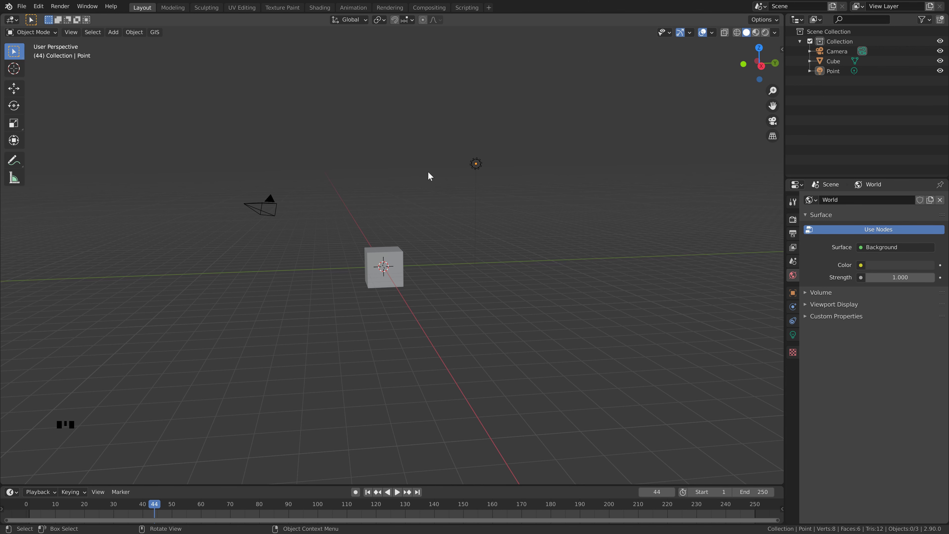
Step: Delete the point light from the scene
{"action": "left_click_drag", "start_coordinate": [436, 132], "coordinate": [508, 170]}
{"action": "key", "text": "Delete"}
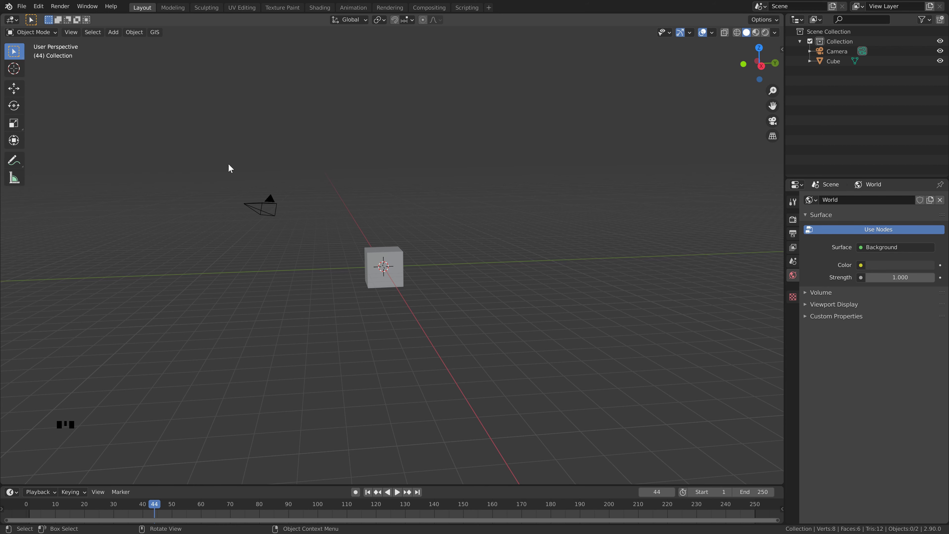
Step: Scale the cube by 1.8 along the Z axis to make it a tall box
{"action": "scroll", "coordinate": [292, 229], "scroll_direction": "up", "scroll_amount": 3}
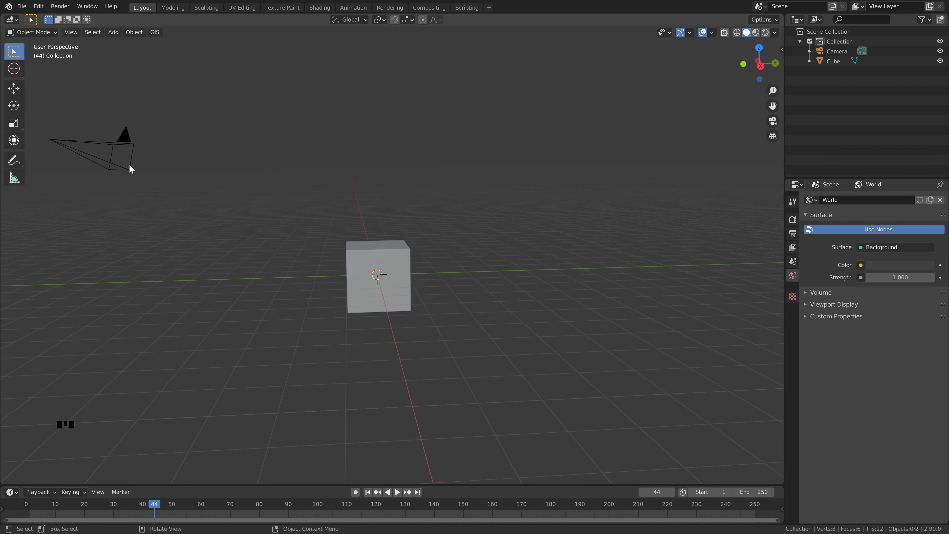
{"action": "left_click", "coordinate": [400, 251]}
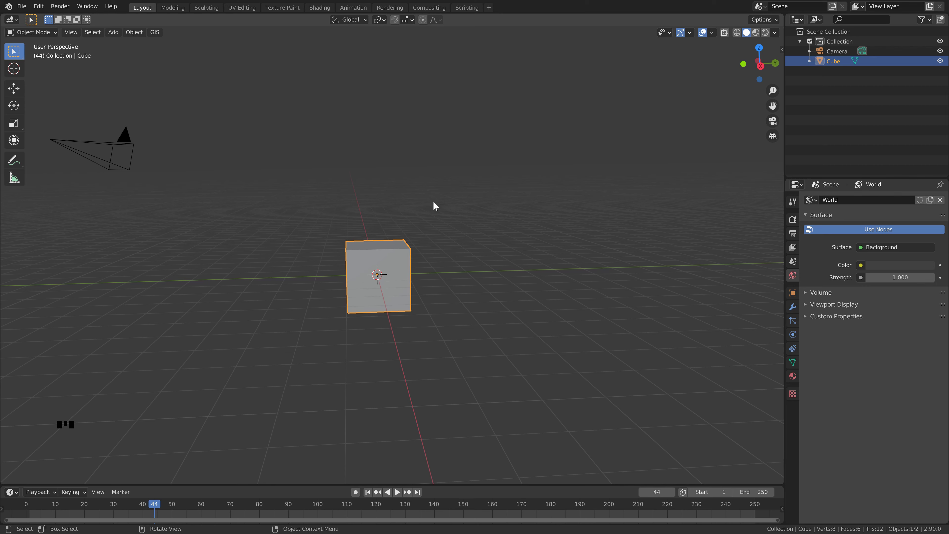
{"action": "key", "text": "s"}
{"action": "key", "text": "z"}
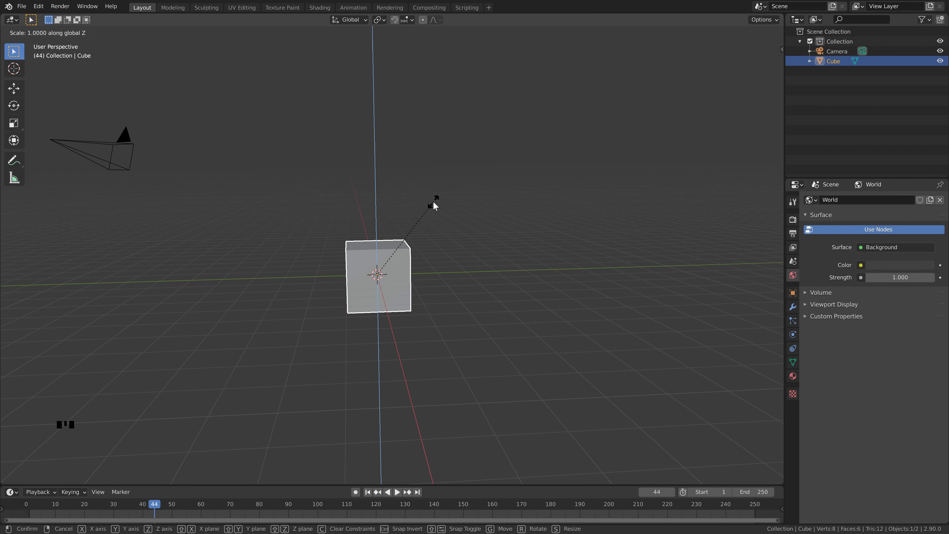
{"action": "type", "text": "1.7"}
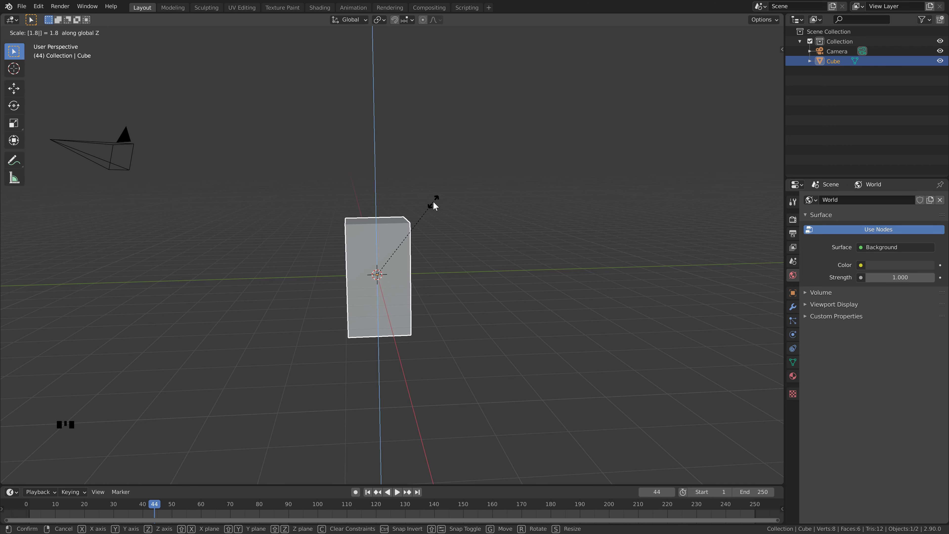
{"action": "key", "text": "Return"}
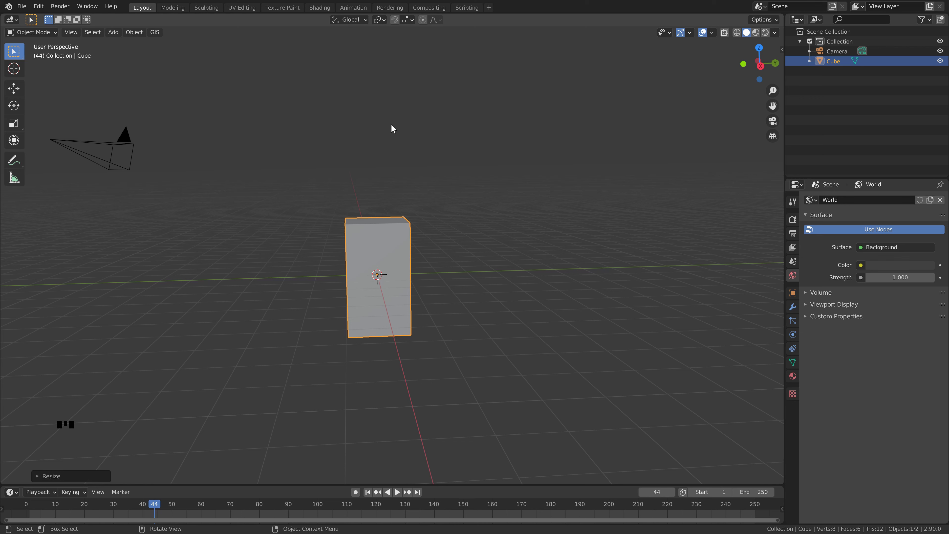
Step: Move the cube up along the Z axis until its base rests on the grid floor
{"action": "key", "text": "g"}
{"action": "type", "text": "z2"}
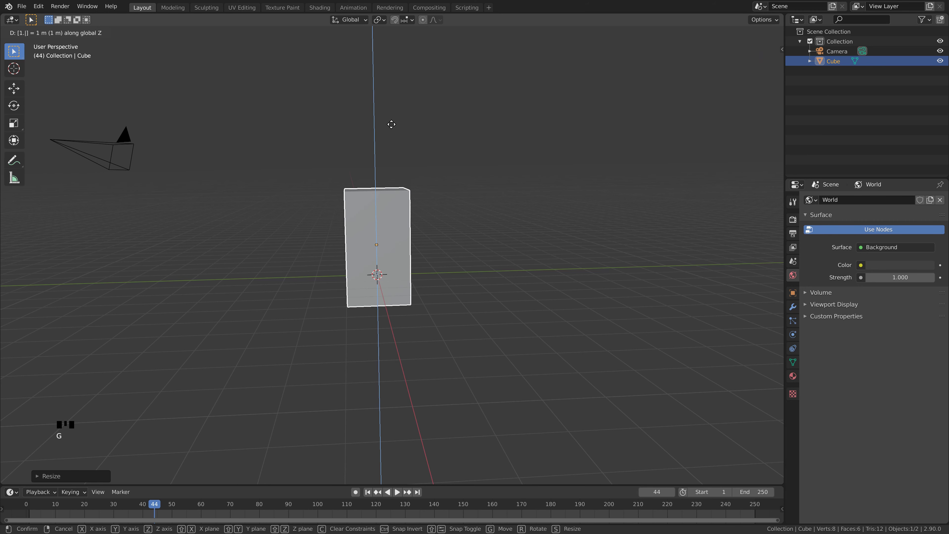
{"action": "key", "text": "Return"}
{"action": "middle_click_drag", "start_coordinate": [447, 267], "coordinate": [446, 254]}
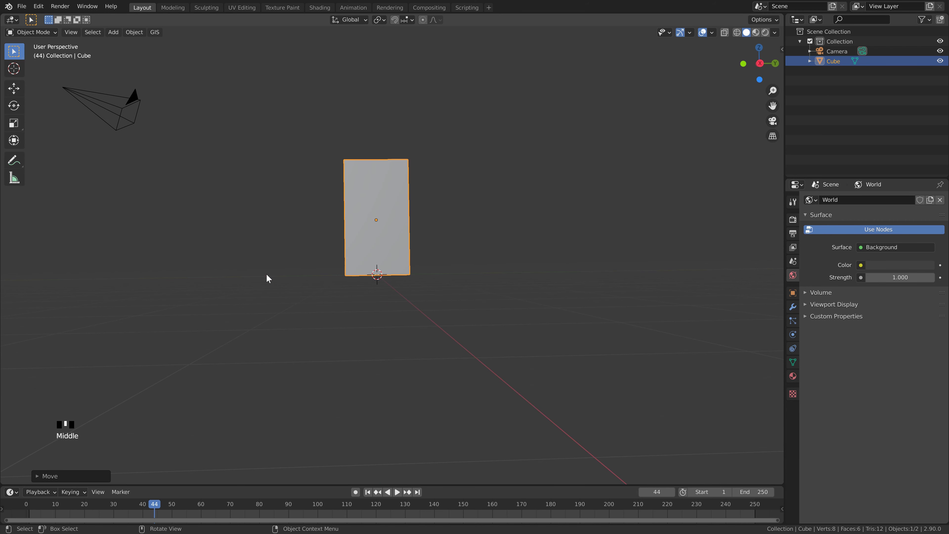
{"action": "middle_click_drag", "start_coordinate": [403, 286], "coordinate": [469, 171]}
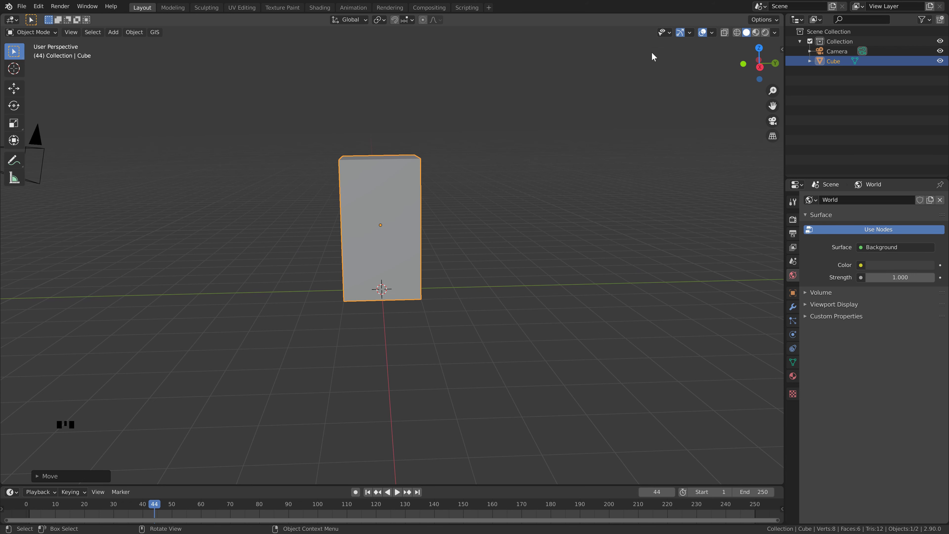
Step: Turn on X-ray display and add a Monkey mesh at the world origin
{"action": "left_click", "coordinate": [725, 33]}
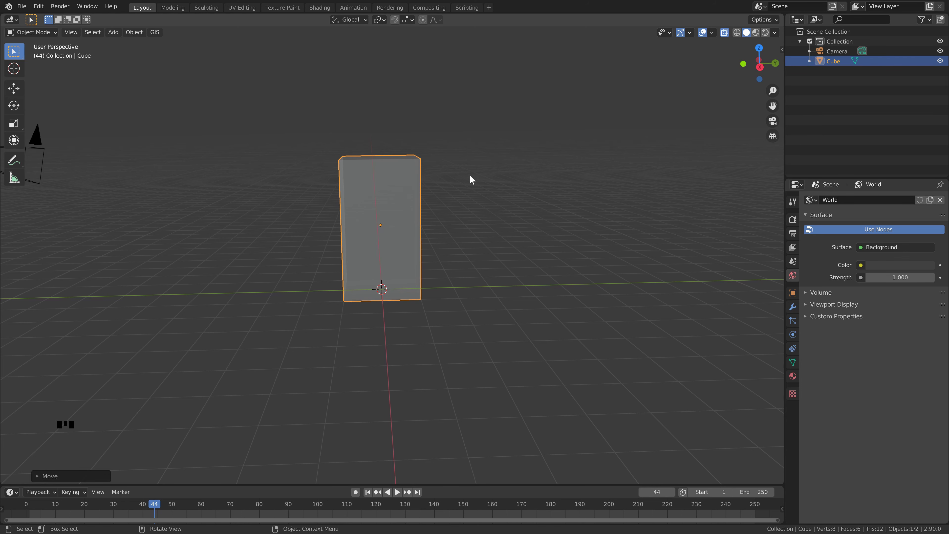
{"action": "scroll", "coordinate": [427, 178], "scroll_direction": "up", "scroll_amount": 1}
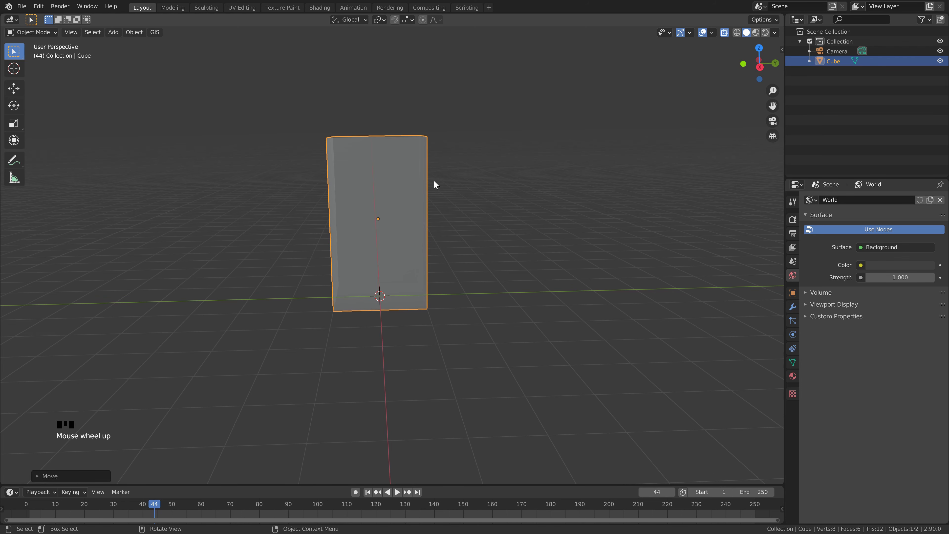
{"action": "key", "text": "shift+a"}
{"action": "mouse_move", "coordinate": [455, 180]}
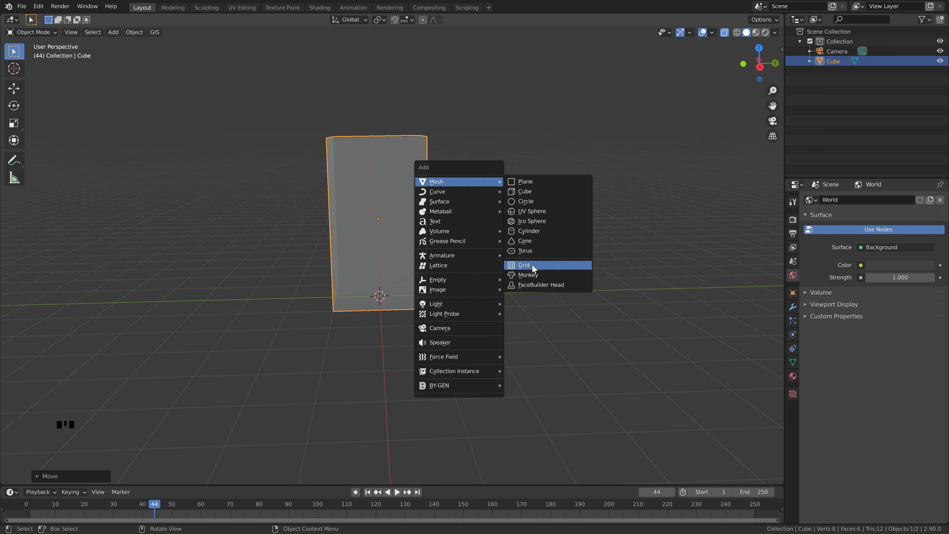
{"action": "left_click", "coordinate": [533, 278]}
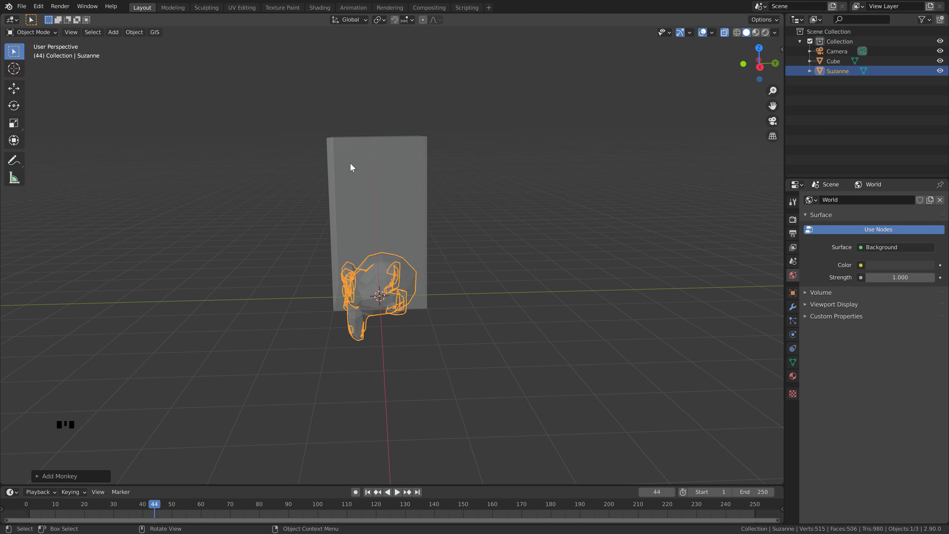
Step: Rotate the monkey head about the Z axis to face along the X axis, and scale it by 0.4
{"action": "key", "text": "r"}
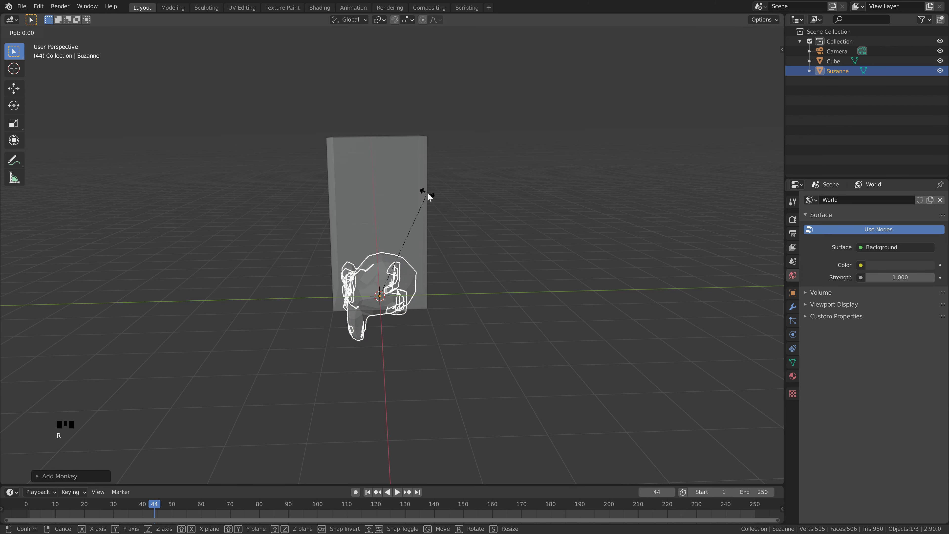
{"action": "key", "text": "z"}
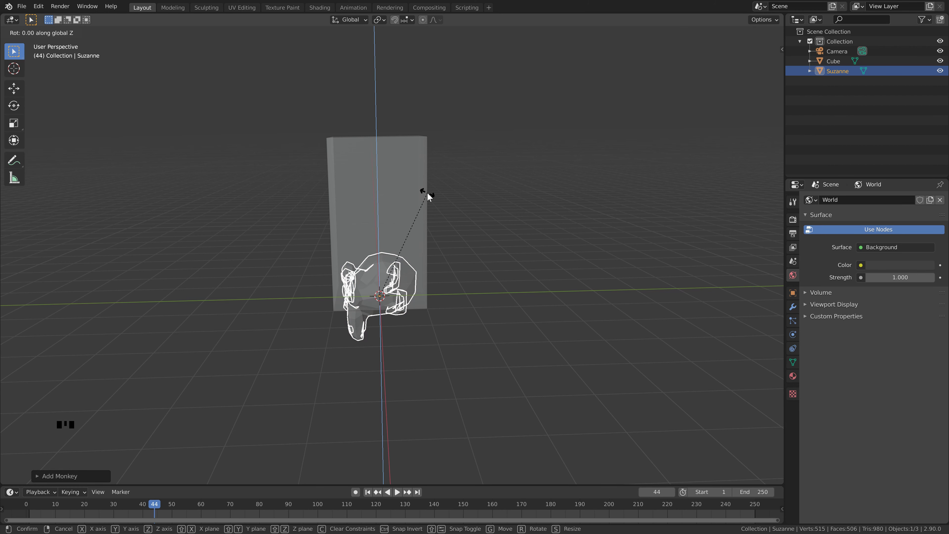
{"action": "left_click", "coordinate": [427, 192]}
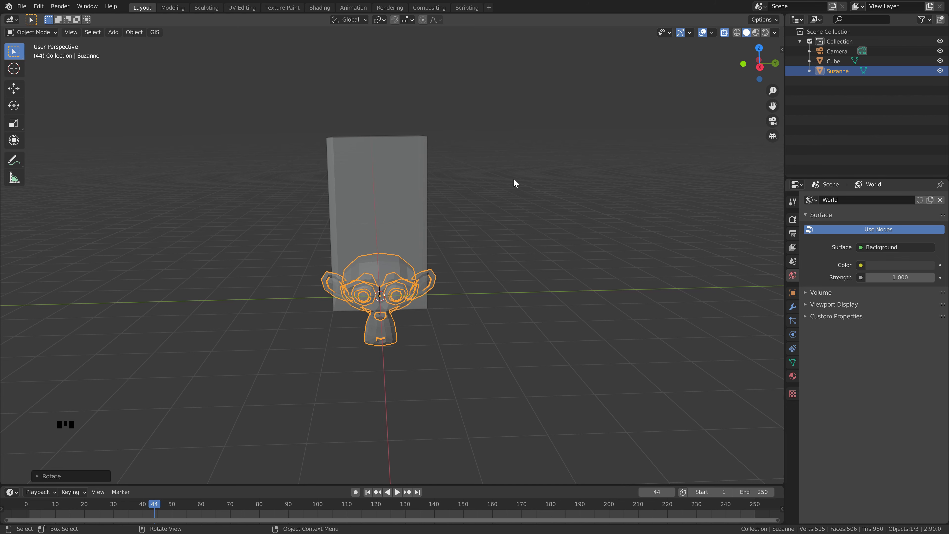
{"action": "type", "text": "s"}
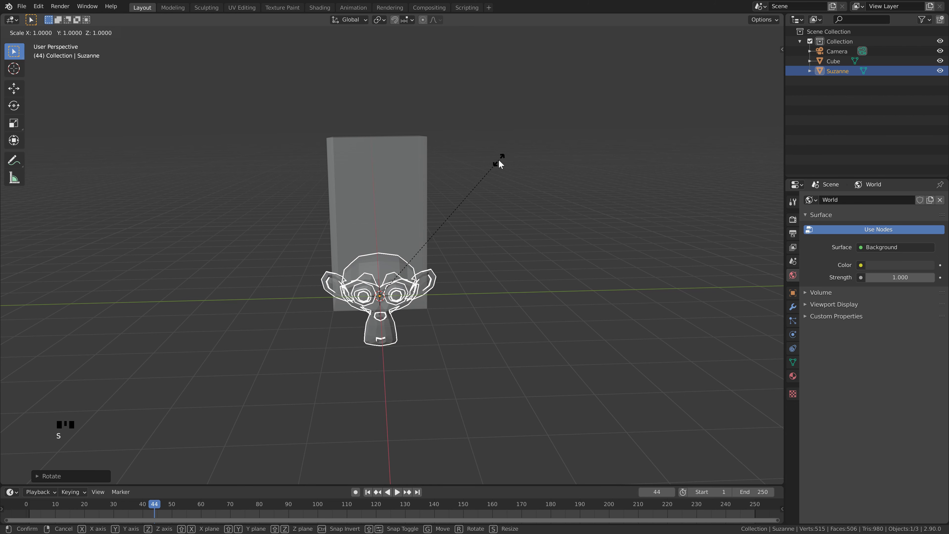
{"action": "type", "text": ".4"}
{"action": "key", "text": "Return"}
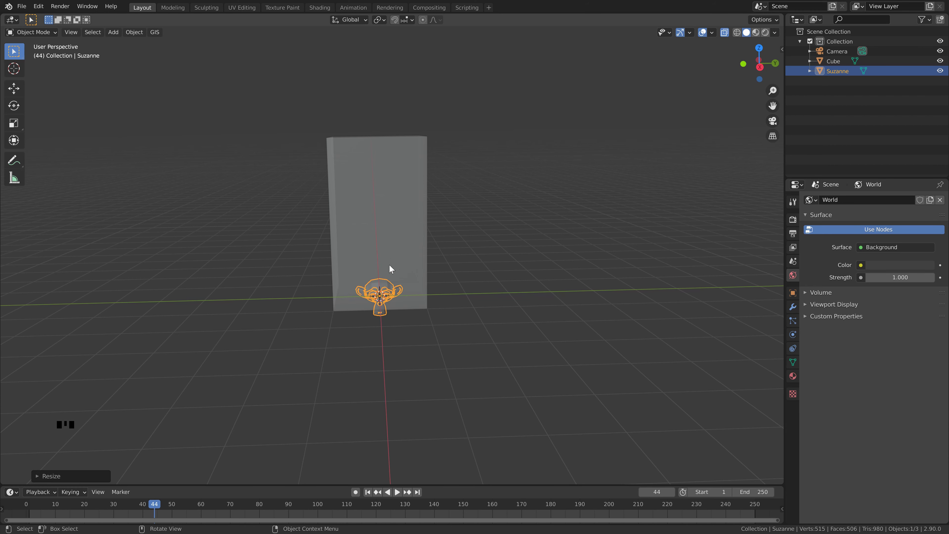
Step: Move the monkey head up along the Z axis to just below the tall cube's top face, and deselect it
{"action": "key", "text": "g"}
{"action": "key", "text": "z"}
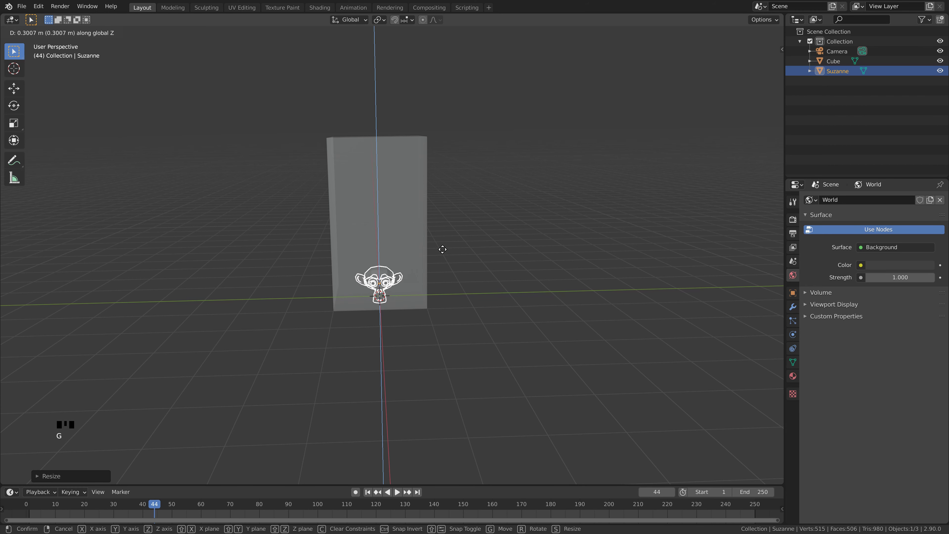
{"action": "left_click", "coordinate": [461, 126]}
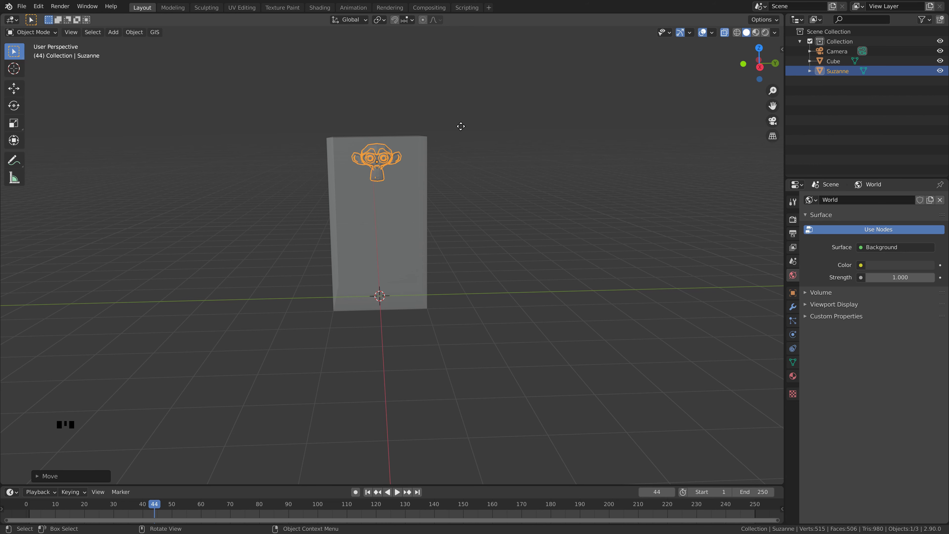
{"action": "middle_click_drag", "start_coordinate": [378, 119], "coordinate": [379, 112]}
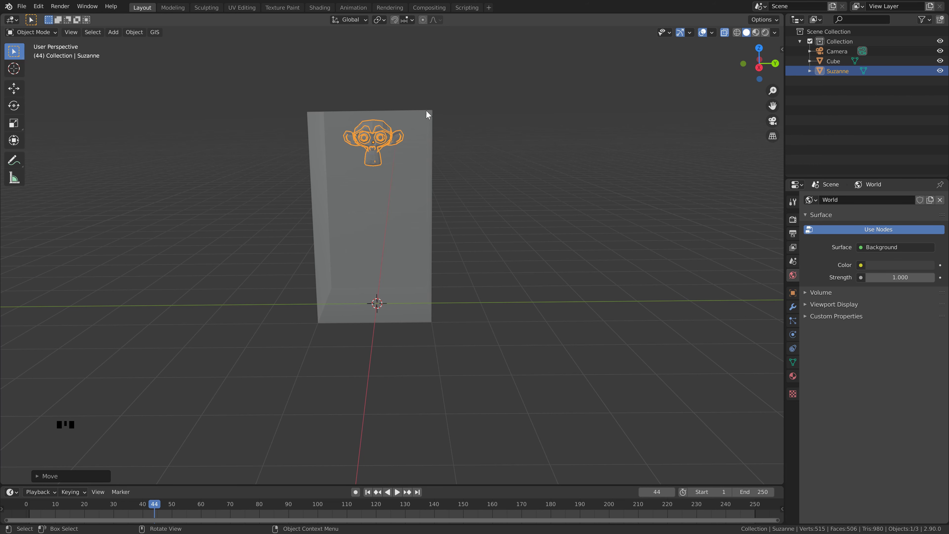
{"action": "left_click", "coordinate": [465, 228]}
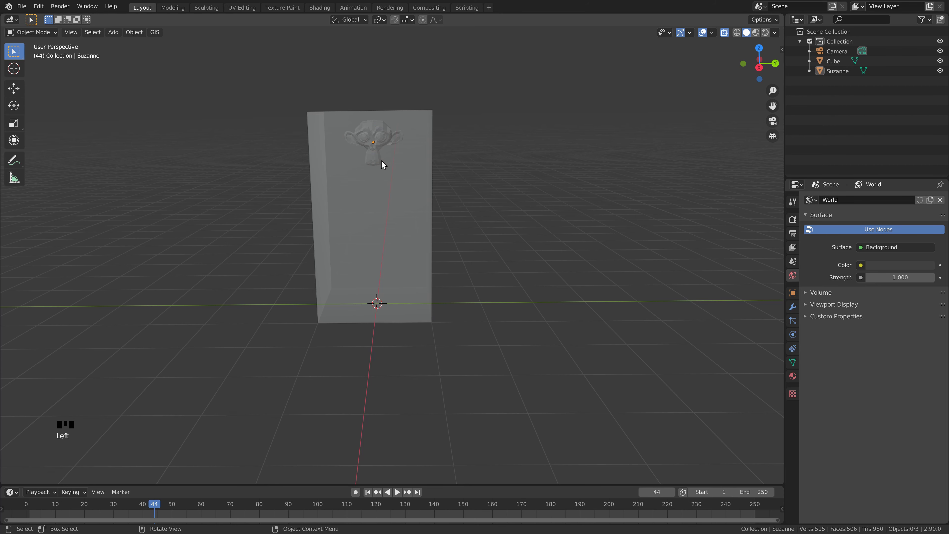
Step: Hide the tall cube so that only the monkey head remains in view
{"action": "middle_click_drag", "start_coordinate": [454, 151], "coordinate": [514, 143]}
{"action": "left_click", "coordinate": [453, 123]}
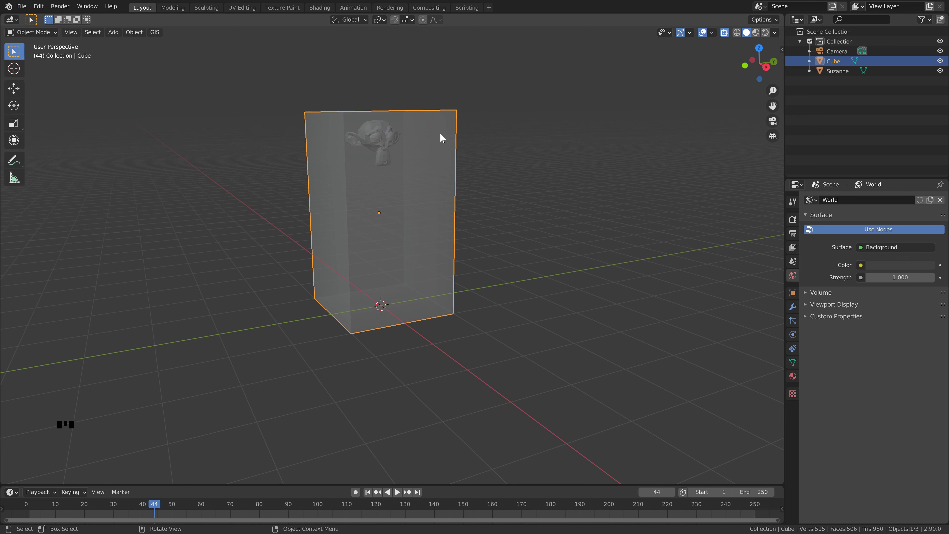
{"action": "key", "text": "h"}
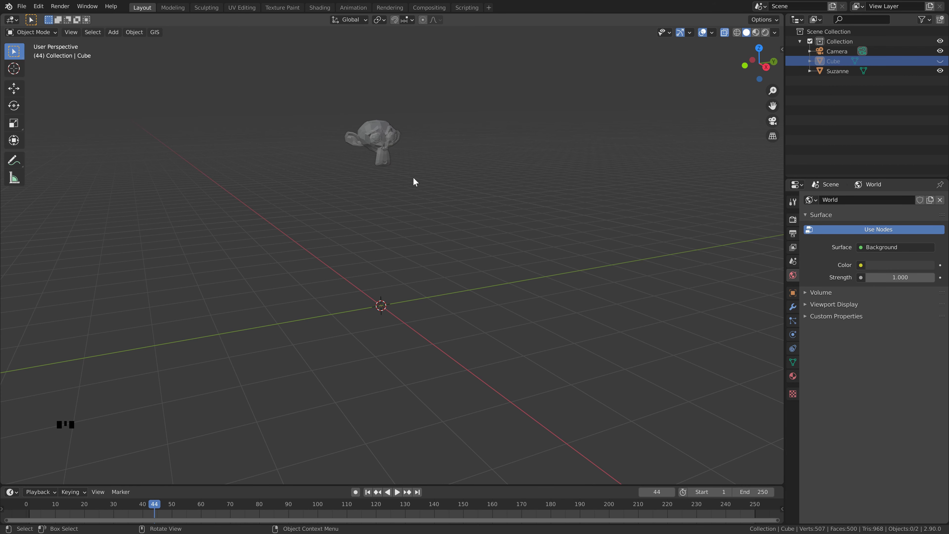
Step: Select the monkey head, enter Edit Mode on its mesh and deselect all of its vertices
{"action": "scroll", "coordinate": [415, 181], "scroll_direction": "up", "scroll_amount": 2}
{"action": "middle_click_drag", "start_coordinate": [412, 173], "coordinate": [448, 176], "text": "shift"}
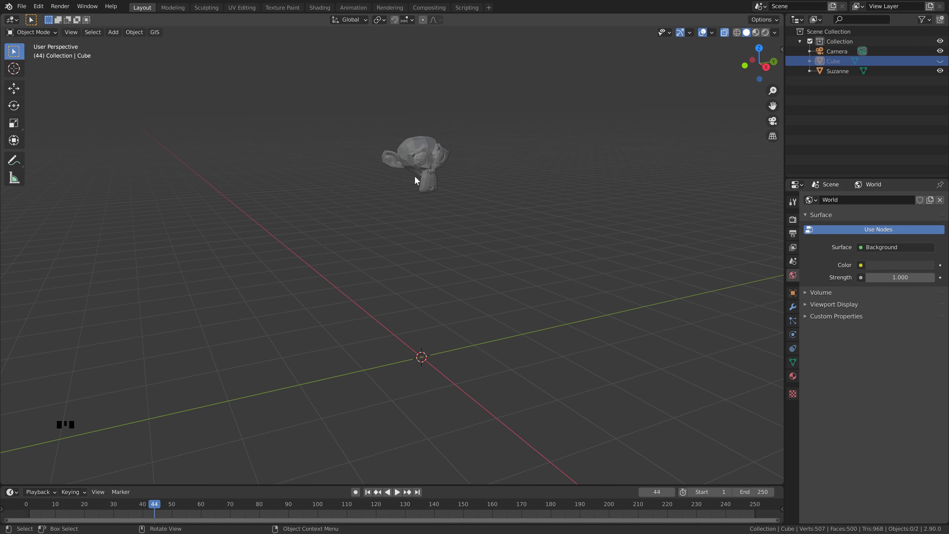
{"action": "double_click", "coordinate": [435, 151]}
{"action": "left_click", "coordinate": [429, 144]}
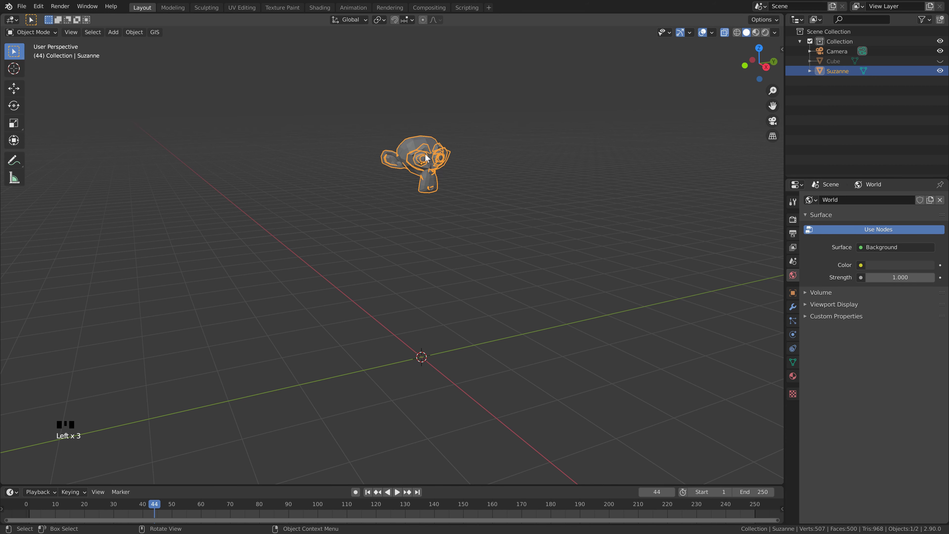
{"action": "key", "text": "KP_Decimal"}
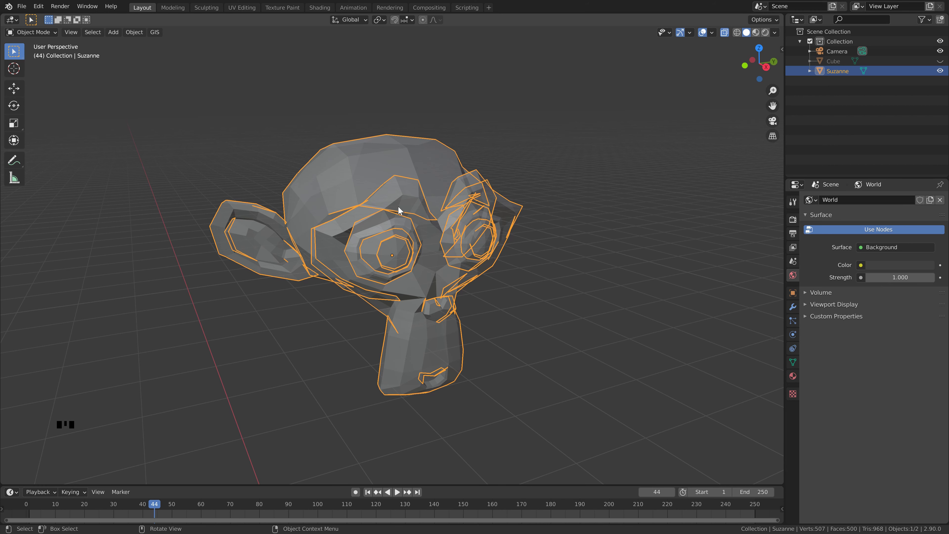
{"action": "key", "text": "Tab"}
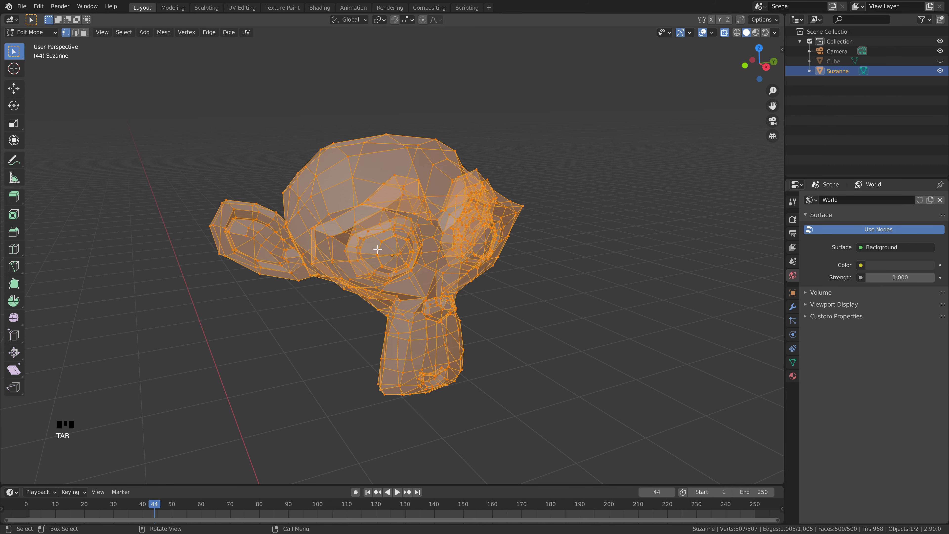
{"action": "left_click", "coordinate": [41, 33]}
{"action": "left_click", "coordinate": [40, 54]}
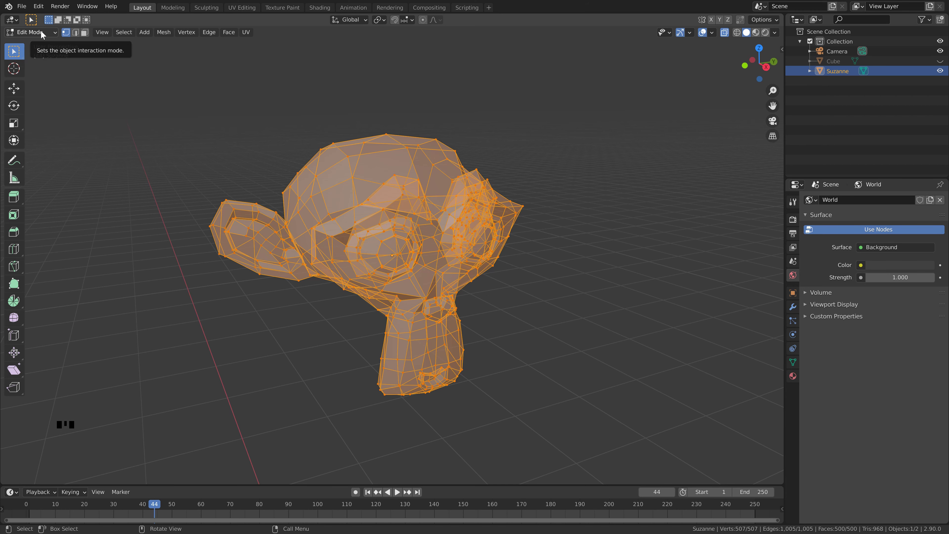
{"action": "left_click", "coordinate": [515, 352]}
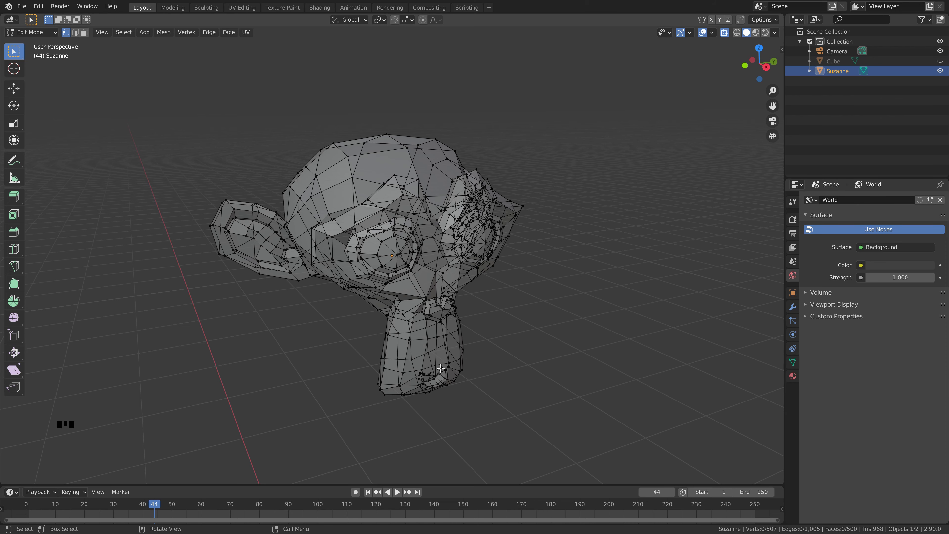
Step: Select the eight vertices forming the inner loop of the monkey's mouth
{"action": "left_click", "coordinate": [440, 382]}
{"action": "key", "text": "KP_Decimal"}
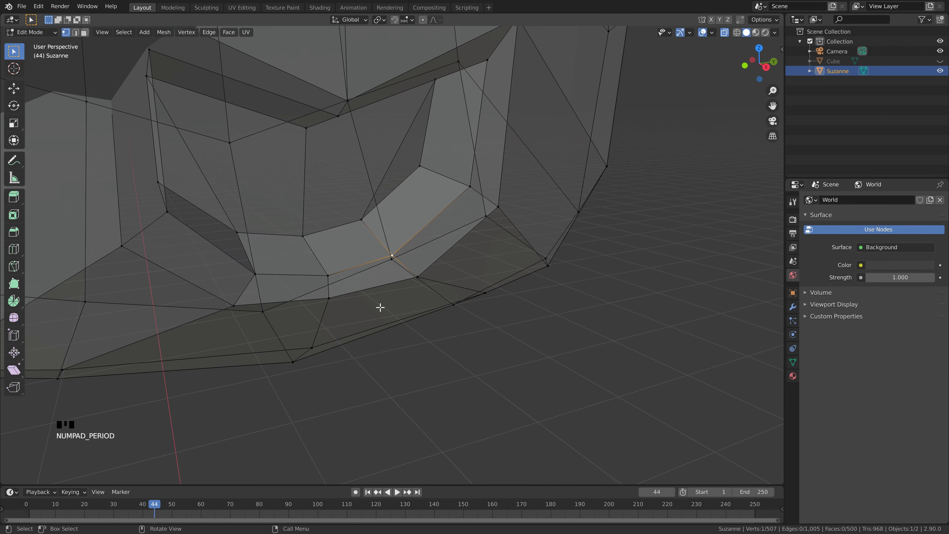
{"action": "scroll", "coordinate": [381, 309], "scroll_direction": "down", "scroll_amount": 2}
{"action": "middle_click_drag", "start_coordinate": [382, 309], "coordinate": [390, 228]}
{"action": "scroll", "coordinate": [377, 224], "scroll_direction": "down", "scroll_amount": 1}
{"action": "scroll", "coordinate": [333, 219], "scroll_direction": "up", "scroll_amount": 2}
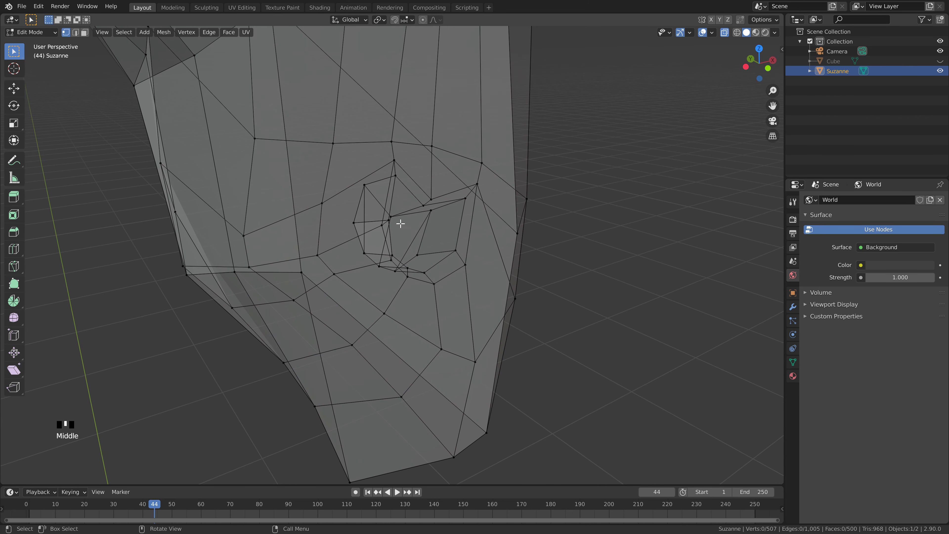
{"action": "scroll", "coordinate": [389, 228], "scroll_direction": "down", "scroll_amount": 1}
{"action": "left_click", "coordinate": [410, 222], "text": "alt"}
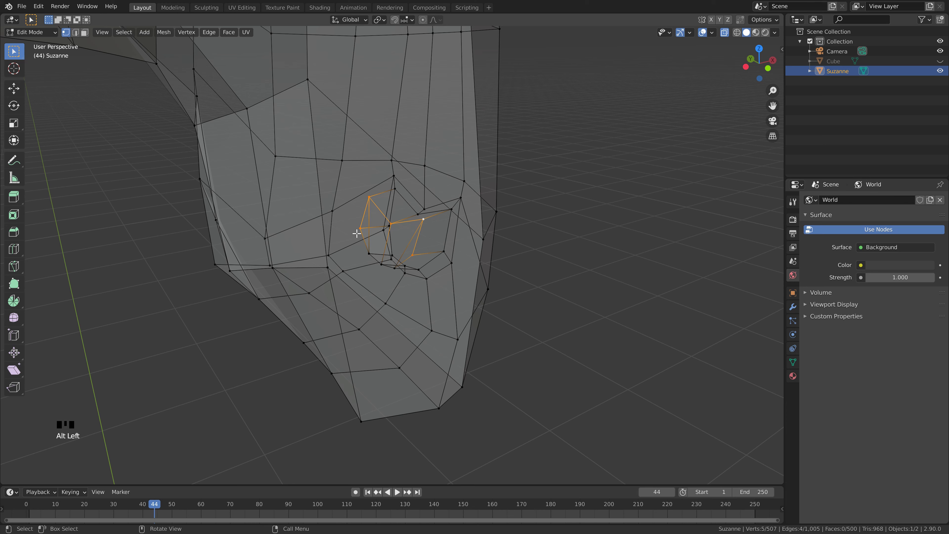
{"action": "left_click", "coordinate": [370, 254], "text": "shift"}
{"action": "left_click", "coordinate": [381, 263], "text": "shift"}
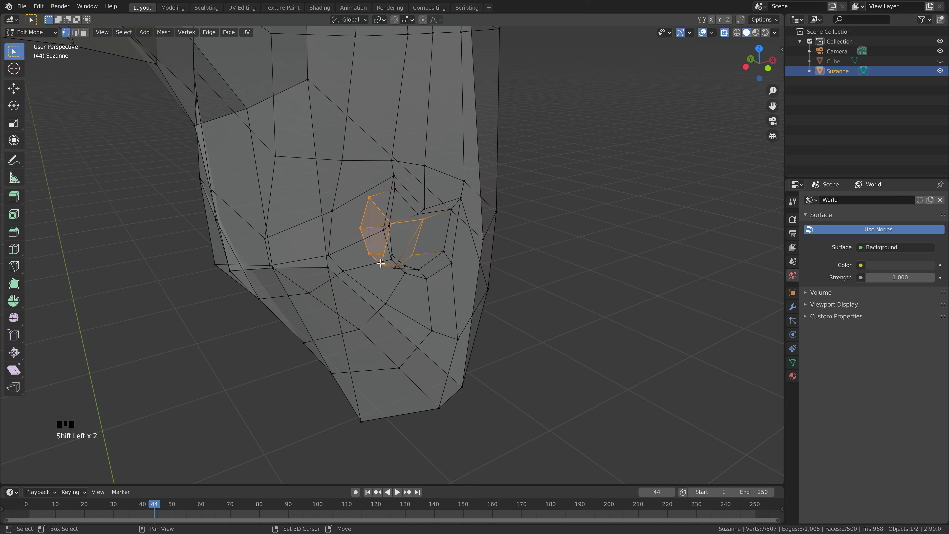
{"action": "left_click", "coordinate": [394, 268], "text": "shift"}
Step: Move the selected mouth vertices back into the head along the X axis and slightly up along the Z axis
{"action": "middle_click_drag", "start_coordinate": [621, 235], "coordinate": [559, 229]}
{"action": "scroll", "coordinate": [544, 225], "scroll_direction": "down", "scroll_amount": 2}
{"action": "key", "text": "g"}
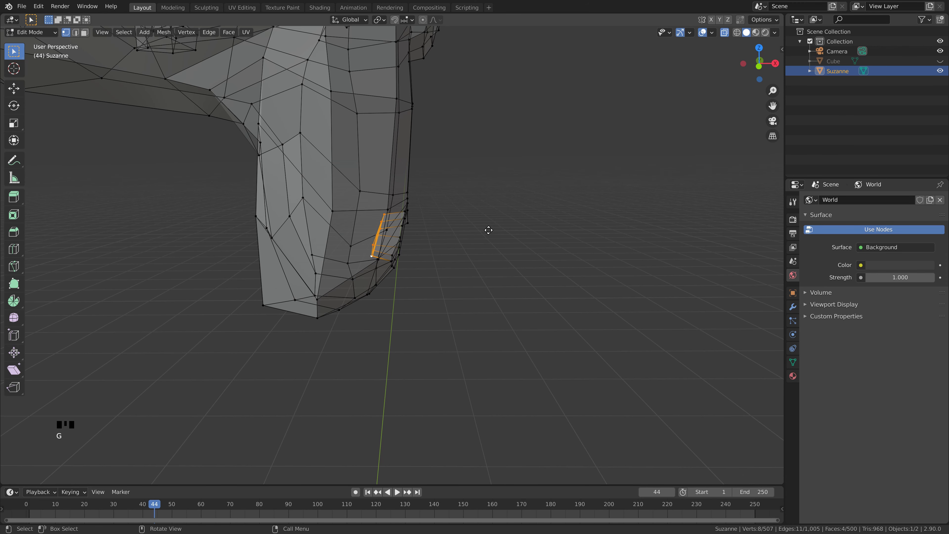
{"action": "key", "text": "g"}
{"action": "key", "text": "x"}
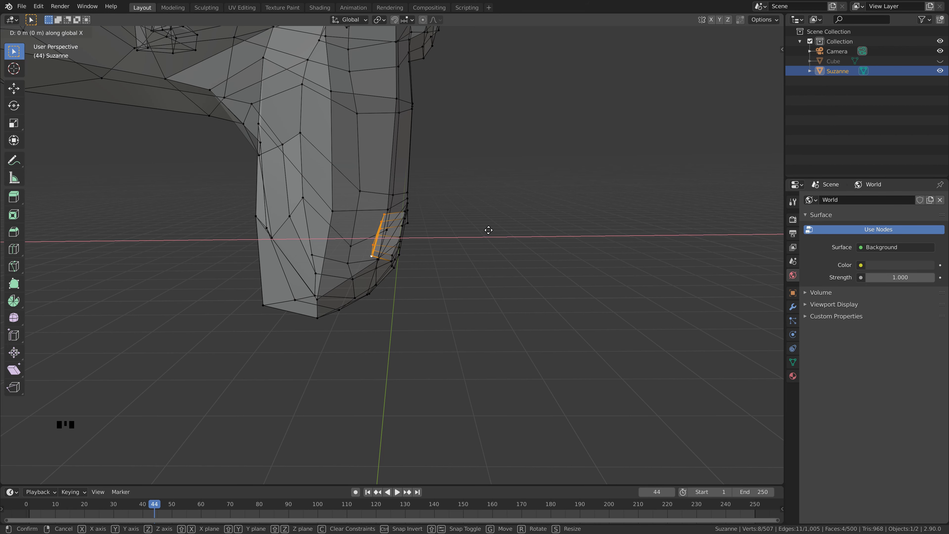
{"action": "left_click", "coordinate": [449, 234]}
{"action": "key", "text": "g"}
{"action": "key", "text": "z"}
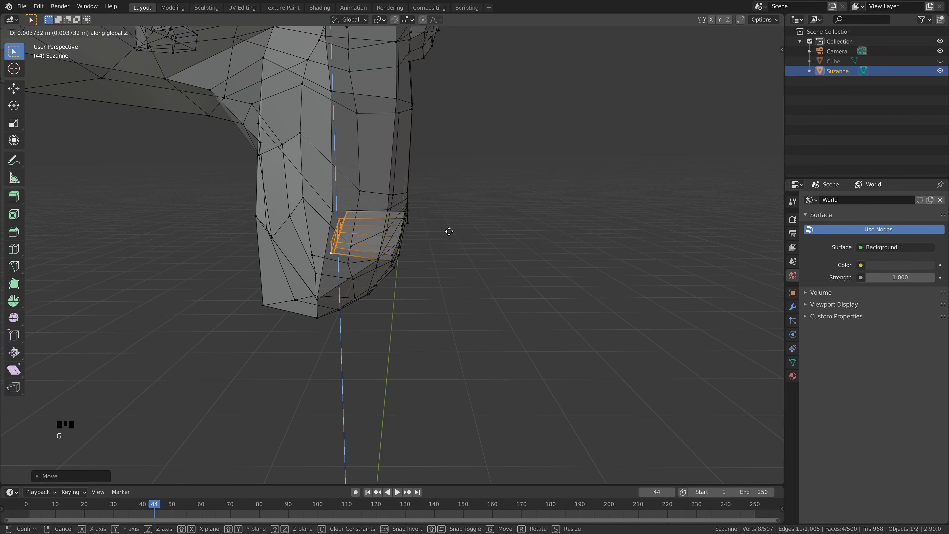
{"action": "left_click", "coordinate": [450, 214]}
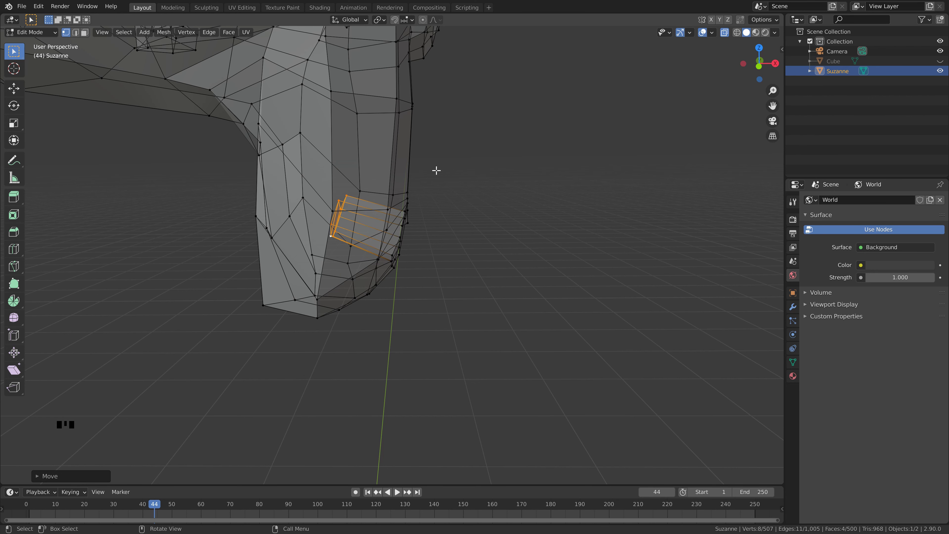
Step: Scale the back of the mouth cavity up by about 1.5 and deselect its vertices
{"action": "key", "text": "s"}
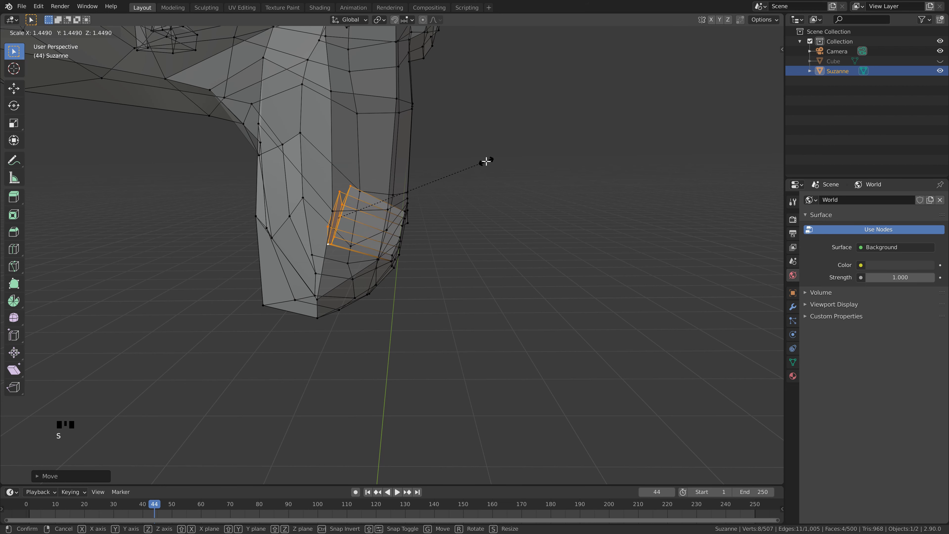
{"action": "left_click", "coordinate": [493, 160]}
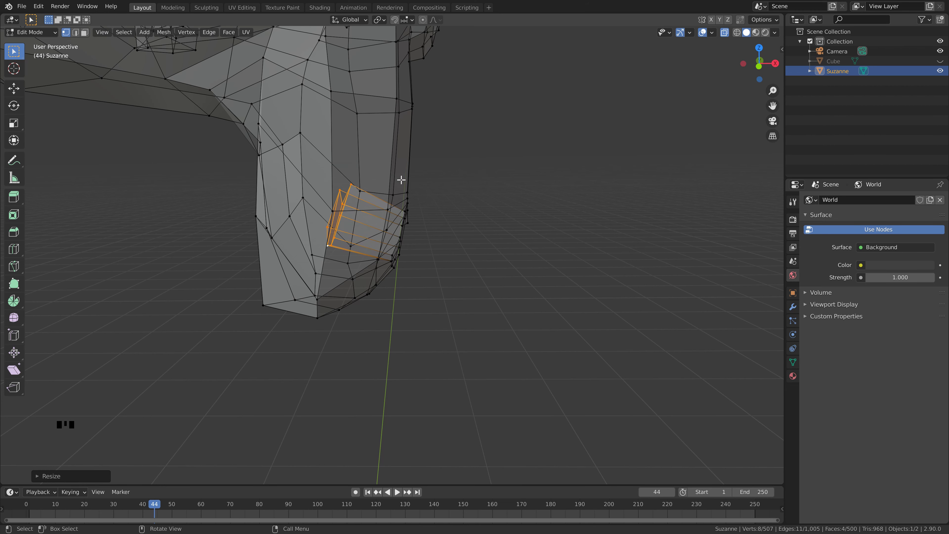
{"action": "middle_click_drag", "start_coordinate": [401, 180], "coordinate": [451, 208]}
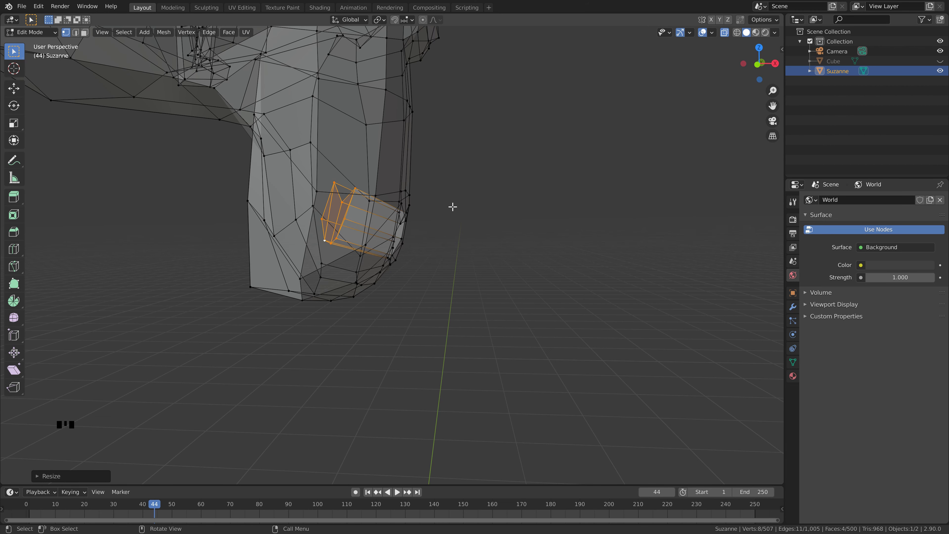
{"action": "left_click", "coordinate": [453, 207]}
{"action": "scroll", "coordinate": [453, 198], "scroll_direction": "up", "scroll_amount": 4}
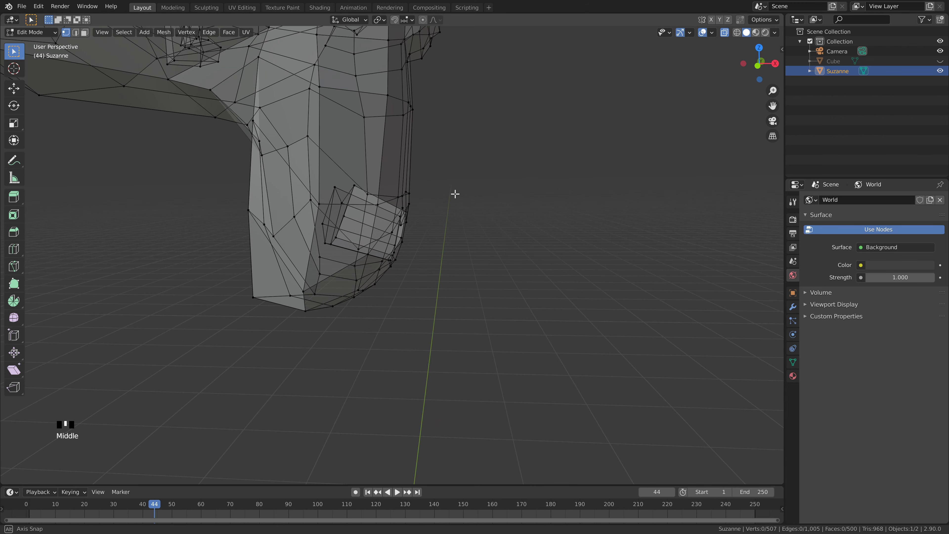
Step: Leave Edit Mode and return the monkey head to Object Mode
{"action": "key", "text": "Tab"}
{"action": "scroll", "coordinate": [437, 179], "scroll_direction": "down", "scroll_amount": 3}
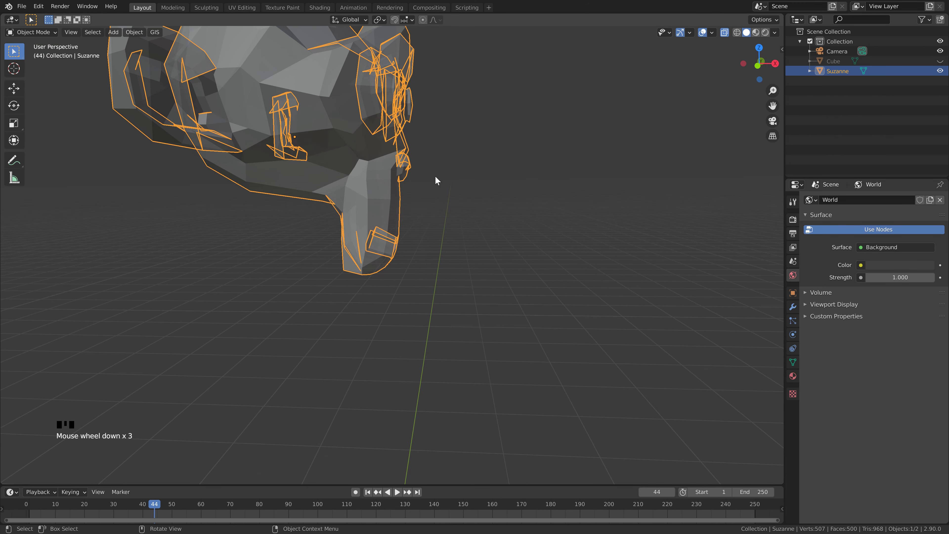
{"action": "left_click", "coordinate": [42, 36]}
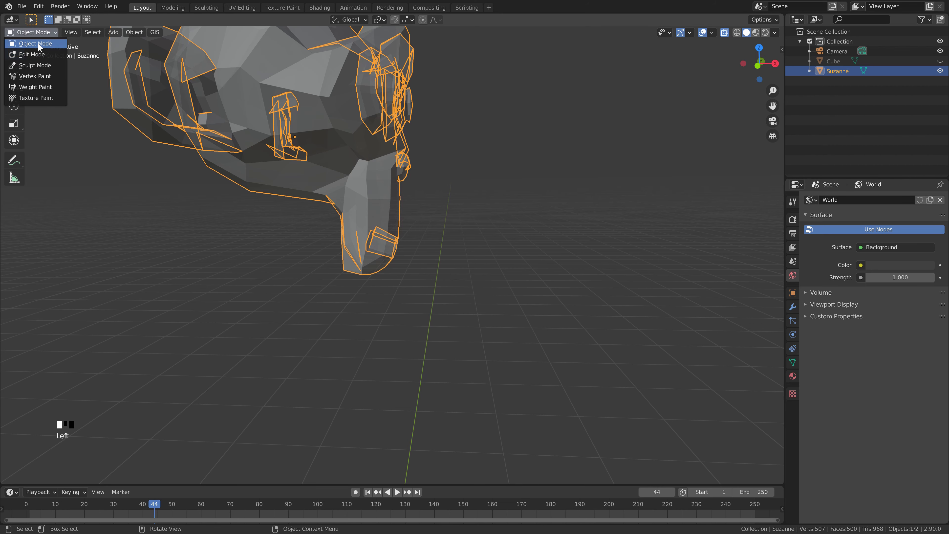
{"action": "left_click", "coordinate": [32, 29]}
{"action": "scroll", "coordinate": [413, 236], "scroll_direction": "down", "scroll_amount": 5}
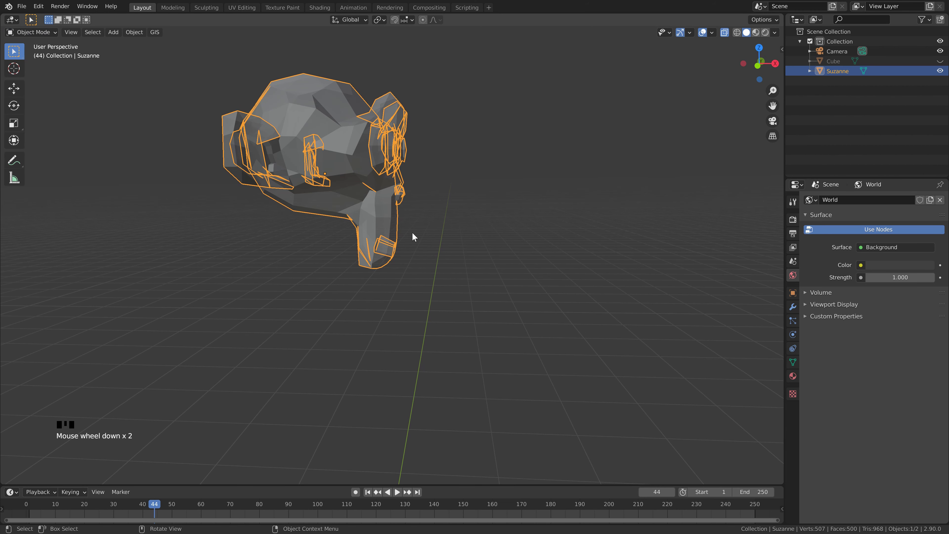
{"action": "middle_click_drag", "start_coordinate": [455, 308], "coordinate": [425, 265], "text": "shift"}
Step: Add a UV sphere and scale it down to a small ball that fits the monkey's mouth
{"action": "key", "text": "shift+a"}
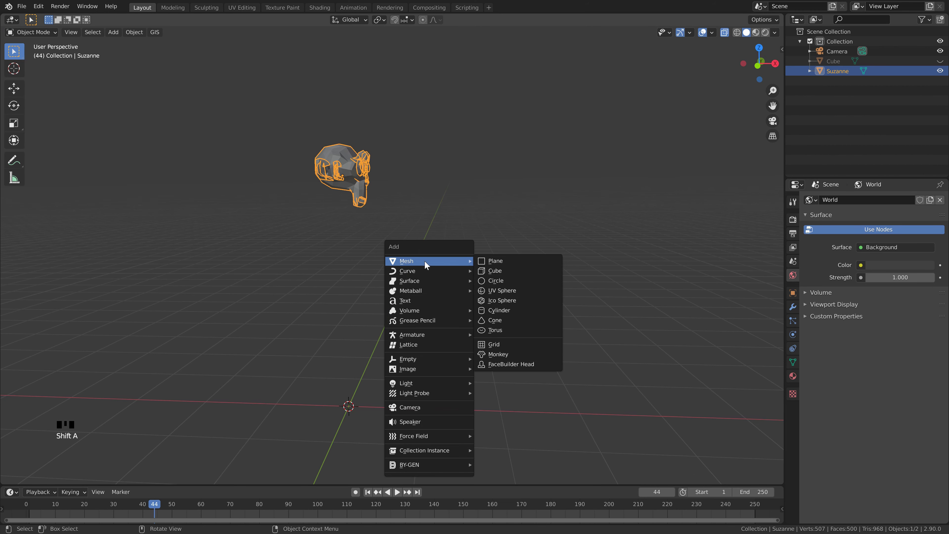
{"action": "left_click", "coordinate": [518, 290]}
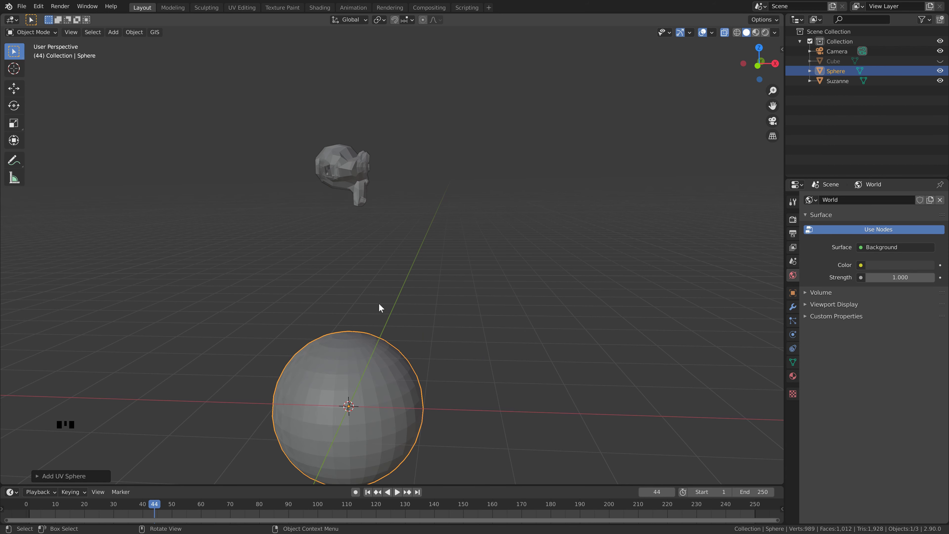
{"action": "key", "text": "s"}
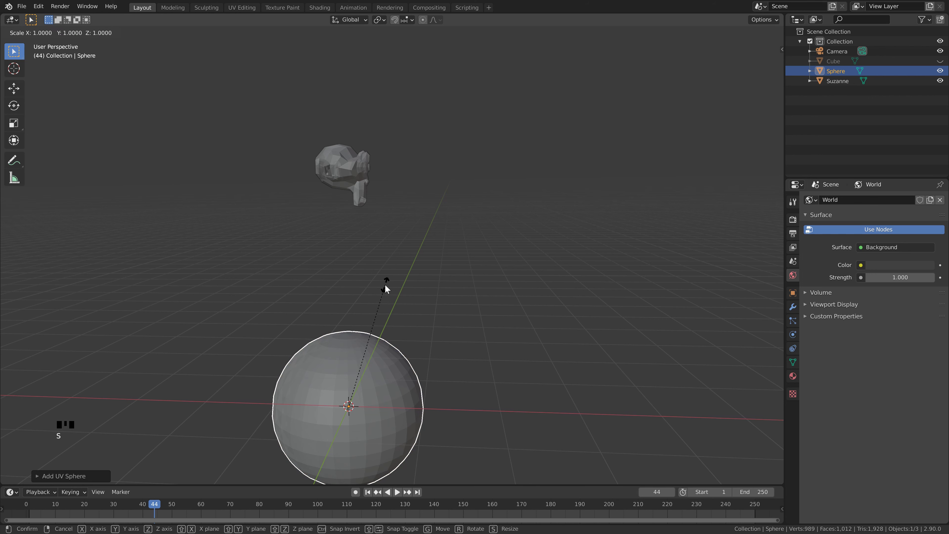
{"action": "key", "text": "0"}
{"action": "key", "text": "Return"}
Step: Move the sphere up along Z to mouth height and about 0.28 m along X into the mouth opening
{"action": "key", "text": "g"}
{"action": "key", "text": "z"}
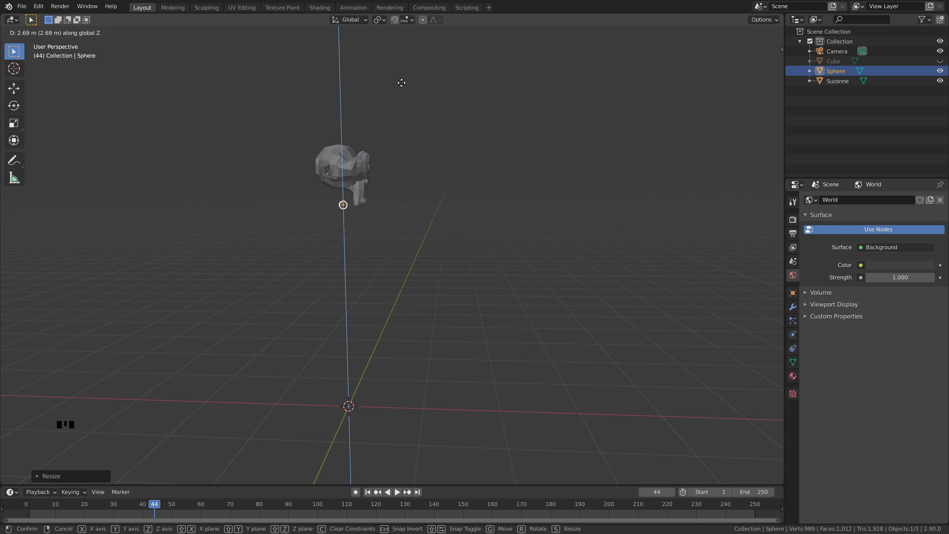
{"action": "left_click", "coordinate": [379, 189]}
{"action": "scroll", "coordinate": [380, 189], "scroll_direction": "up", "scroll_amount": 3}
{"action": "middle_click_drag", "start_coordinate": [381, 188], "coordinate": [431, 246]}
{"action": "scroll", "coordinate": [416, 212], "scroll_direction": "up", "scroll_amount": 4}
{"action": "scroll", "coordinate": [447, 194], "scroll_direction": "up", "scroll_amount": 1}
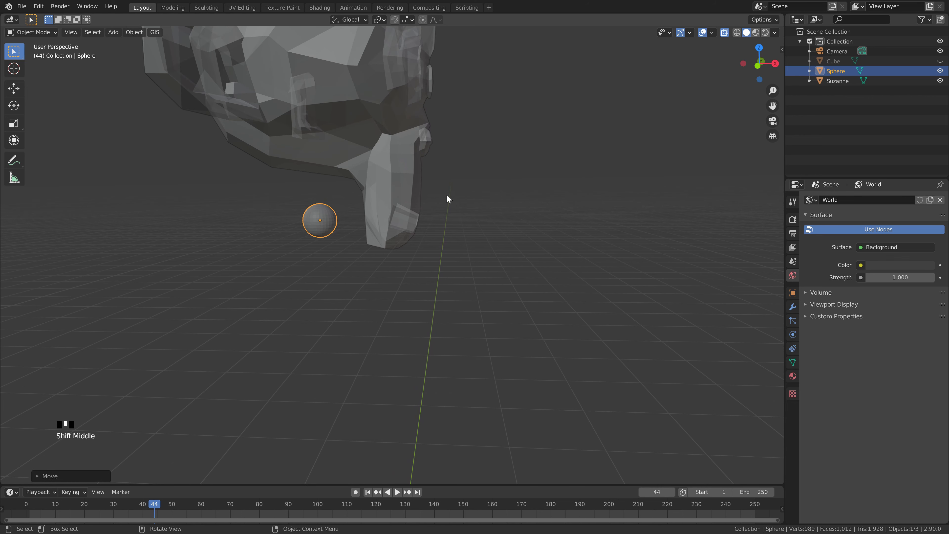
{"action": "key", "text": "g"}
{"action": "key", "text": "x"}
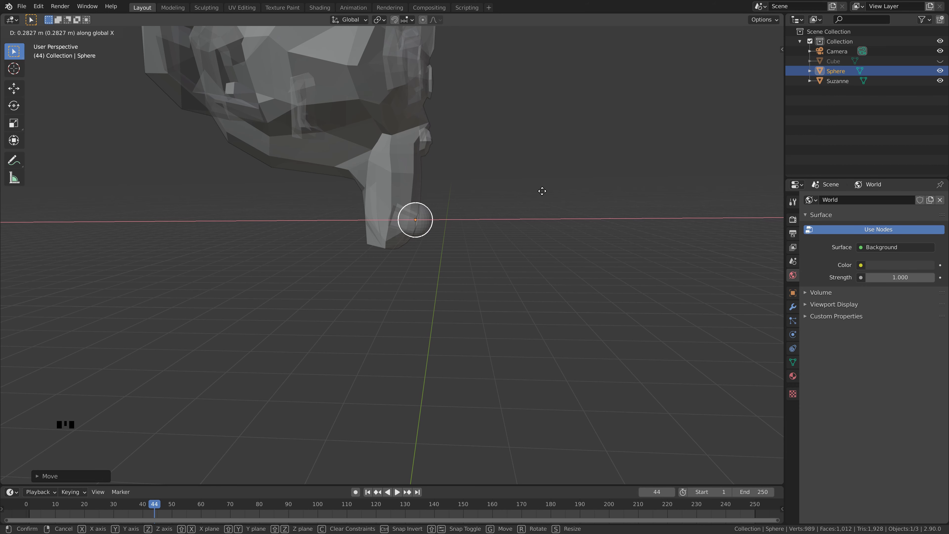
{"action": "left_click", "coordinate": [542, 191]}
Step: Rotate the sphere about 14 degrees around the Y axis to match the tilt of the mouth cavity
{"action": "scroll", "coordinate": [447, 182], "scroll_direction": "up", "scroll_amount": 3}
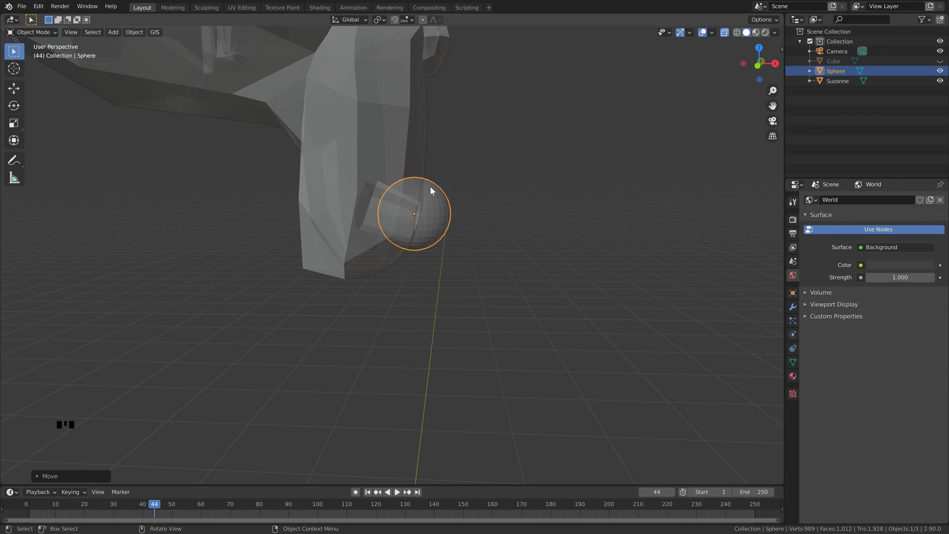
{"action": "scroll", "coordinate": [441, 178], "scroll_direction": "up", "scroll_amount": 2}
{"action": "key", "text": "r"}
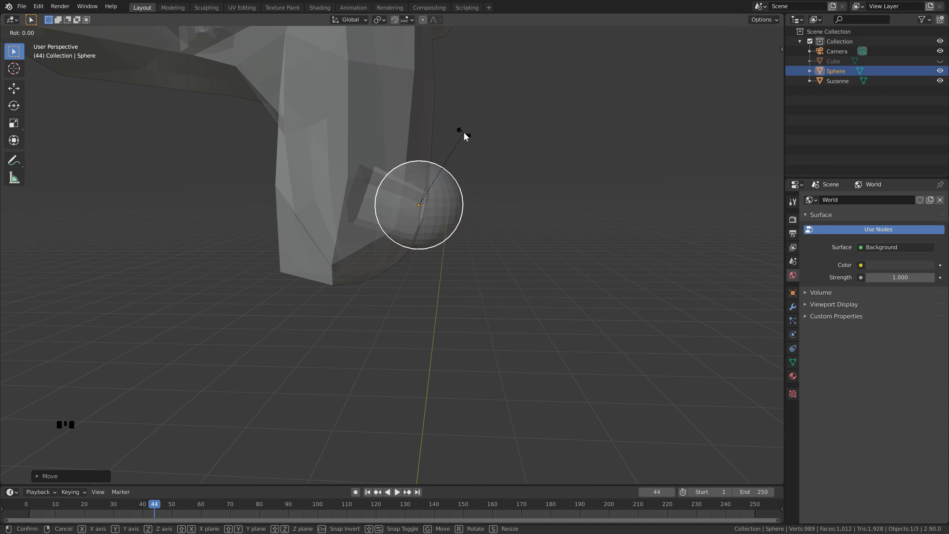
{"action": "key", "text": "y"}
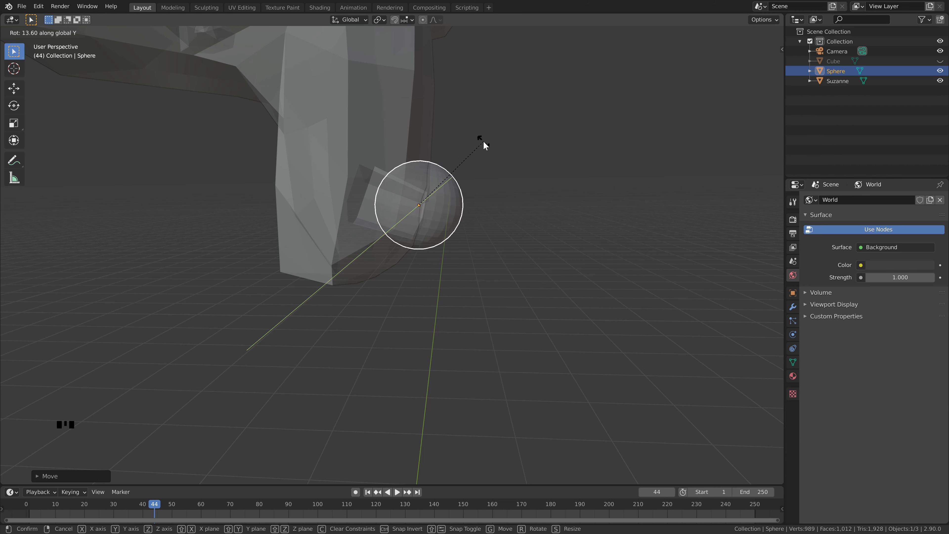
{"action": "left_click", "coordinate": [485, 142]}
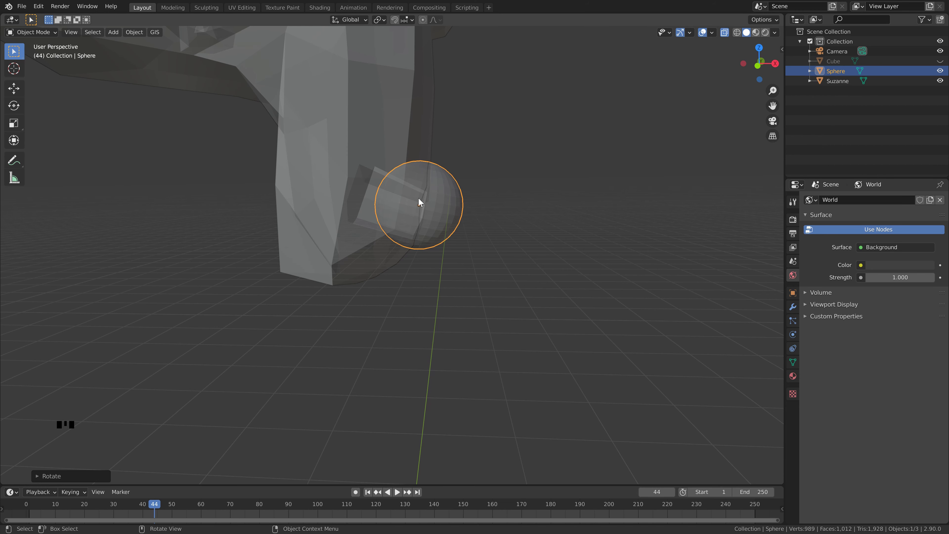
Step: Flatten the sphere along its local Z axis to about half its height
{"action": "key", "text": "s"}
{"action": "key", "text": "z"}
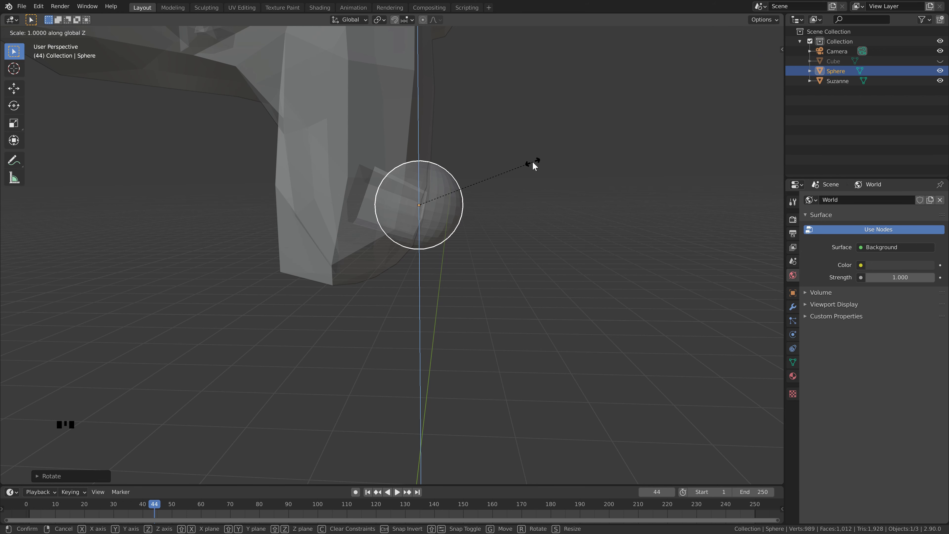
{"action": "key", "text": "z"}
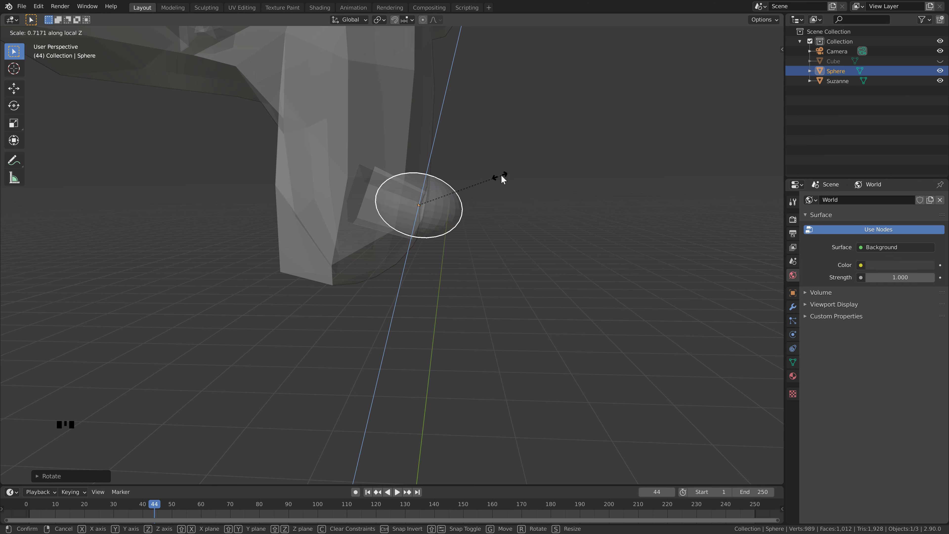
{"action": "left_click", "coordinate": [478, 183]}
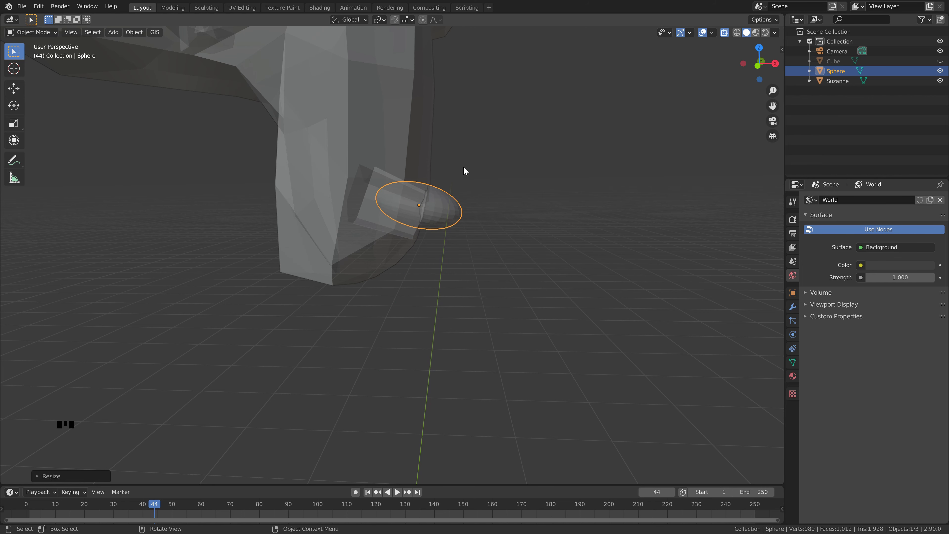
Step: Move the flattened sphere about 0.01 m down its local Z axis and thicken it slightly along that axis
{"action": "key", "text": "g"}
{"action": "key", "text": "z"}
{"action": "key", "text": "z"}
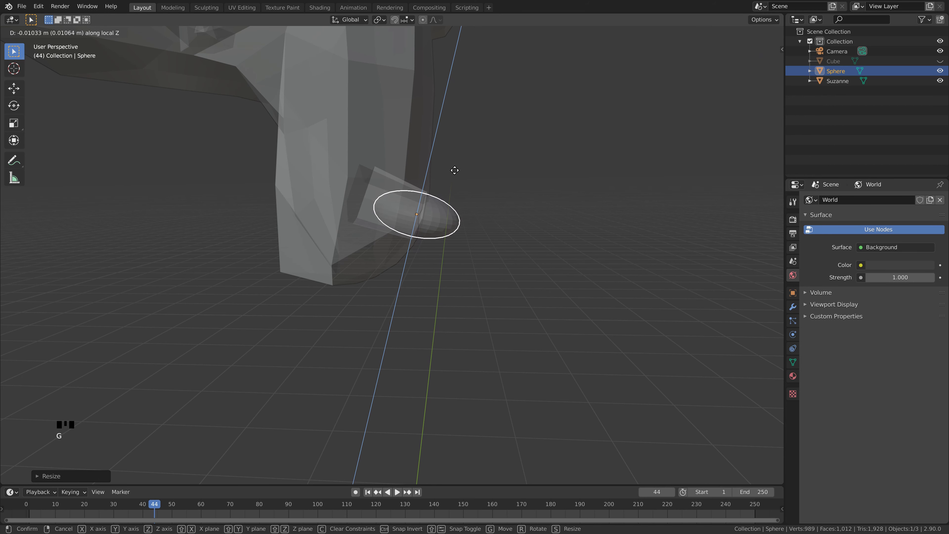
{"action": "left_click", "coordinate": [509, 175]}
{"action": "key", "text": "s"}
{"action": "key", "text": "z"}
{"action": "key", "text": "z"}
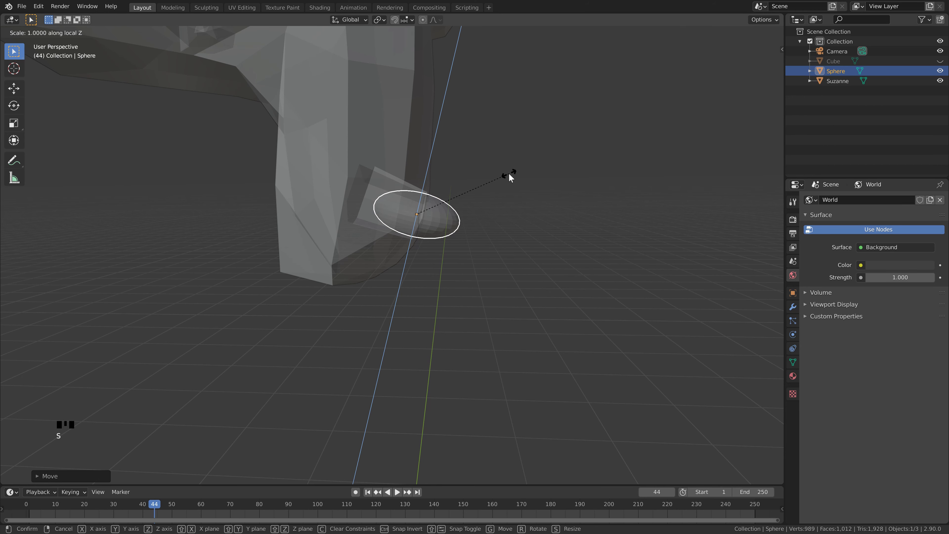
{"action": "left_click", "coordinate": [525, 172]}
Step: Narrow the flattened sphere along the Y axis so its width fits within the mouth opening
{"action": "middle_click_drag", "start_coordinate": [524, 172], "coordinate": [421, 176]}
{"action": "scroll", "coordinate": [480, 157], "scroll_direction": "up", "scroll_amount": 2}
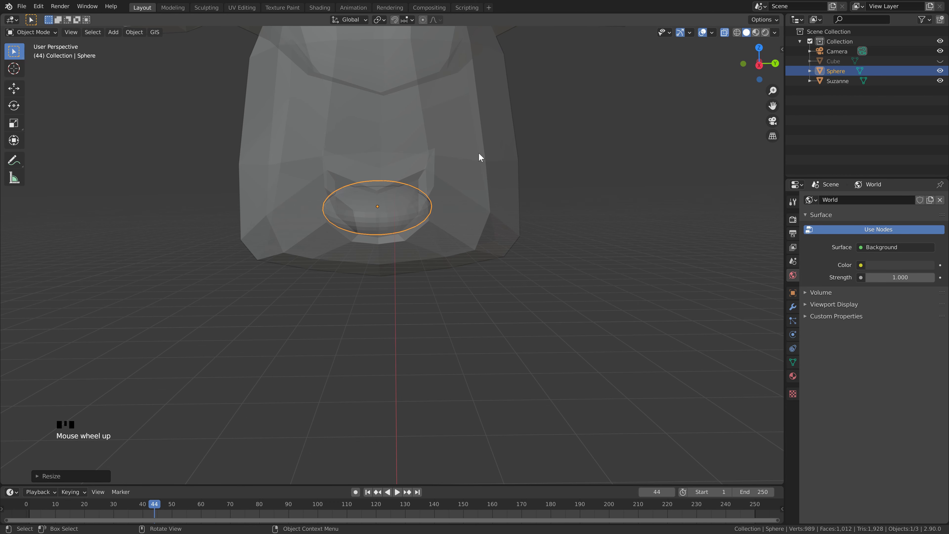
{"action": "key", "text": "s"}
{"action": "key", "text": "y"}
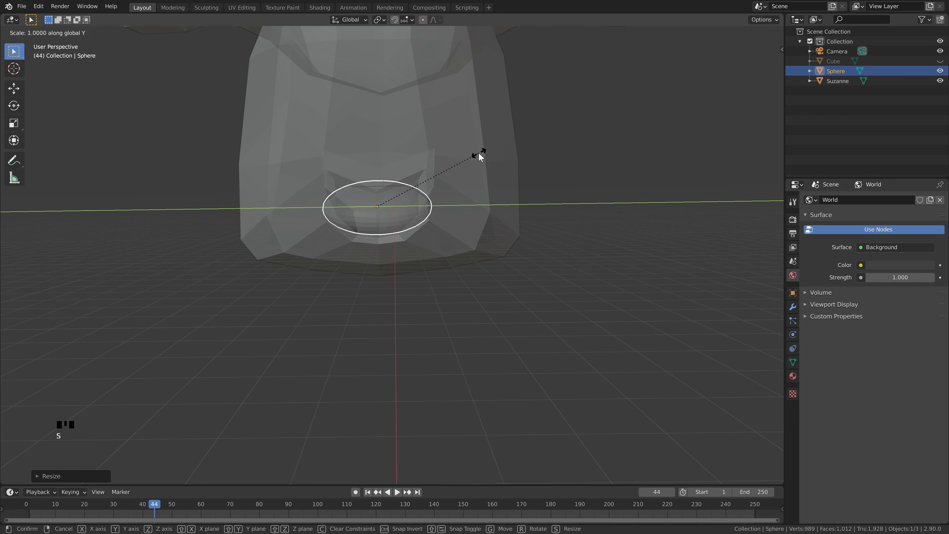
{"action": "left_click", "coordinate": [446, 164]}
Step: Flatten the sphere slightly more along its local Z axis and lower it along that axis toward the mouth floor
{"action": "middle_click_drag", "start_coordinate": [447, 163], "coordinate": [499, 175]}
{"action": "key", "text": "s"}
{"action": "key", "text": "z"}
{"action": "key", "text": "z"}
{"action": "left_click", "coordinate": [490, 184]}
{"action": "key", "text": "g"}
{"action": "key", "text": "z"}
{"action": "key", "text": "z"}
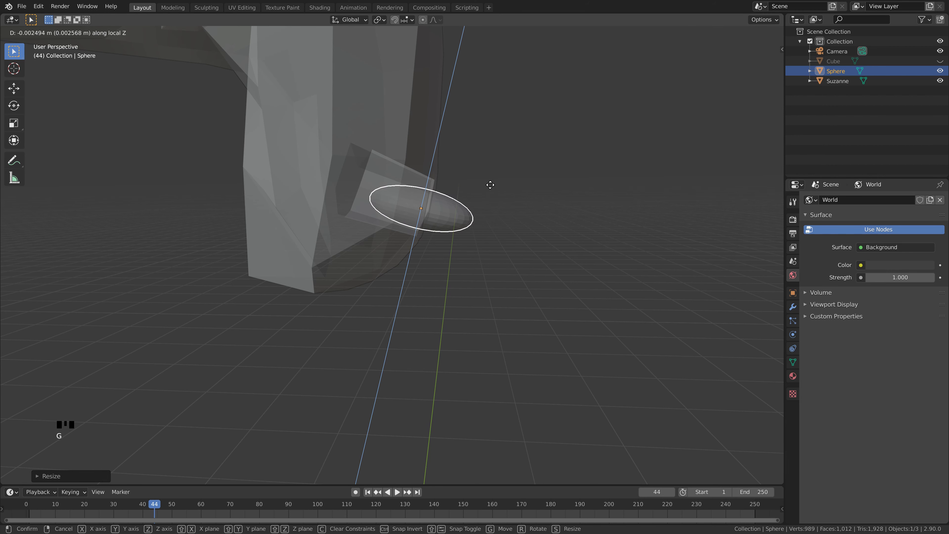
{"action": "left_click", "coordinate": [470, 201]}
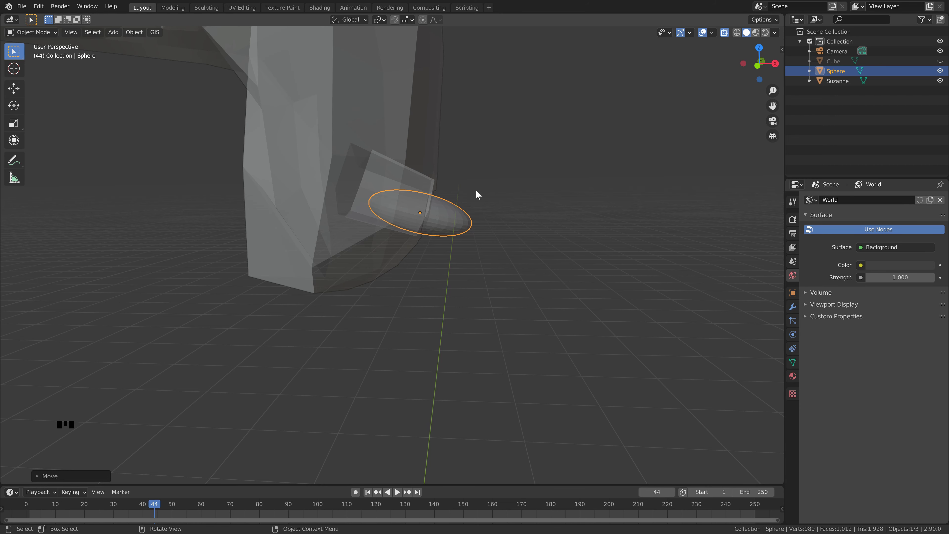
Step: Shorten the flattened sphere to about 0.38 along the global X axis and move it slightly out of the mouth along its local X axis
{"action": "key", "text": "s"}
{"action": "key", "text": "x"}
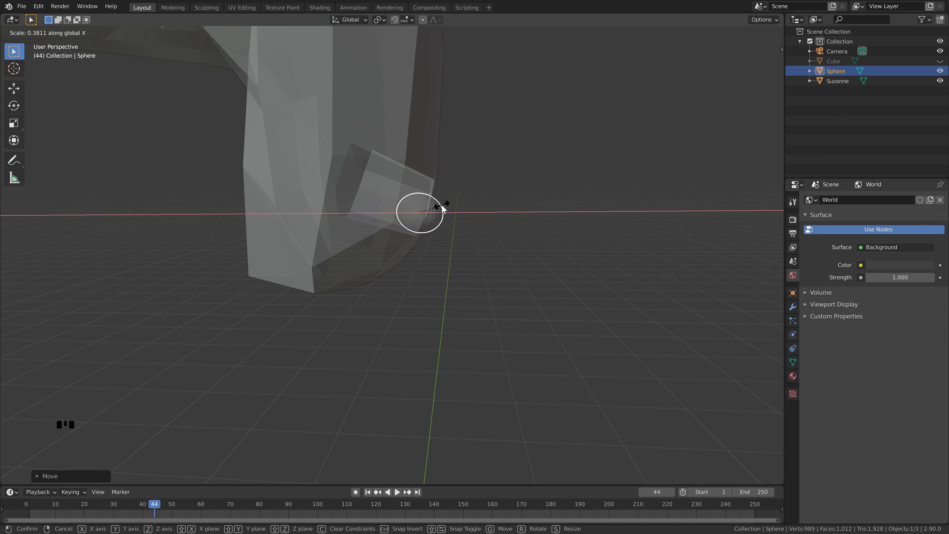
{"action": "left_click", "coordinate": [441, 204]}
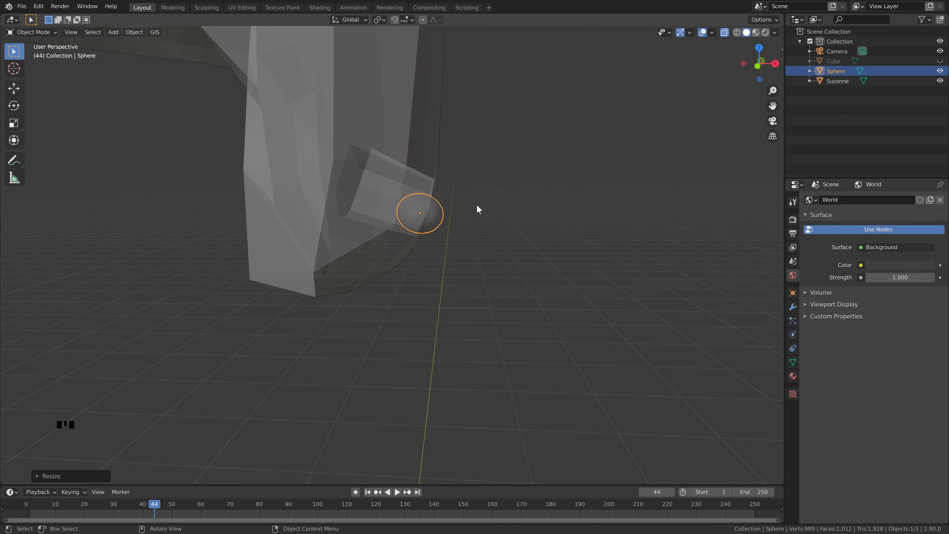
{"action": "scroll", "coordinate": [426, 175], "scroll_direction": "up", "scroll_amount": 2}
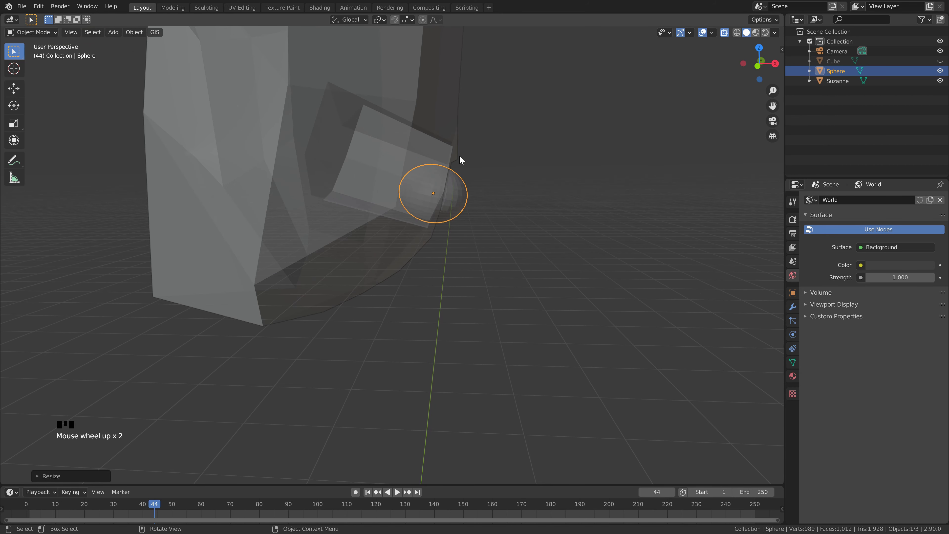
{"action": "key", "text": "g"}
{"action": "key", "text": "x"}
{"action": "key", "text": "x"}
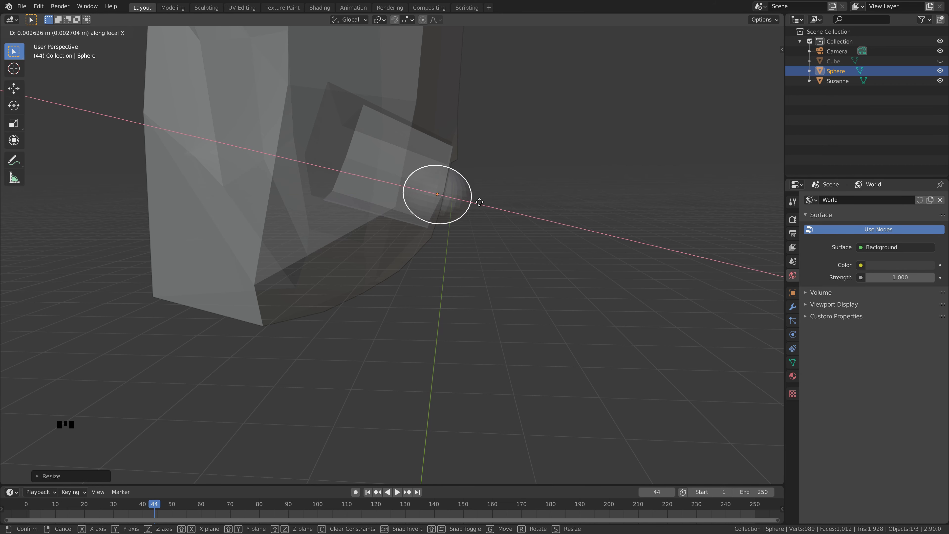
{"action": "left_click", "coordinate": [485, 202]}
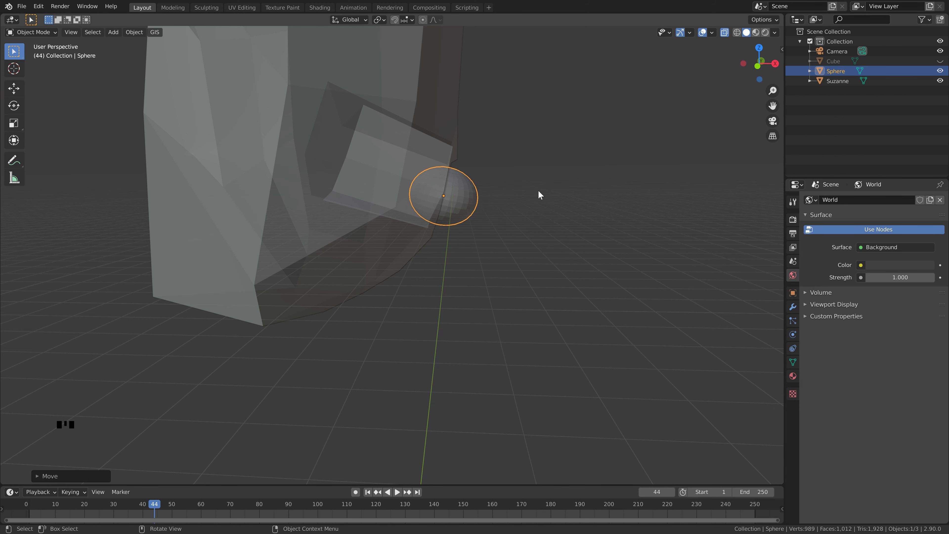
Step: Unhide the tall box around the monkey head and rename it "domain"
{"action": "scroll", "coordinate": [539, 190], "scroll_direction": "down", "scroll_amount": 2}
{"action": "middle_click_drag", "start_coordinate": [539, 190], "coordinate": [433, 206]}
{"action": "scroll", "coordinate": [470, 202], "scroll_direction": "down", "scroll_amount": 4}
{"action": "scroll", "coordinate": [403, 244], "scroll_direction": "down", "scroll_amount": 3}
{"action": "scroll", "coordinate": [403, 245], "scroll_direction": "down", "scroll_amount": 4}
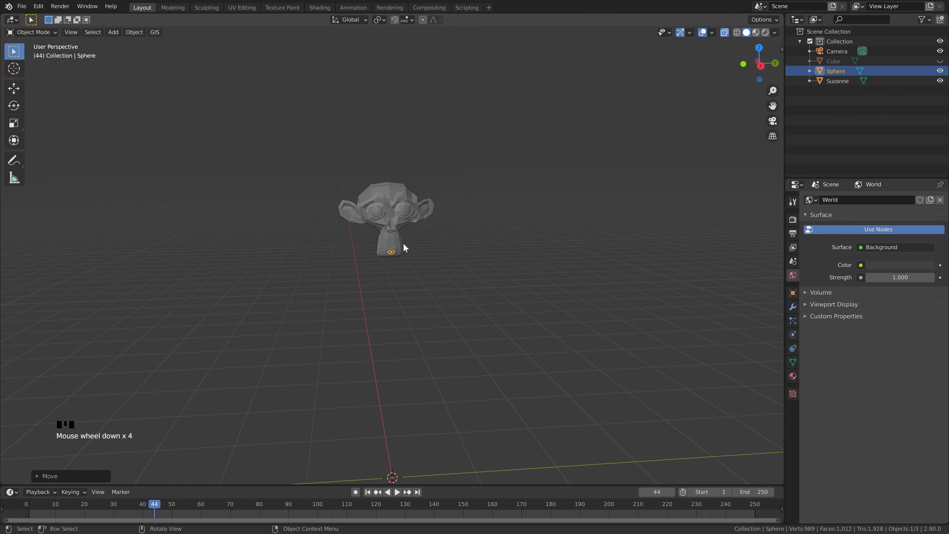
{"action": "scroll", "coordinate": [430, 241], "scroll_direction": "down", "scroll_amount": 2}
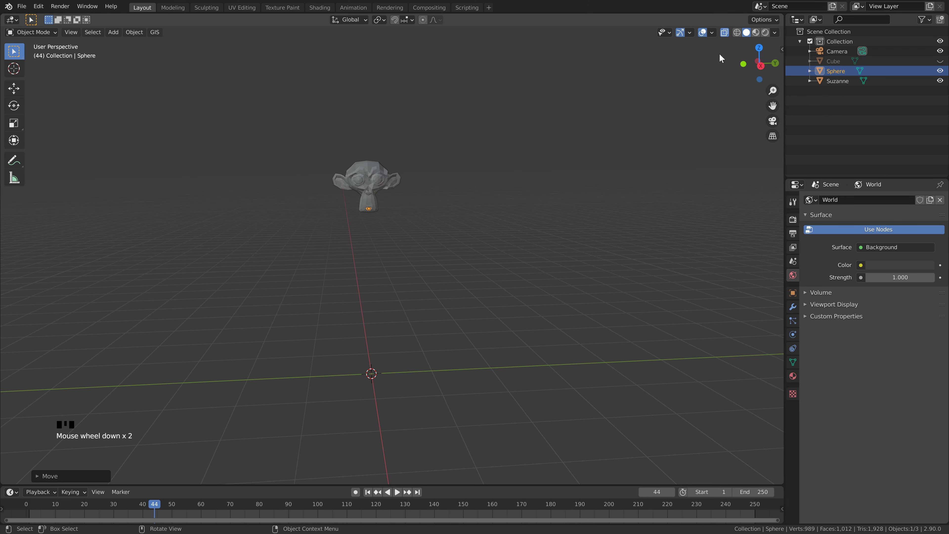
{"action": "left_click", "coordinate": [941, 61]}
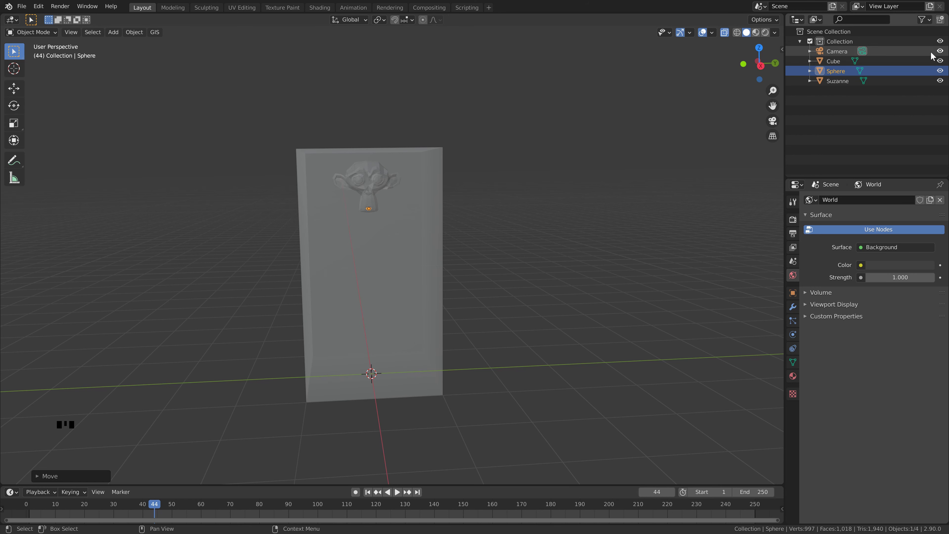
{"action": "double_click", "coordinate": [836, 62]}
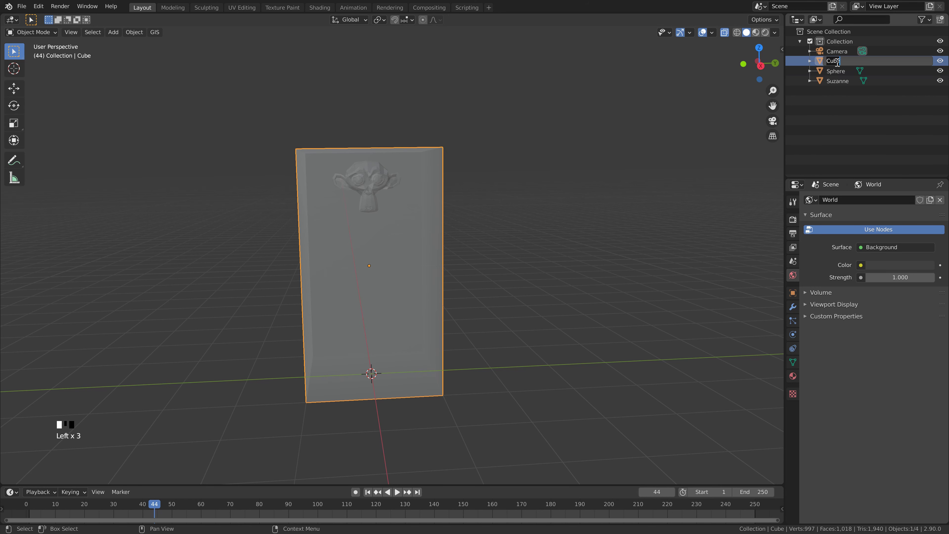
{"action": "type", "text": "domain"}
{"action": "key", "text": "Return"}
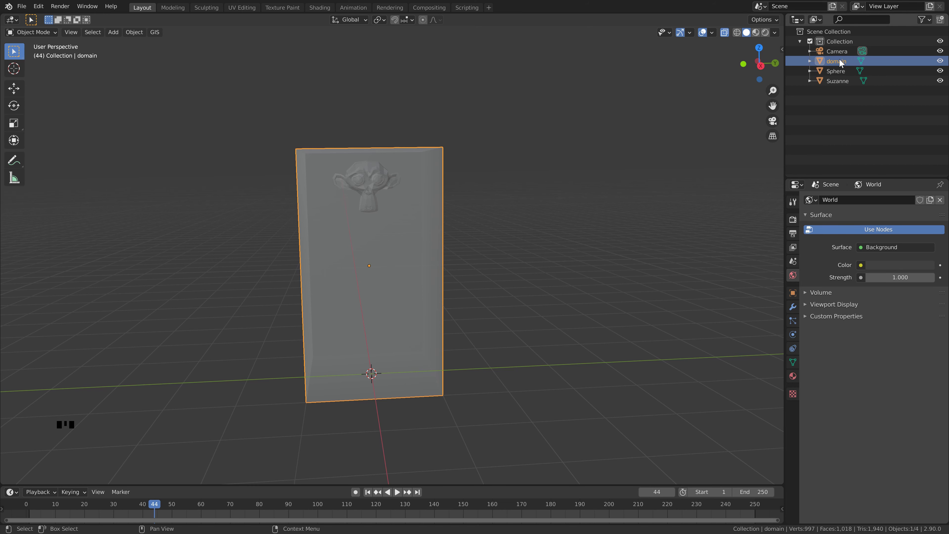
Step: Add a cube at the 3D cursor and scale it to 0.025 along the Z axis to form a thin slab
{"action": "left_click", "coordinate": [449, 262]}
{"action": "key", "text": "shift+a"}
{"action": "mouse_move", "coordinate": [450, 262]}
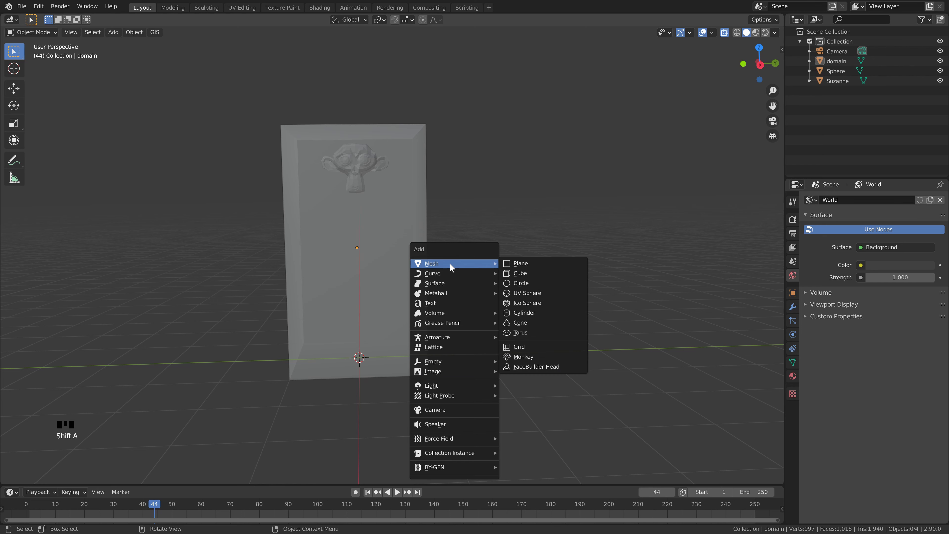
{"action": "left_click", "coordinate": [523, 273]}
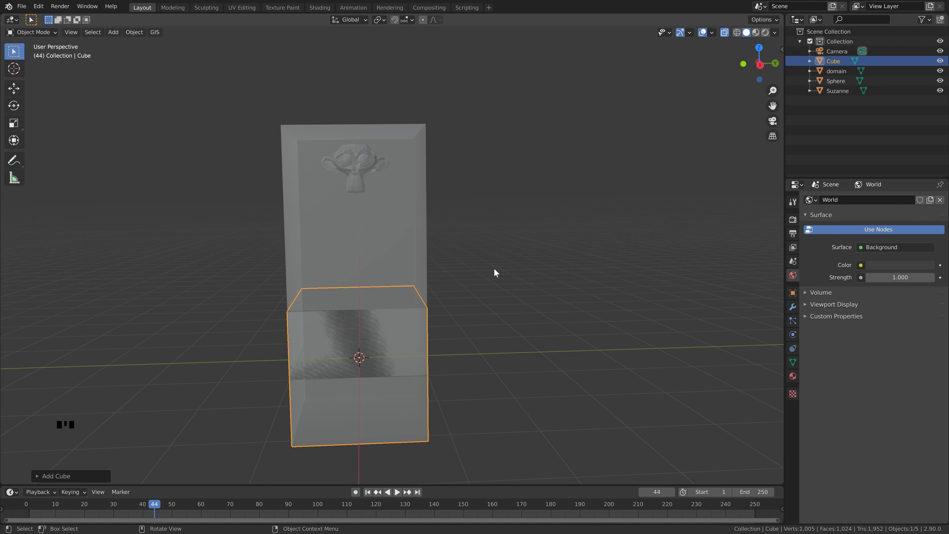
{"action": "key", "text": "s"}
{"action": "key", "text": "z"}
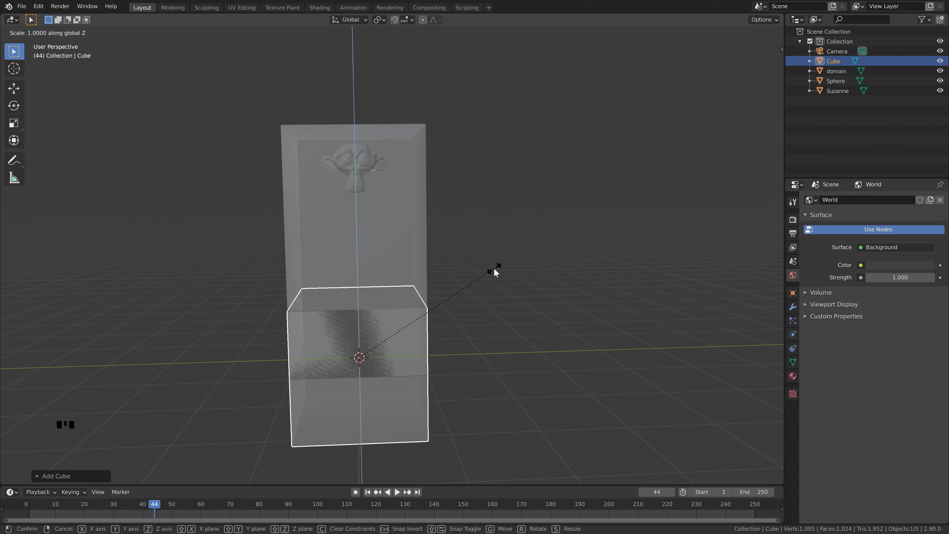
{"action": "type", "text": ".025"}
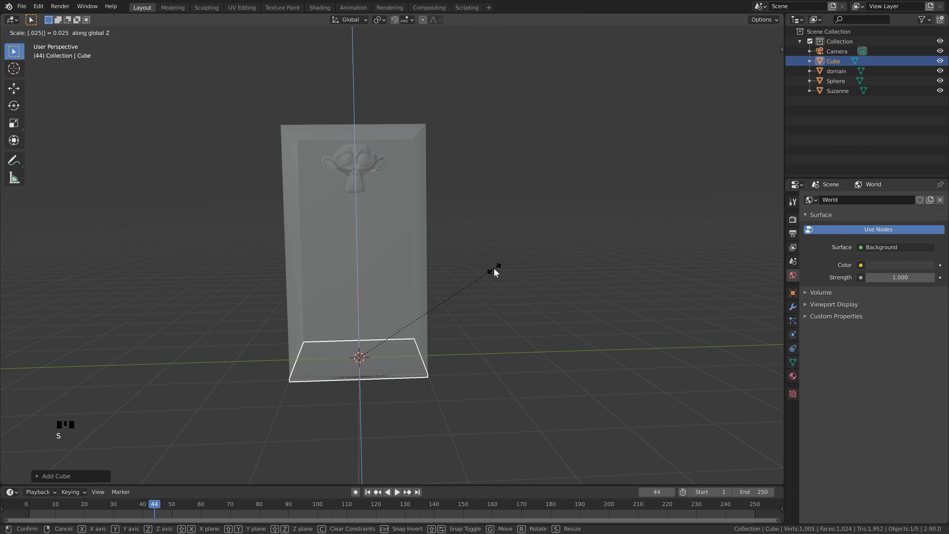
{"action": "key", "text": "Return"}
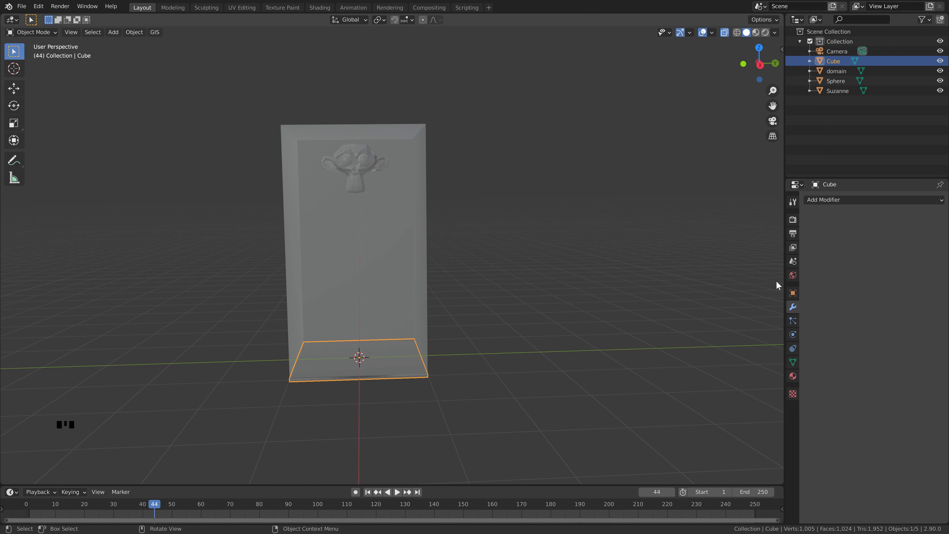
Step: Add a Subdivision modifier to the thin slab and set its viewport levels to 2
{"action": "left_click", "coordinate": [851, 202]}
{"action": "left_click", "coordinate": [756, 363]}
{"action": "left_click", "coordinate": [929, 246]}
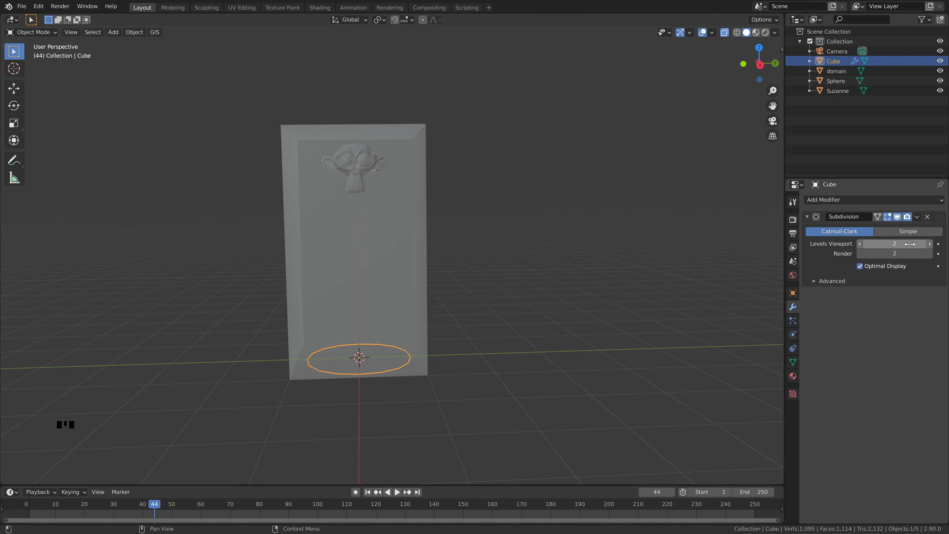
Step: Raise the rounded slab about 0.07 m along the Z axis so it sits just above the box's floor, and deselect it
{"action": "scroll", "coordinate": [486, 318], "scroll_direction": "up", "scroll_amount": 1}
{"action": "middle_click_drag", "start_coordinate": [485, 317], "coordinate": [403, 374], "text": "alt"}
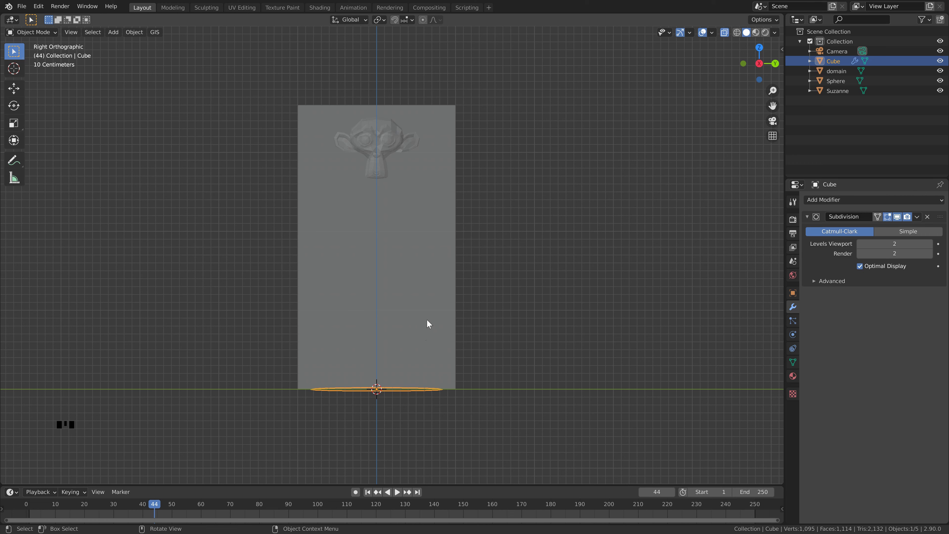
{"action": "key", "text": "g"}
{"action": "key", "text": "z"}
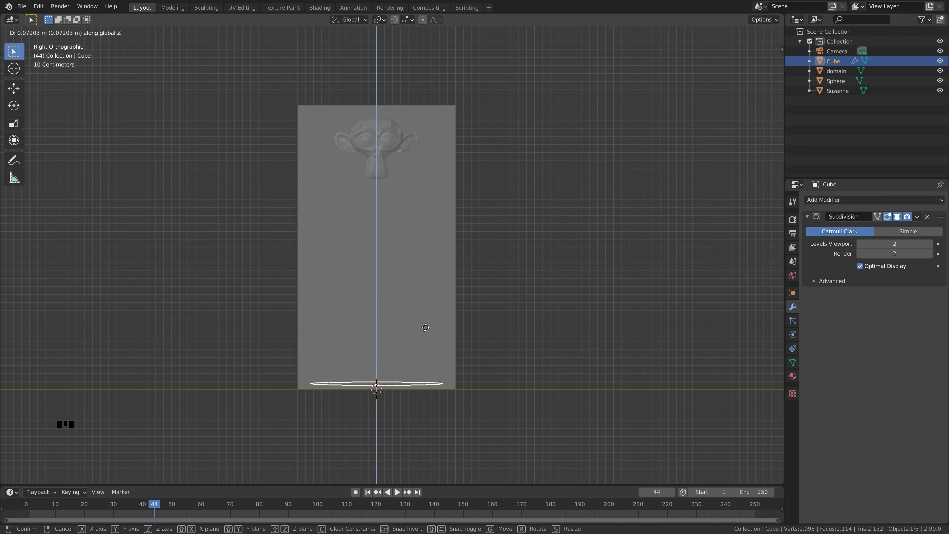
{"action": "left_click", "coordinate": [426, 327]}
{"action": "middle_click_drag", "start_coordinate": [462, 277], "coordinate": [465, 295]}
{"action": "scroll", "coordinate": [465, 298], "scroll_direction": "down", "scroll_amount": 1}
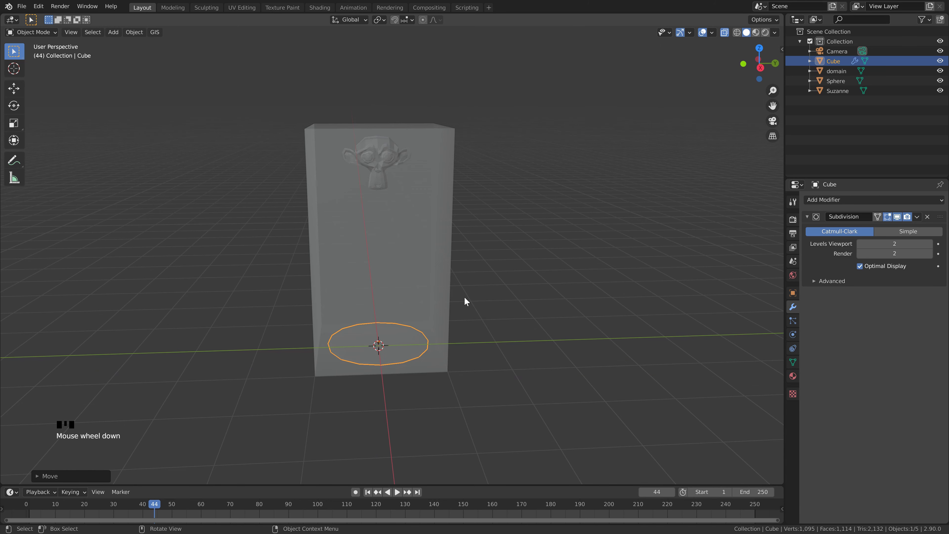
{"action": "scroll", "coordinate": [457, 304], "scroll_direction": "down", "scroll_amount": 1}
{"action": "left_click", "coordinate": [456, 301]}
{"action": "scroll", "coordinate": [494, 196], "scroll_direction": "up", "scroll_amount": 1}
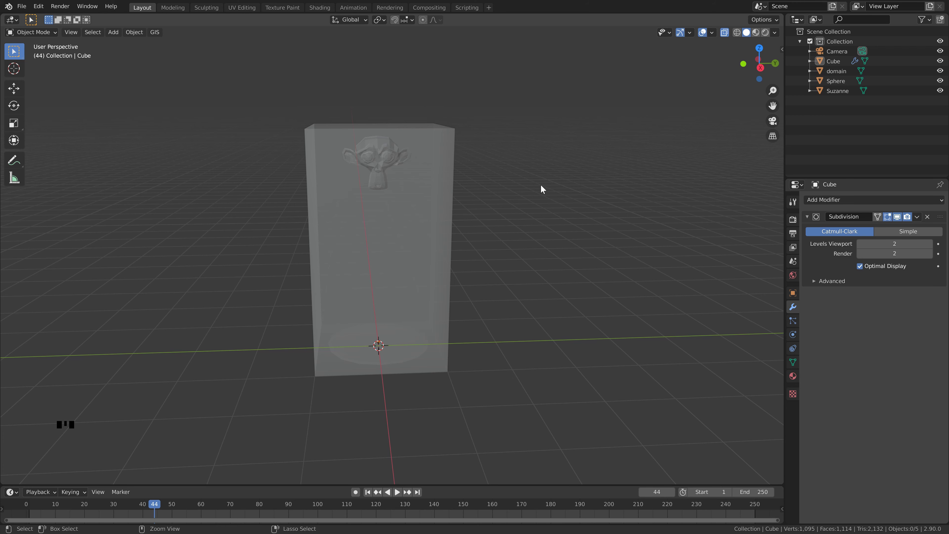
Step: Save the scene in the D:\Blender folder under the file name "smt"
{"action": "key", "text": "ctrl+s"}
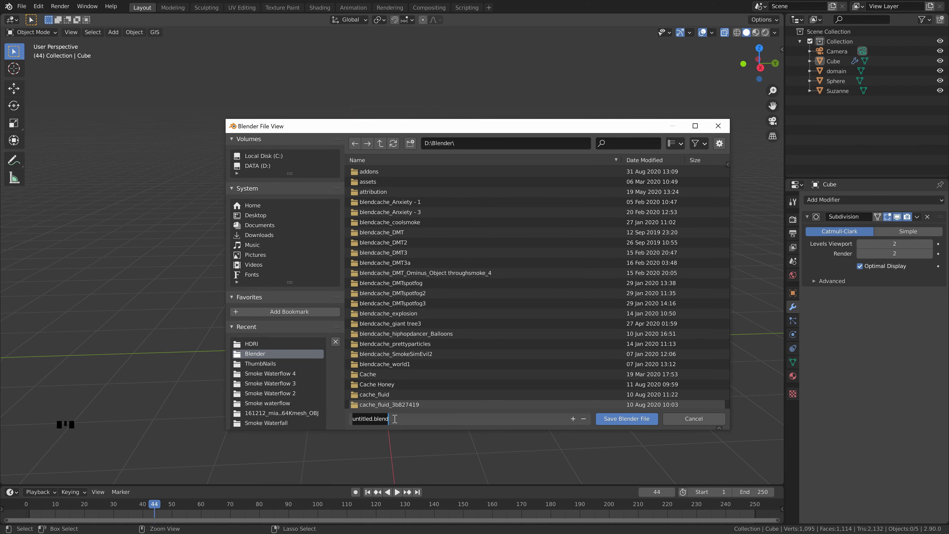
{"action": "type", "text": "smt"}
{"action": "key", "text": "Return"}
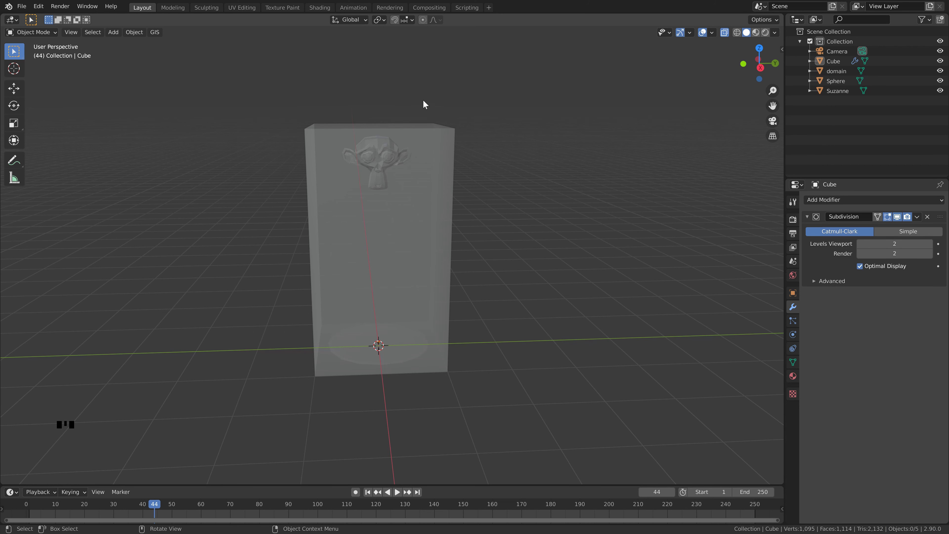
Step: Select the round disc at the base of the box and rename it "effector"
{"action": "scroll", "coordinate": [432, 150], "scroll_direction": "up", "scroll_amount": 2}
{"action": "middle_click_drag", "start_coordinate": [432, 148], "coordinate": [402, 131]}
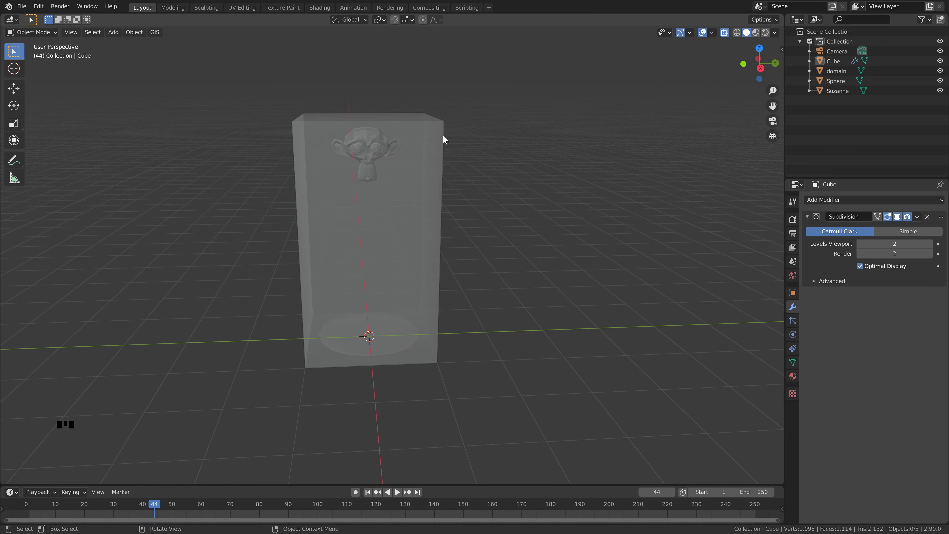
{"action": "left_click", "coordinate": [451, 248]}
{"action": "left_click", "coordinate": [405, 327]}
{"action": "left_click", "coordinate": [402, 326]}
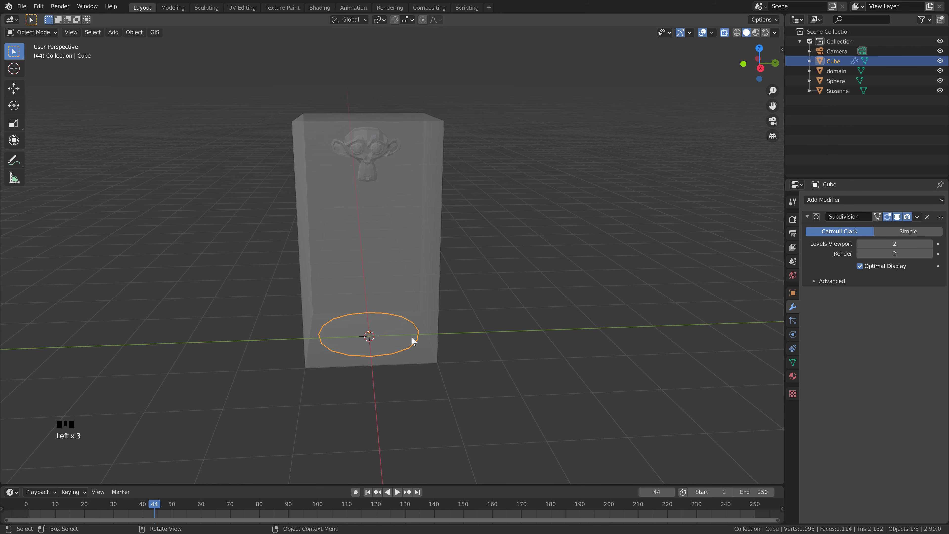
{"action": "double_click", "coordinate": [830, 61]}
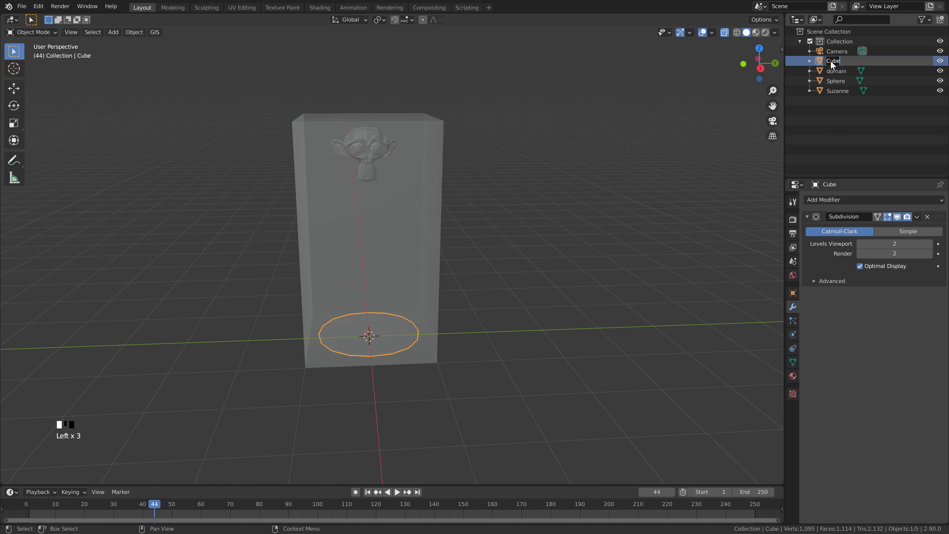
{"action": "type", "text": "effector"}
{"action": "key", "text": "Return"}
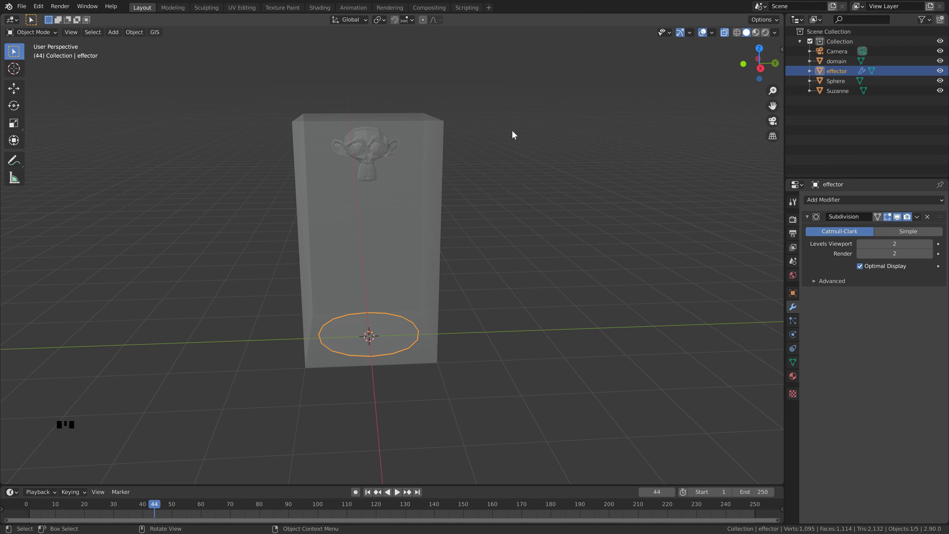
Step: Enable Fluid physics on the disc and set its fluid type to Effector
{"action": "left_click", "coordinate": [792, 336]}
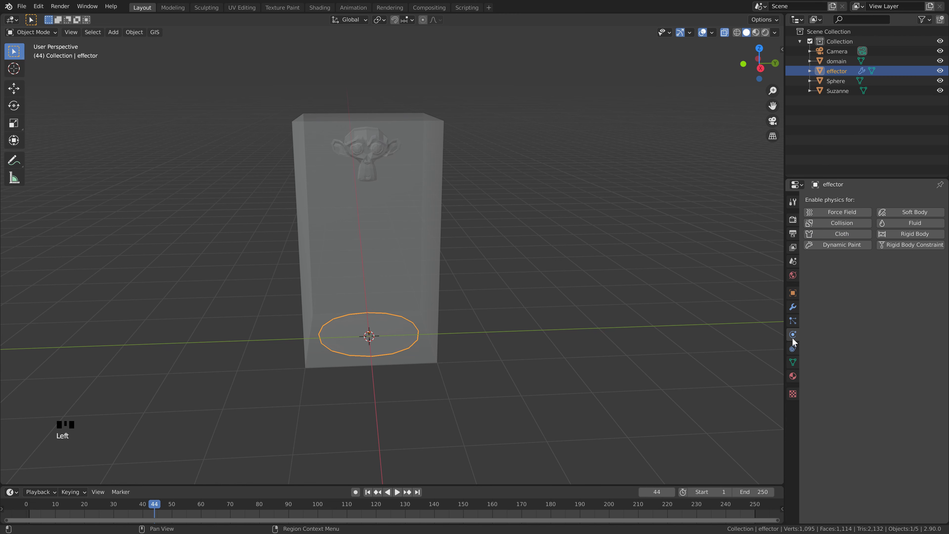
{"action": "left_click", "coordinate": [896, 223]}
{"action": "left_click", "coordinate": [898, 275]}
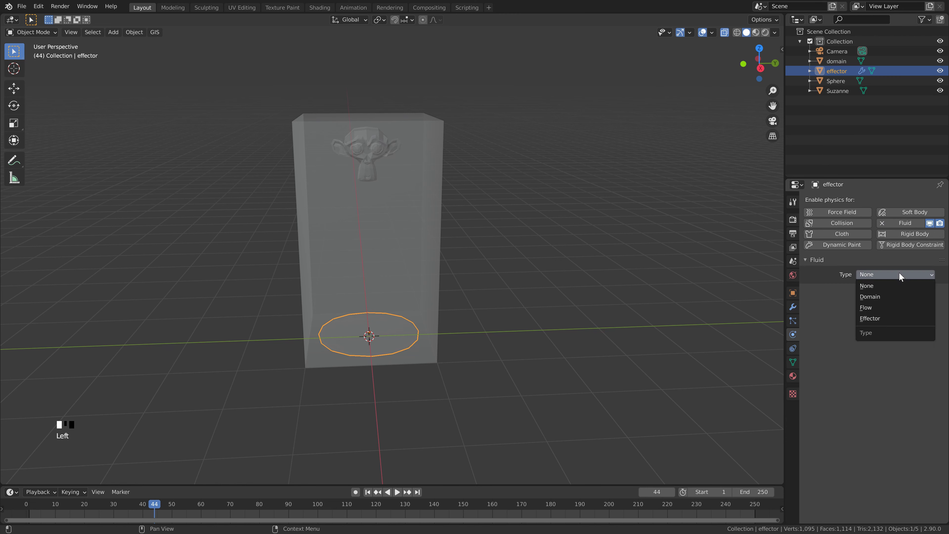
{"action": "left_click", "coordinate": [890, 321]}
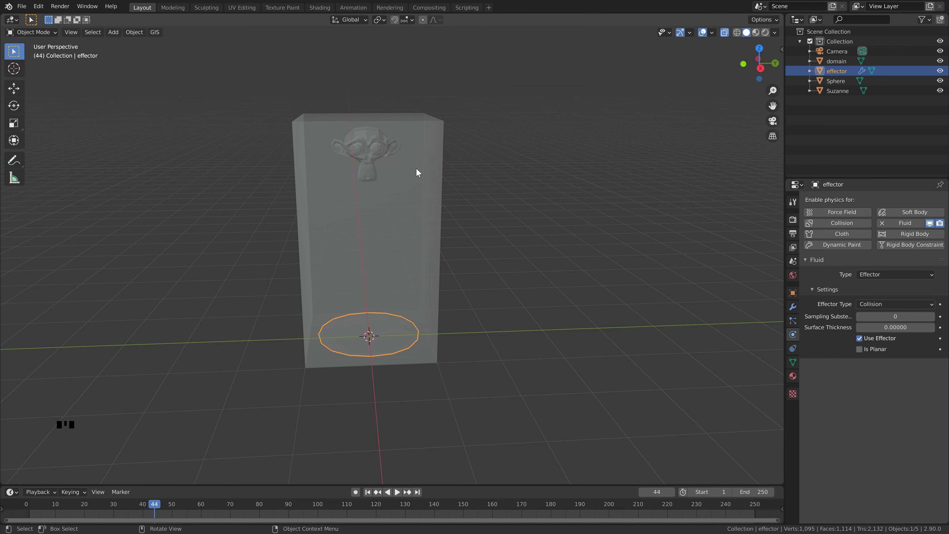
Step: Enable Fluid physics on the monkey head and set its fluid type to Effector
{"action": "middle_click_drag", "start_coordinate": [455, 202], "coordinate": [428, 108]}
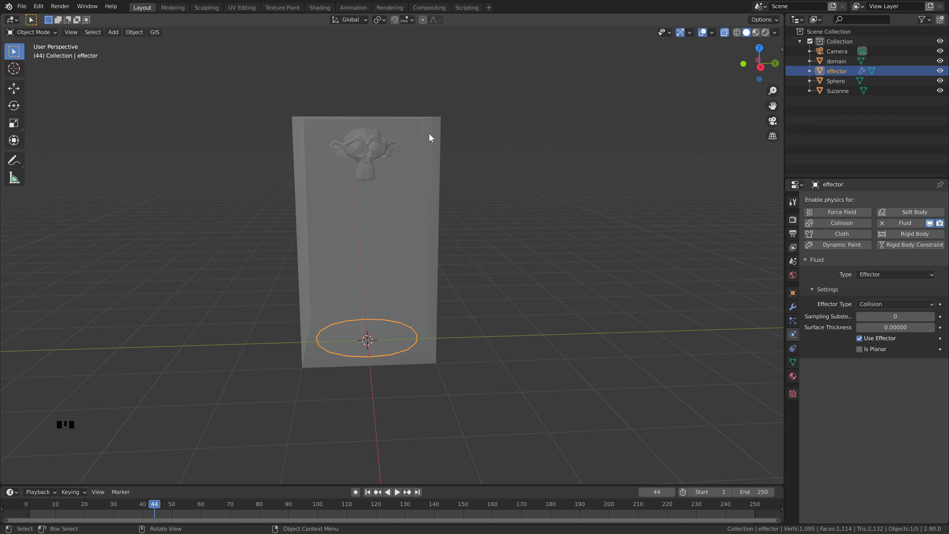
{"action": "middle_click_drag", "start_coordinate": [455, 293], "coordinate": [427, 302]}
{"action": "scroll", "coordinate": [399, 342], "scroll_direction": "up", "scroll_amount": 2}
{"action": "middle_click_drag", "start_coordinate": [408, 337], "coordinate": [467, 302]}
{"action": "middle_click_drag", "start_coordinate": [329, 233], "coordinate": [316, 205]}
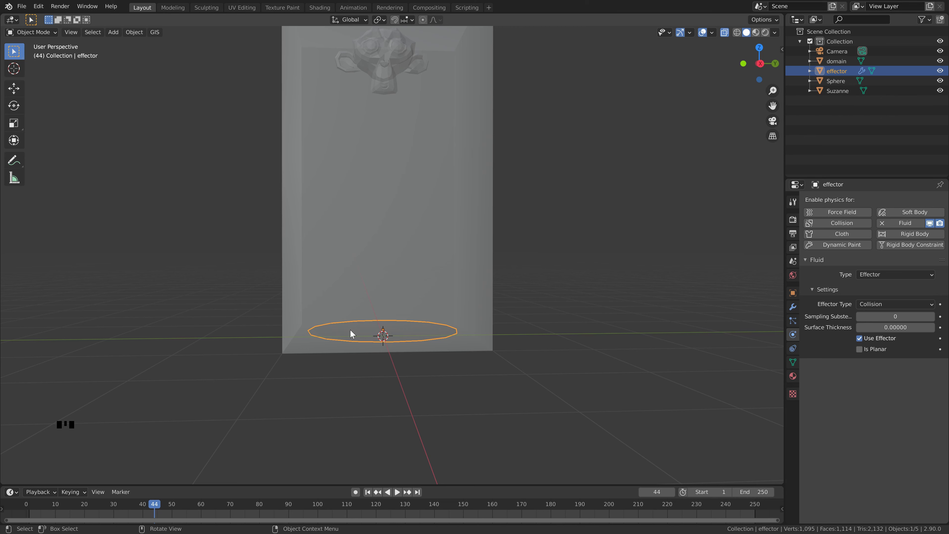
{"action": "scroll", "coordinate": [435, 315], "scroll_direction": "down", "scroll_amount": 2}
{"action": "middle_click_drag", "start_coordinate": [449, 260], "coordinate": [415, 272]}
{"action": "middle_click_drag", "start_coordinate": [413, 198], "coordinate": [382, 119]}
{"action": "left_click", "coordinate": [381, 120]}
{"action": "left_click", "coordinate": [381, 118]}
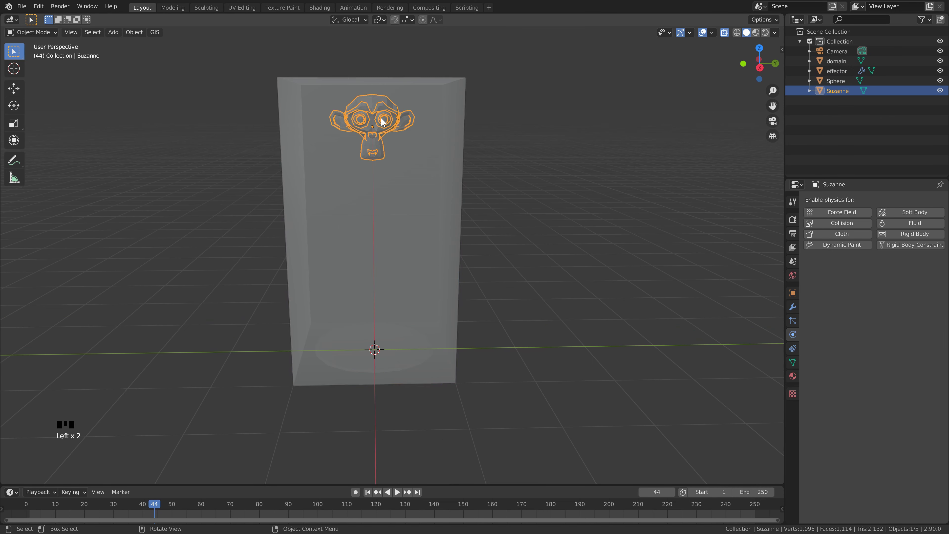
{"action": "left_click", "coordinate": [909, 223]}
{"action": "left_click", "coordinate": [898, 274]}
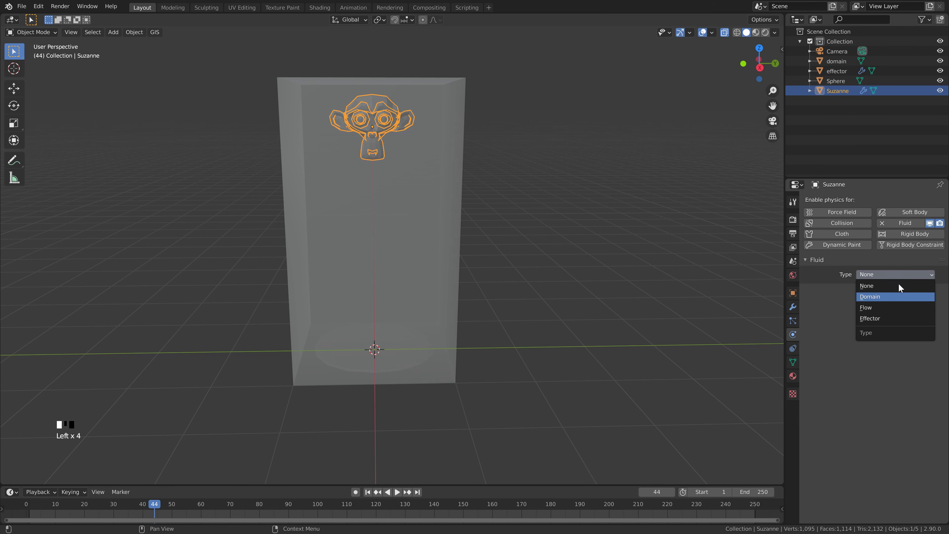
{"action": "left_click", "coordinate": [893, 314]}
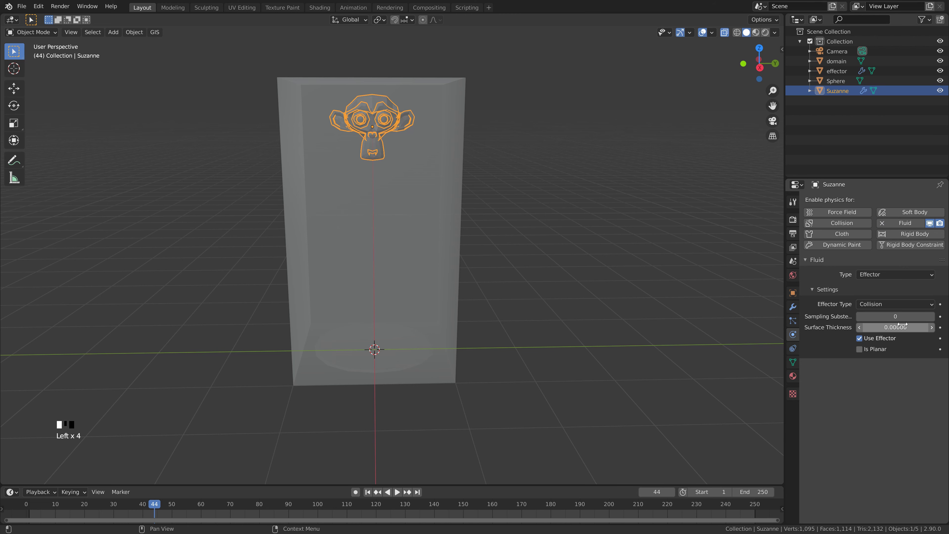
Step: Enable Fluid physics on the small sphere in the monkey's mouth, with type Flow and flow behavior Inflow
{"action": "left_click", "coordinate": [374, 156]}
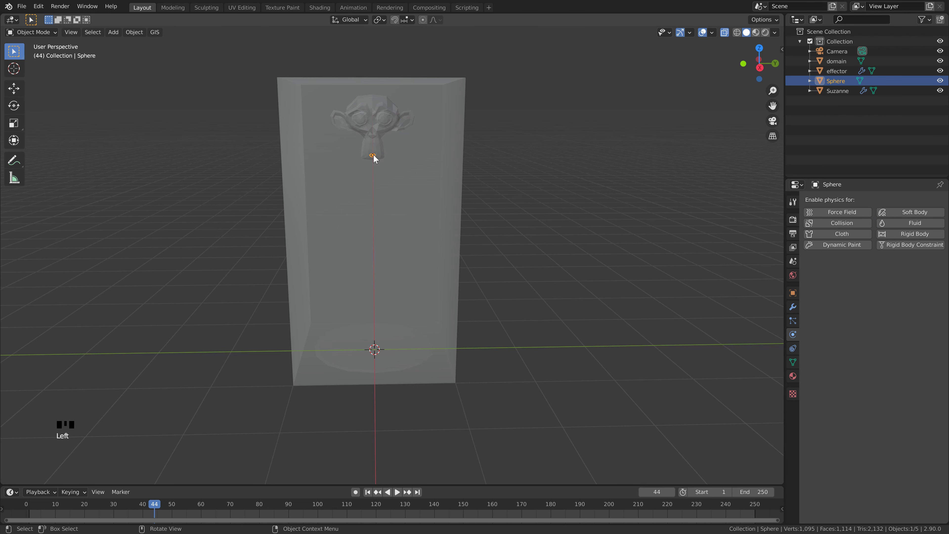
{"action": "left_click", "coordinate": [902, 222]}
{"action": "left_click", "coordinate": [897, 275]}
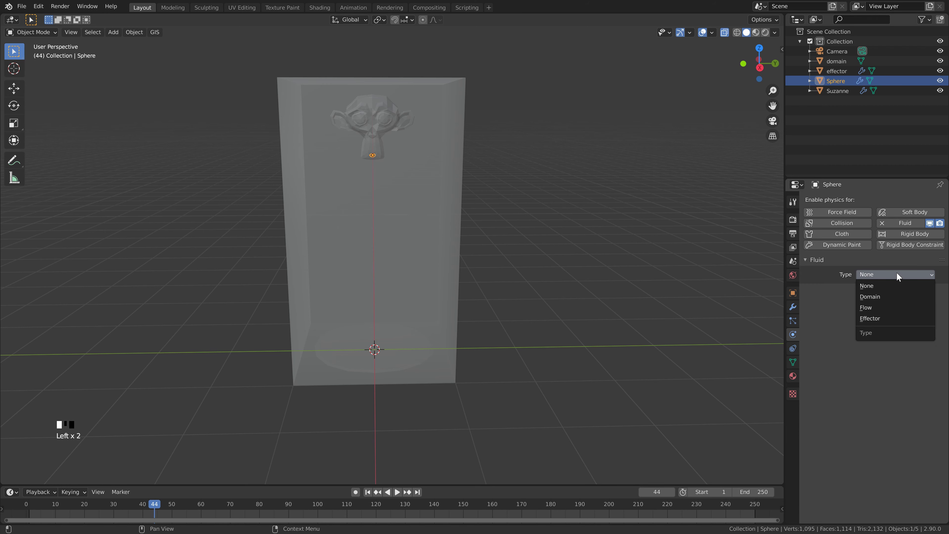
{"action": "left_click", "coordinate": [889, 309]}
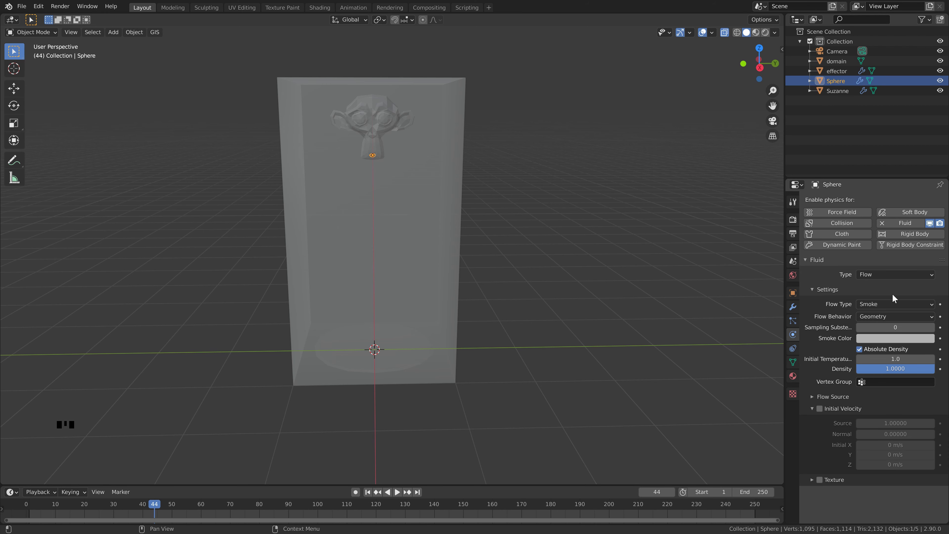
{"action": "left_click", "coordinate": [888, 313]}
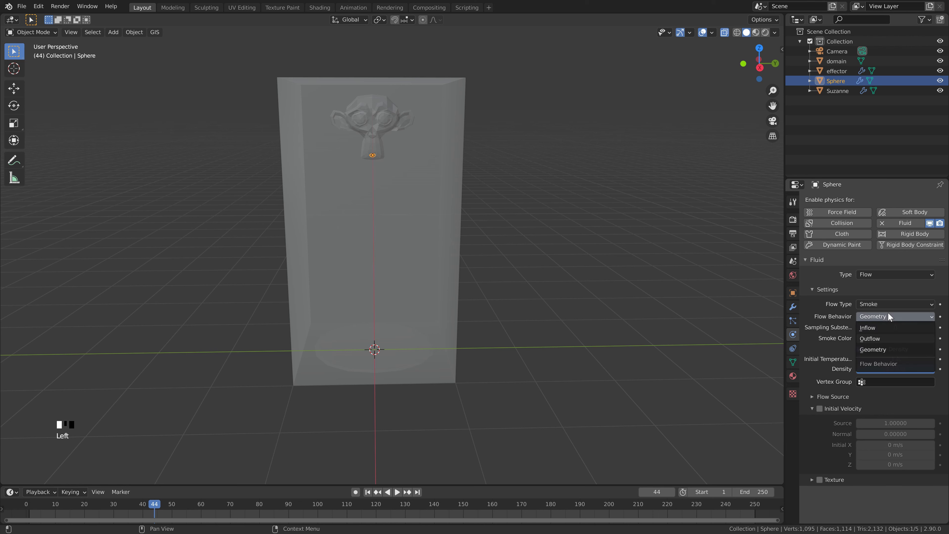
{"action": "left_click", "coordinate": [884, 326]}
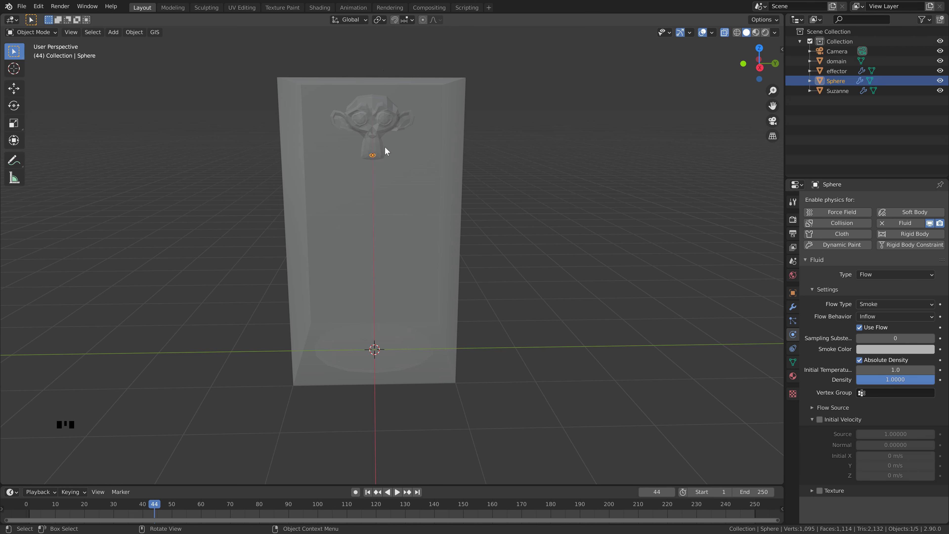
Step: Set the sphere's initial temperature to -1 and its flow source surface emission to 0.5
{"action": "left_click", "coordinate": [896, 370]}
{"action": "key", "text": "BackSpace"}
{"action": "type", "text": "-1"}
{"action": "key", "text": "Return"}
{"action": "left_click", "coordinate": [816, 407]}
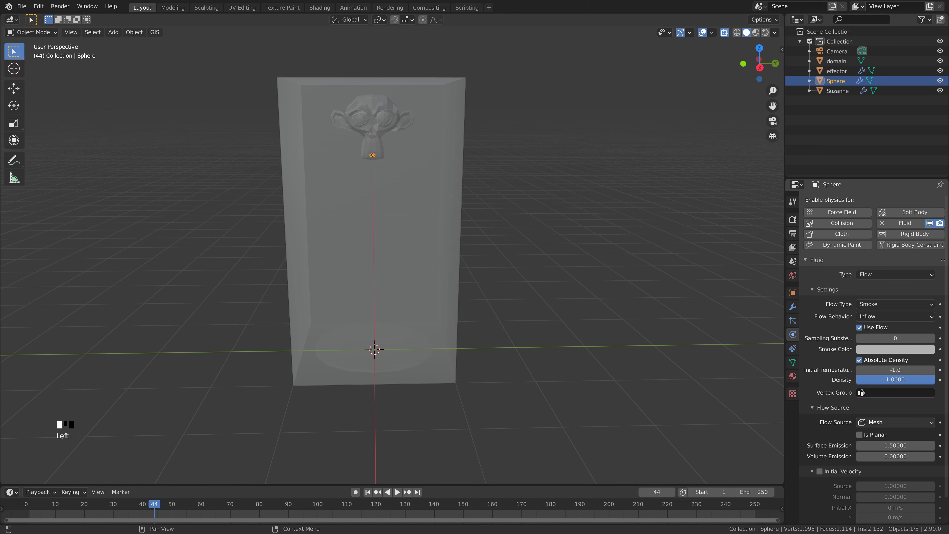
{"action": "left_click", "coordinate": [918, 447]}
{"action": "type", "text": "0.5"}
{"action": "key", "text": "Return"}
Step: Enable initial velocity for the sphere's flow and set its Z velocity to -3 m/s
{"action": "scroll", "coordinate": [822, 449], "scroll_direction": "down", "scroll_amount": 2}
{"action": "left_click", "coordinate": [820, 447]}
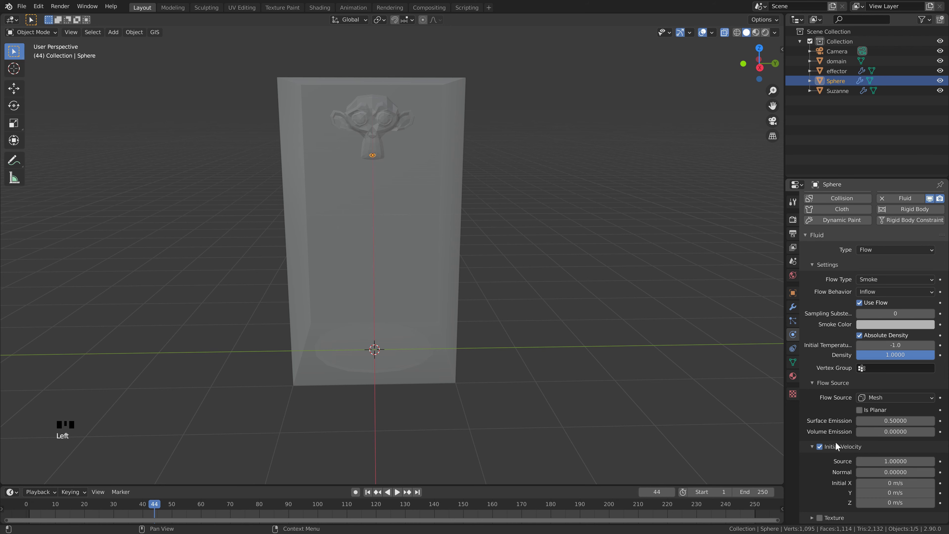
{"action": "scroll", "coordinate": [820, 456], "scroll_direction": "down", "scroll_amount": 4}
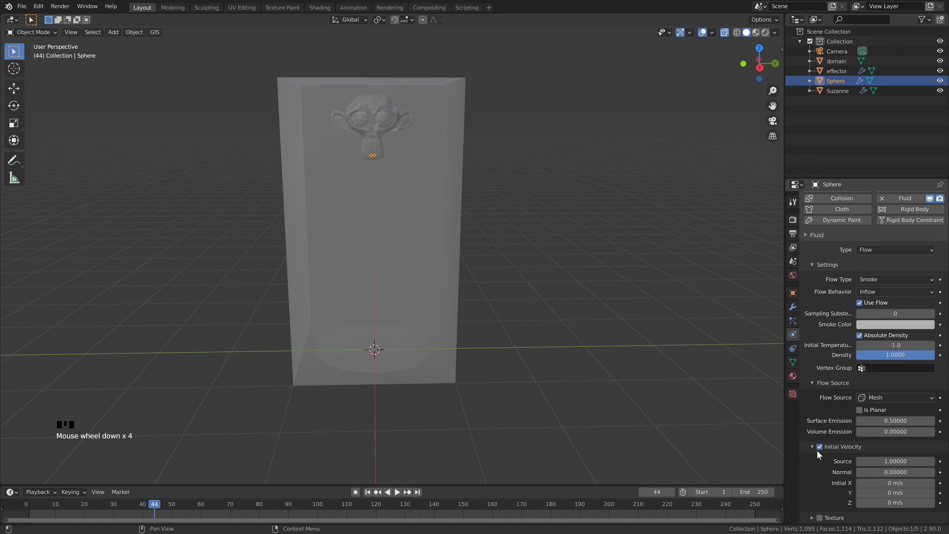
{"action": "left_click", "coordinate": [890, 503]}
{"action": "type", "text": "-3"}
{"action": "key", "text": "Return"}
{"action": "scroll", "coordinate": [525, 80], "scroll_direction": "down", "scroll_amount": 1}
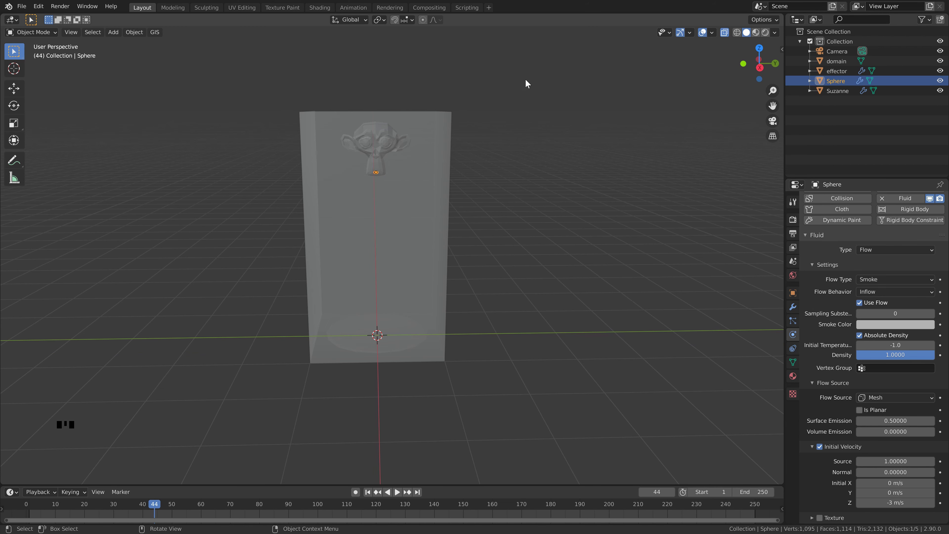
Step: Enable Fluid physics on the tall box around the head and set its fluid type to Domain
{"action": "left_click", "coordinate": [430, 132]}
{"action": "left_click", "coordinate": [910, 222]}
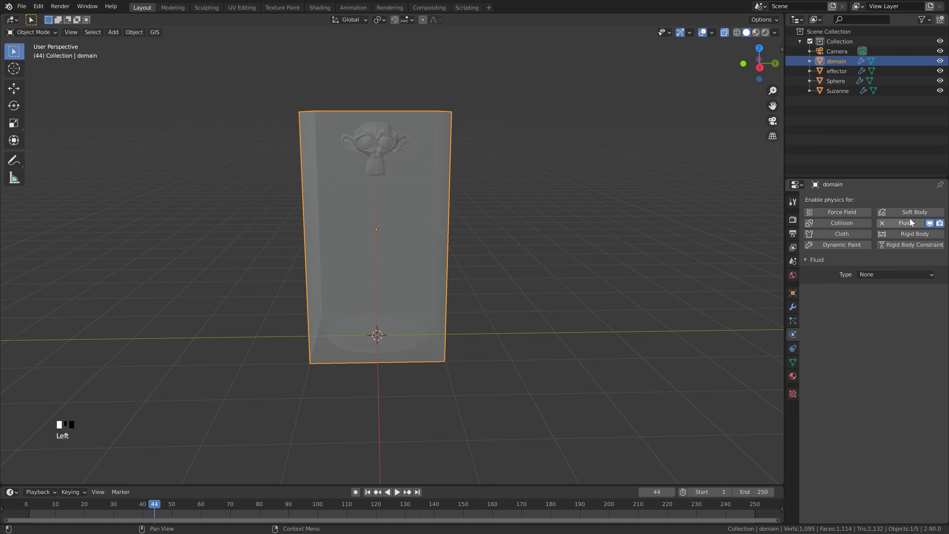
{"action": "left_click", "coordinate": [906, 274]}
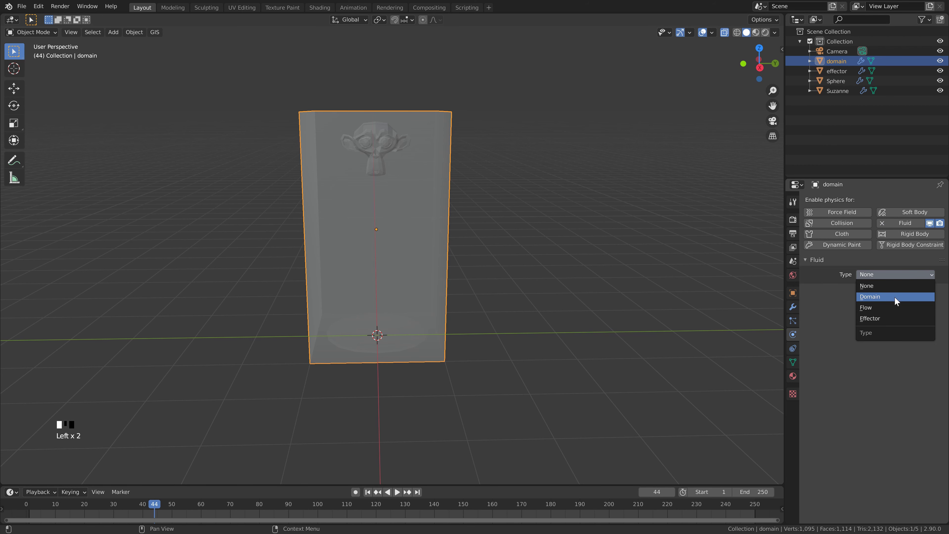
{"action": "left_click", "coordinate": [895, 297]}
Step: Set the domain's resolution divisions to 200 and enable Adaptive Domain
{"action": "scroll", "coordinate": [833, 319], "scroll_direction": "down", "scroll_amount": 3}
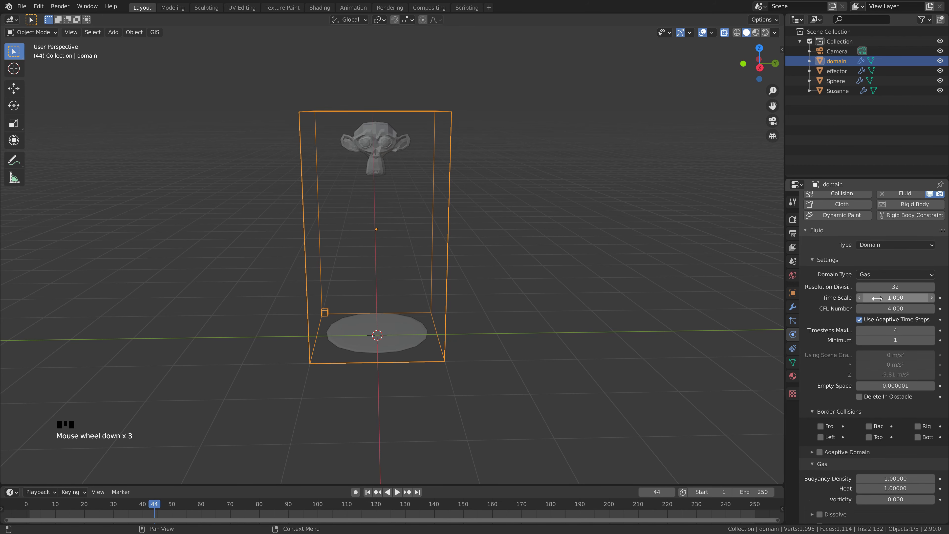
{"action": "left_click", "coordinate": [894, 286]}
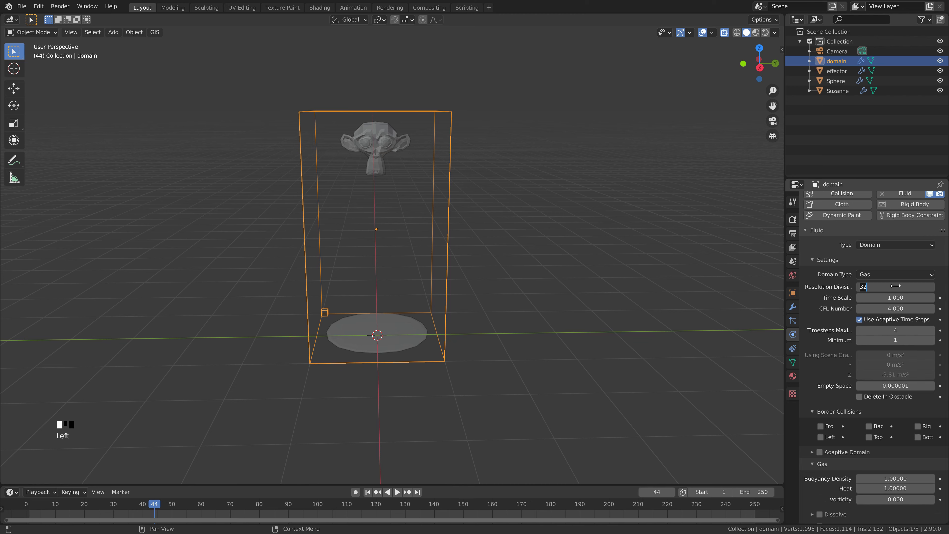
{"action": "type", "text": "200"}
{"action": "key", "text": "Return"}
{"action": "scroll", "coordinate": [818, 298], "scroll_direction": "down", "scroll_amount": 14}
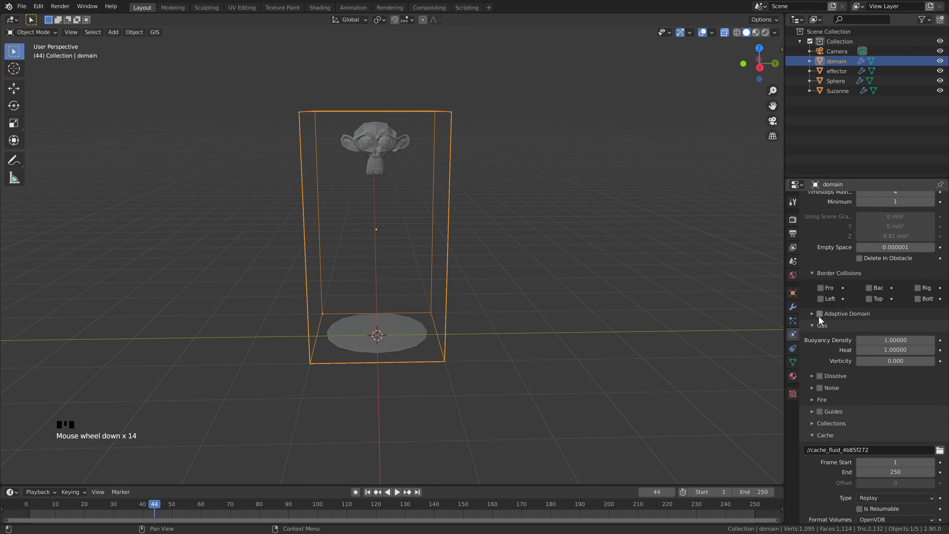
{"action": "left_click", "coordinate": [819, 314]}
{"action": "left_click", "coordinate": [813, 314]}
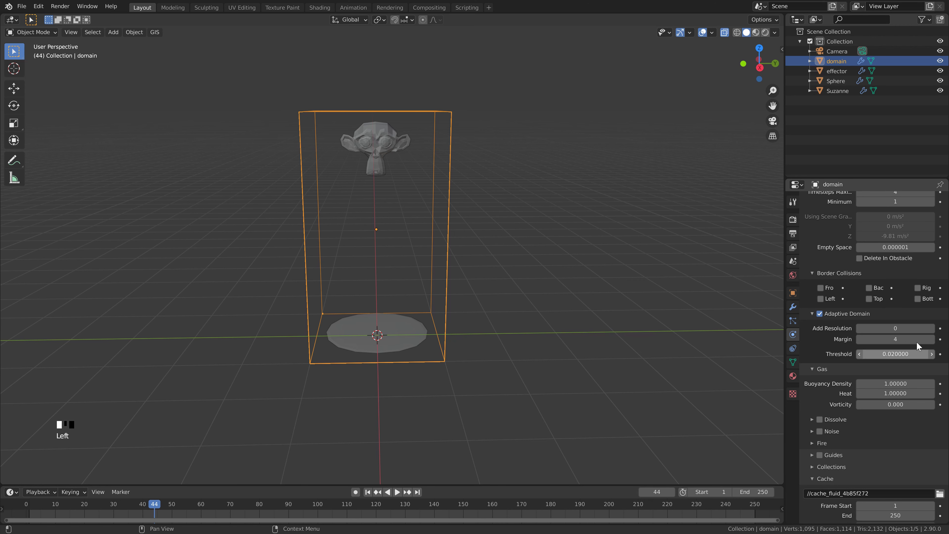
{"action": "left_click", "coordinate": [813, 314]}
Step: Enable Noise for the domain's gas, with an upres factor of 3 and a strength of 0
{"action": "scroll", "coordinate": [814, 329], "scroll_direction": "down", "scroll_amount": 11}
{"action": "left_click", "coordinate": [820, 347]}
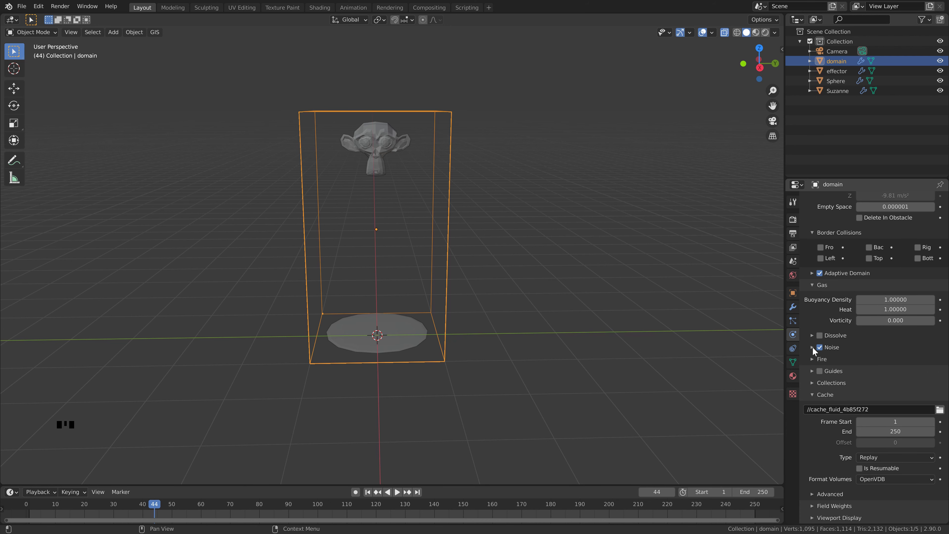
{"action": "left_click", "coordinate": [813, 347]}
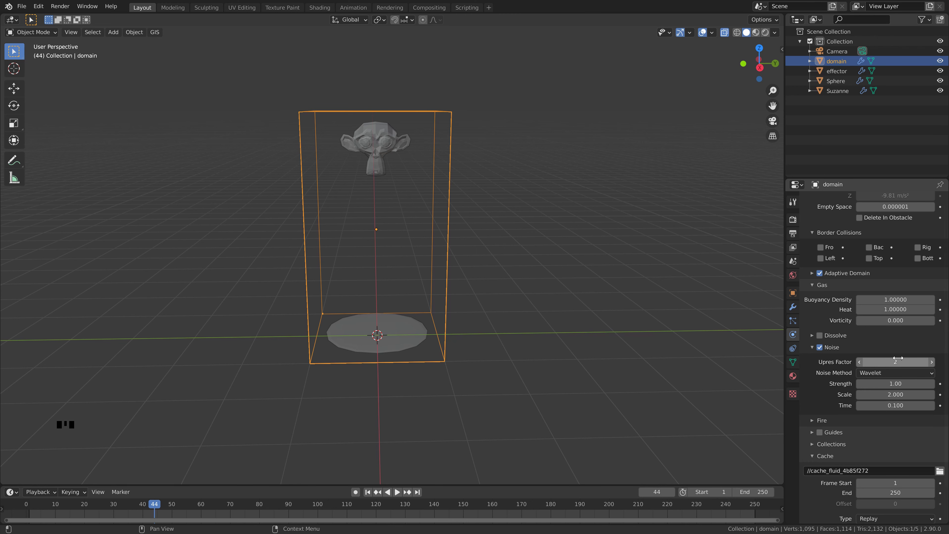
{"action": "left_click_drag", "start_coordinate": [898, 358], "coordinate": [910, 360]}
{"action": "left_click", "coordinate": [895, 384]}
{"action": "type", "text": "0"}
{"action": "key", "text": "Return"}
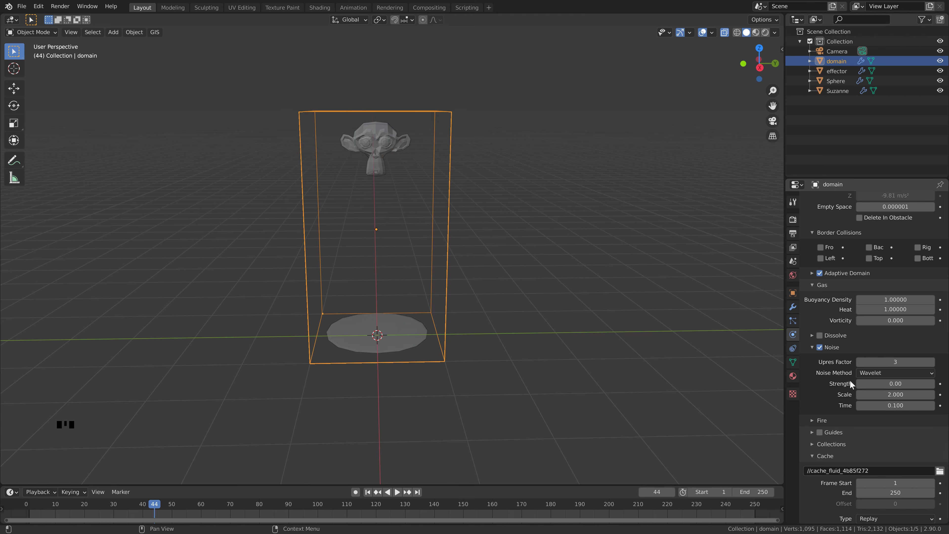
Step: Create a folder named "lwt" in D:\Blender as the domain's cache location and set the cache type to All
{"action": "scroll", "coordinate": [844, 383], "scroll_direction": "down", "scroll_amount": 7}
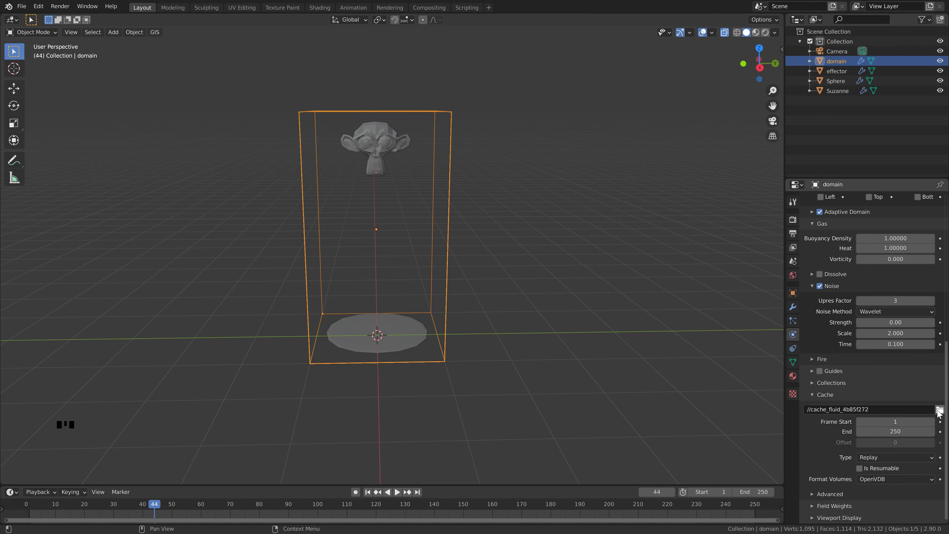
{"action": "left_click", "coordinate": [939, 410]}
{"action": "left_click", "coordinate": [410, 143]}
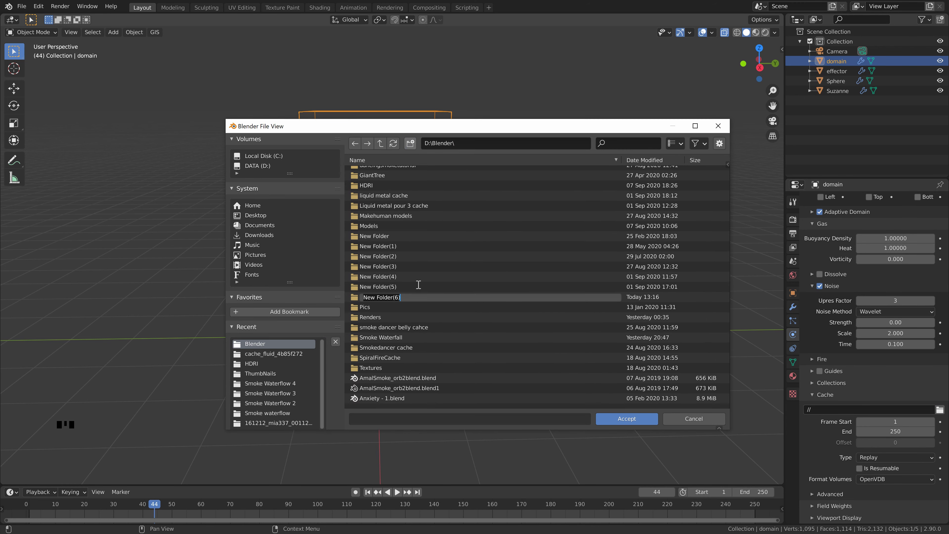
{"action": "type", "text": "lwt"}
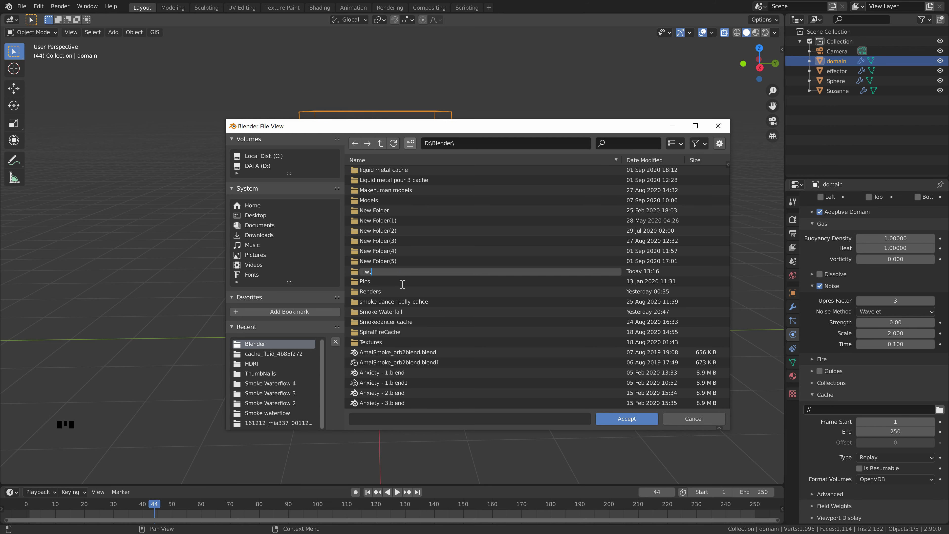
{"action": "key", "text": "Return"}
{"action": "left_click", "coordinate": [374, 294]}
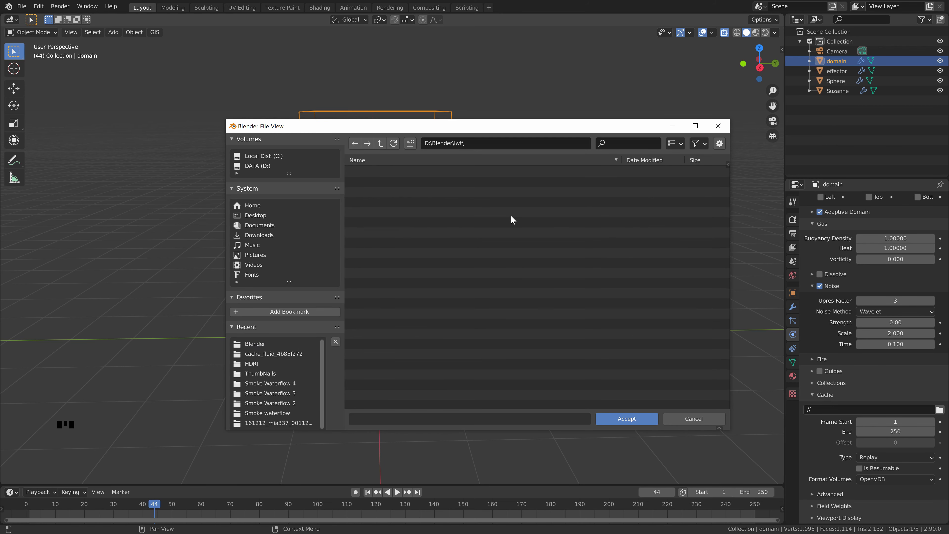
{"action": "left_click", "coordinate": [638, 417]}
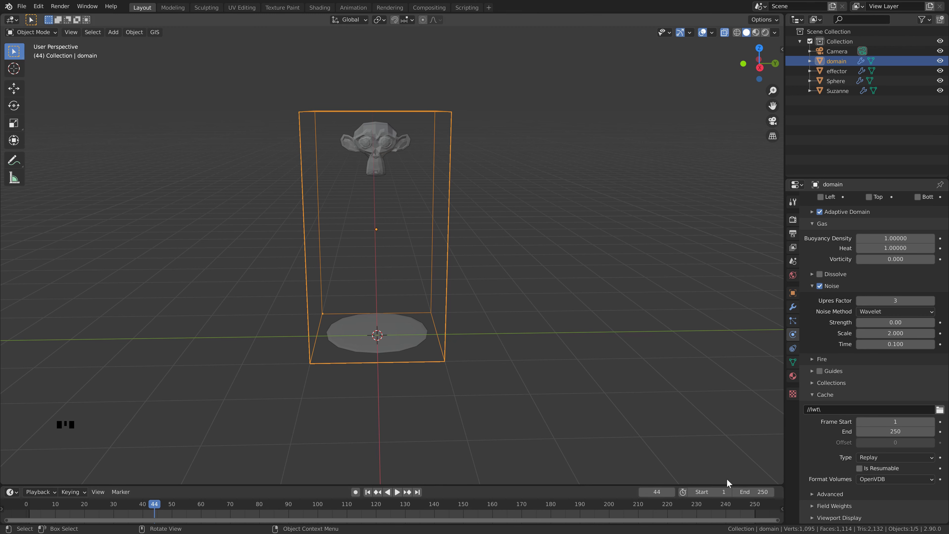
{"action": "left_click", "coordinate": [882, 458]}
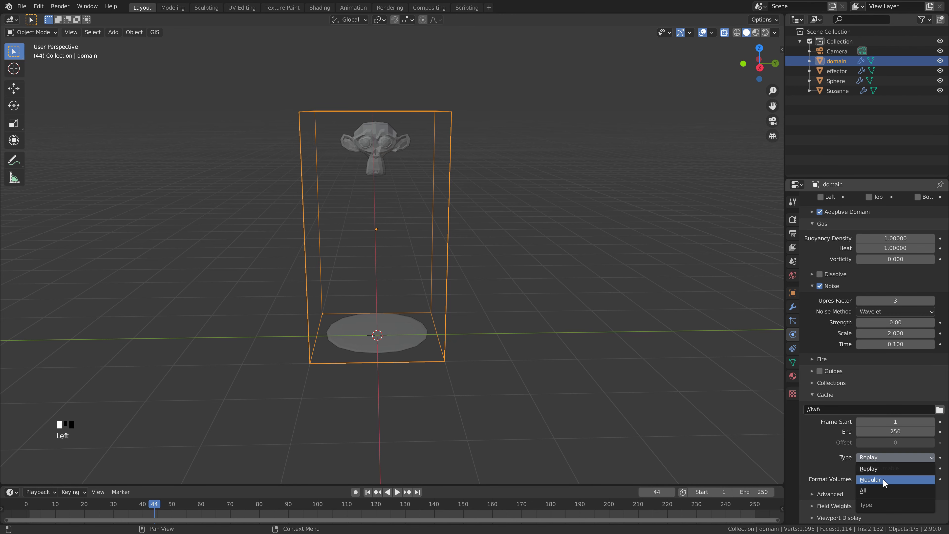
{"action": "left_click", "coordinate": [883, 491]}
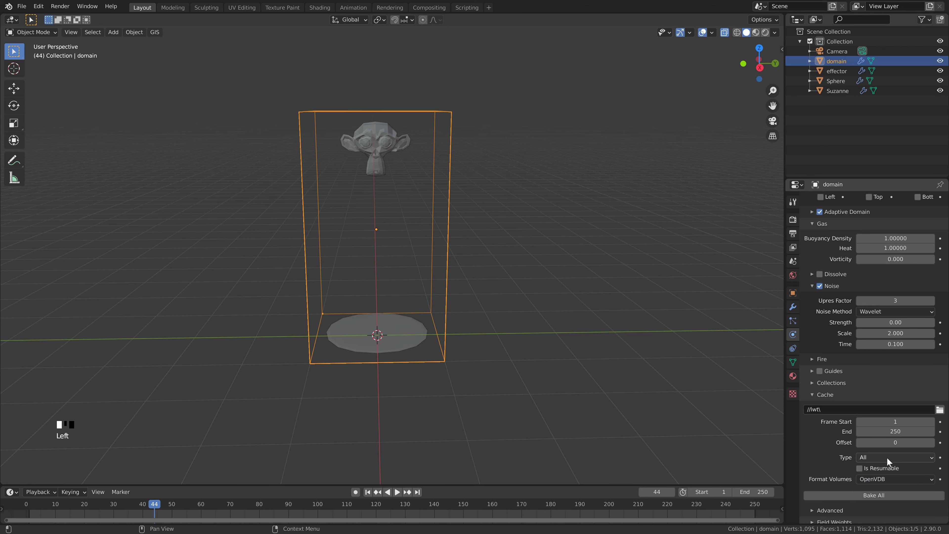
Step: Save the file and bake the domain's entire fluid simulation
{"action": "left_click", "coordinate": [611, 277]}
{"action": "key", "text": "ctrl+s"}
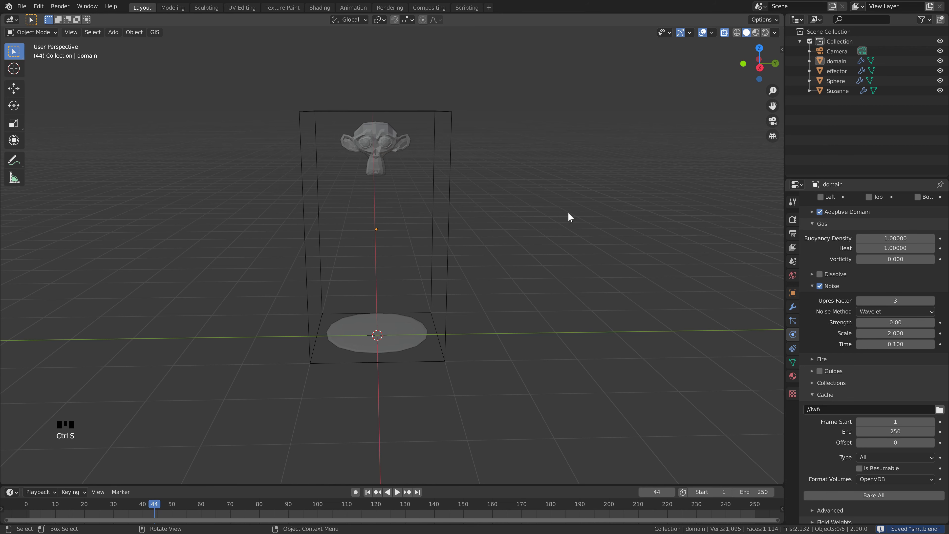
{"action": "left_click", "coordinate": [460, 122]}
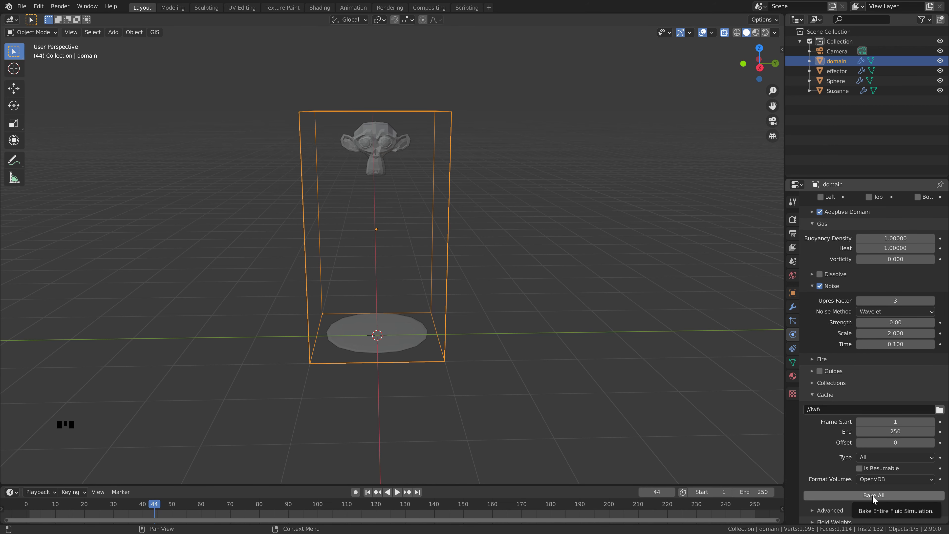
{"action": "left_click", "coordinate": [887, 496]}
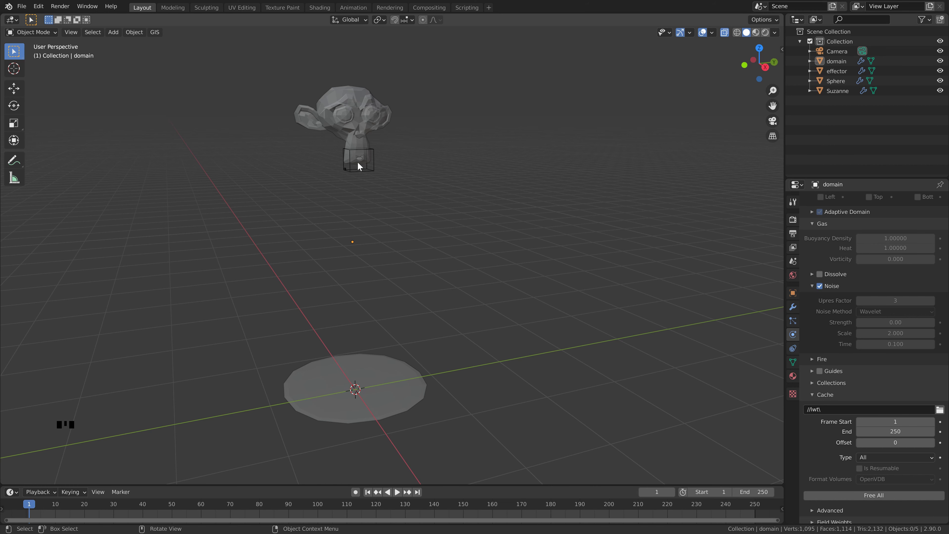
Step: Add a cylinder mesh at the disc and scale it by 1.8 along the Z axis
{"action": "middle_click_drag", "start_coordinate": [333, 212], "coordinate": [457, 232]}
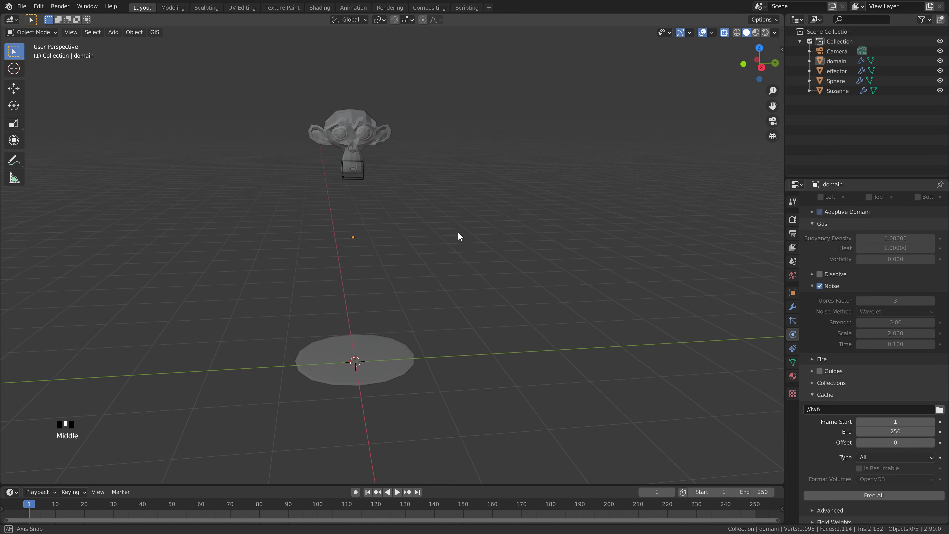
{"action": "scroll", "coordinate": [380, 192], "scroll_direction": "up", "scroll_amount": 2}
{"action": "scroll", "coordinate": [394, 208], "scroll_direction": "down", "scroll_amount": 2}
{"action": "mouse_move", "coordinate": [400, 214]}
{"action": "middle_mouse_down"}
{"action": "mouse_move", "coordinate": [388, 216]}
{"action": "mouse_move", "coordinate": [401, 226]}
{"action": "middle_mouse_up"}
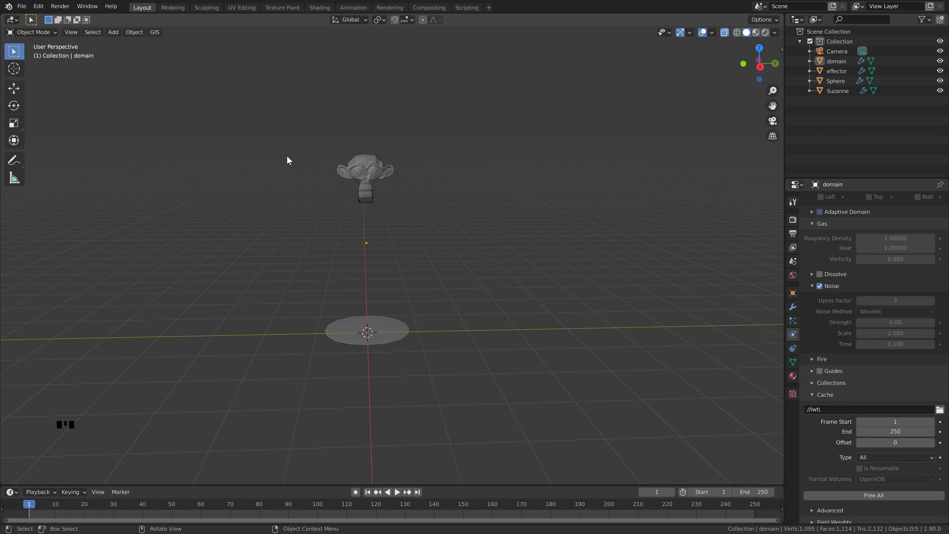
{"action": "scroll", "coordinate": [419, 203], "scroll_direction": "up", "scroll_amount": 1}
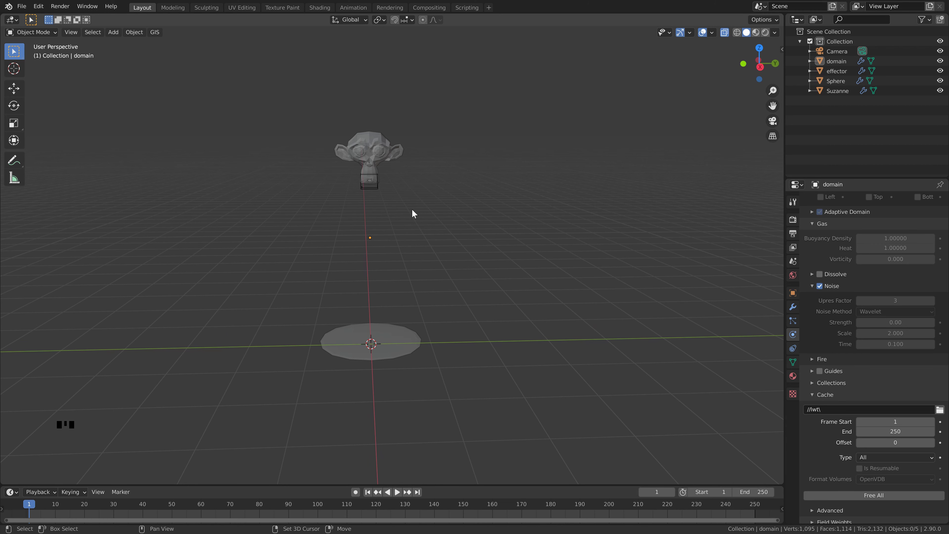
{"action": "key", "text": "shift+a"}
{"action": "mouse_move", "coordinate": [413, 209]}
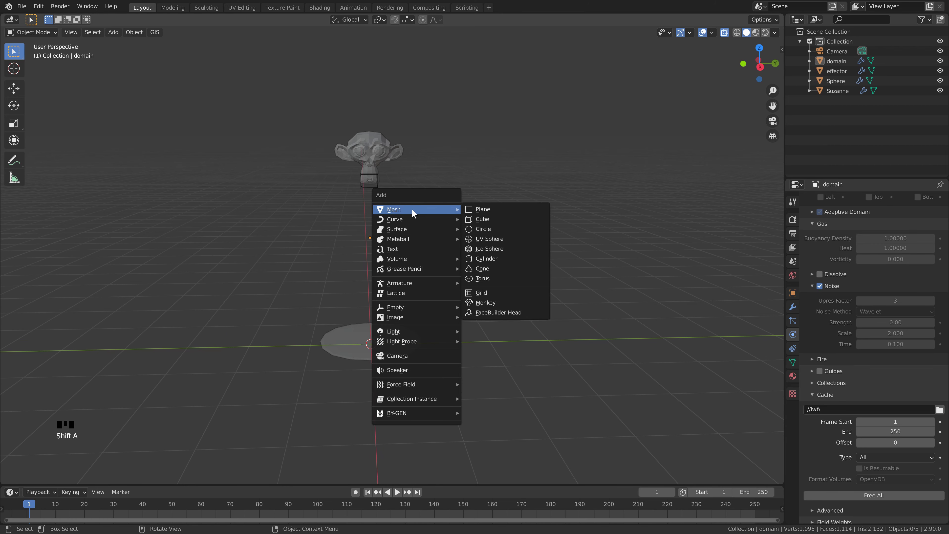
{"action": "left_click", "coordinate": [497, 257]}
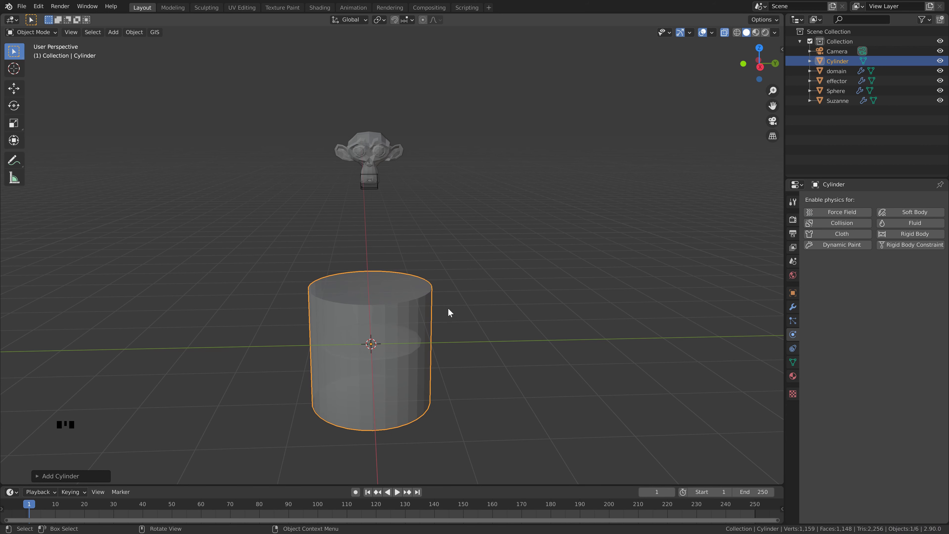
{"action": "type", "text": "sz."}
{"action": "key", "text": "BackSpace"}
{"action": "type", "text": "1.8"}
{"action": "key", "text": "Return"}
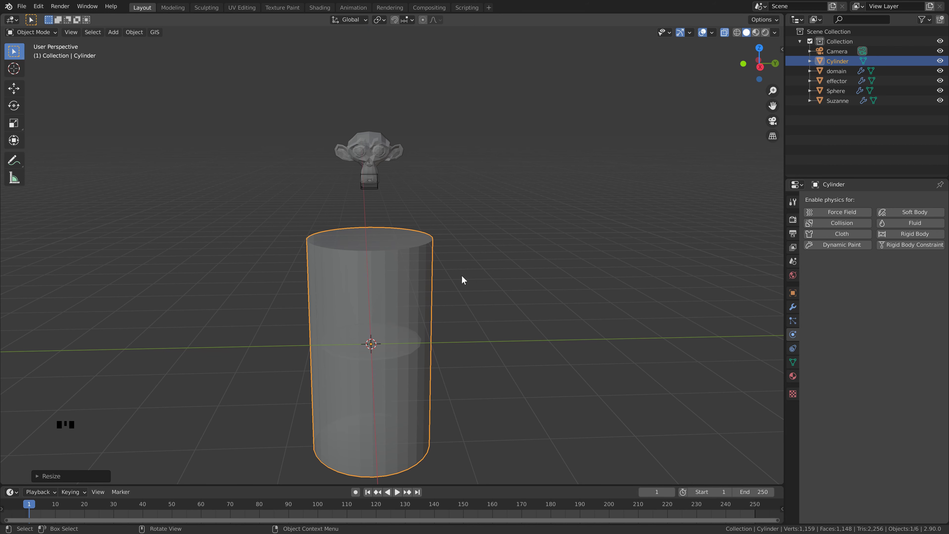
Step: Move the cylinder up 1.8 m along the Z axis
{"action": "key", "text": "g"}
{"action": "key", "text": "z"}
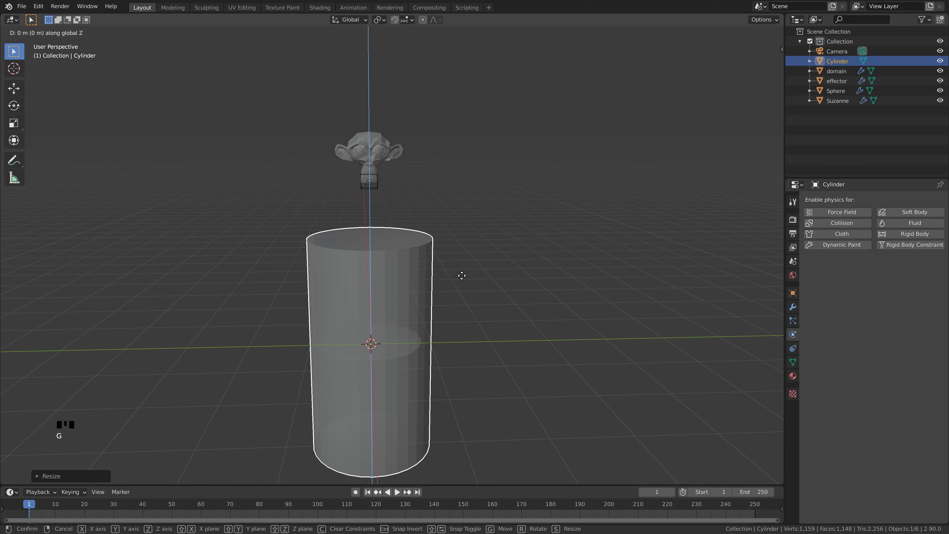
{"action": "type", "text": "1.8"}
{"action": "key", "text": "Return"}
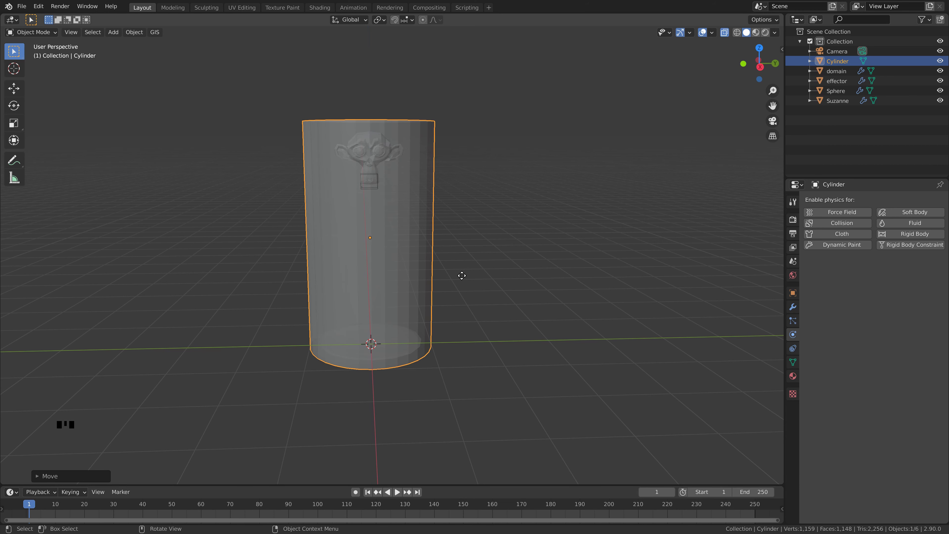
Step: Enter Edit Mode on the cylinder and turn off X-ray display
{"action": "middle_click_drag", "start_coordinate": [462, 274], "coordinate": [498, 316]}
{"action": "key", "text": "Tab"}
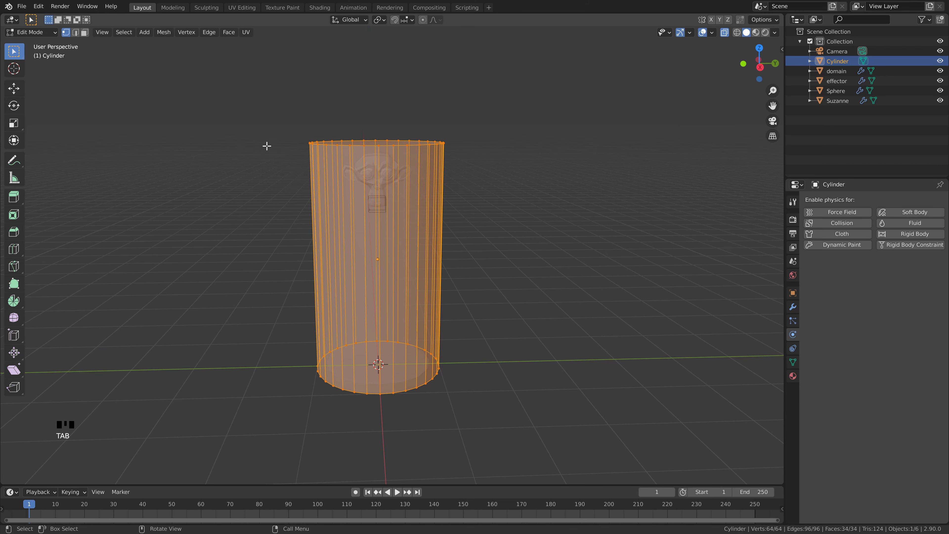
{"action": "left_click", "coordinate": [33, 33]}
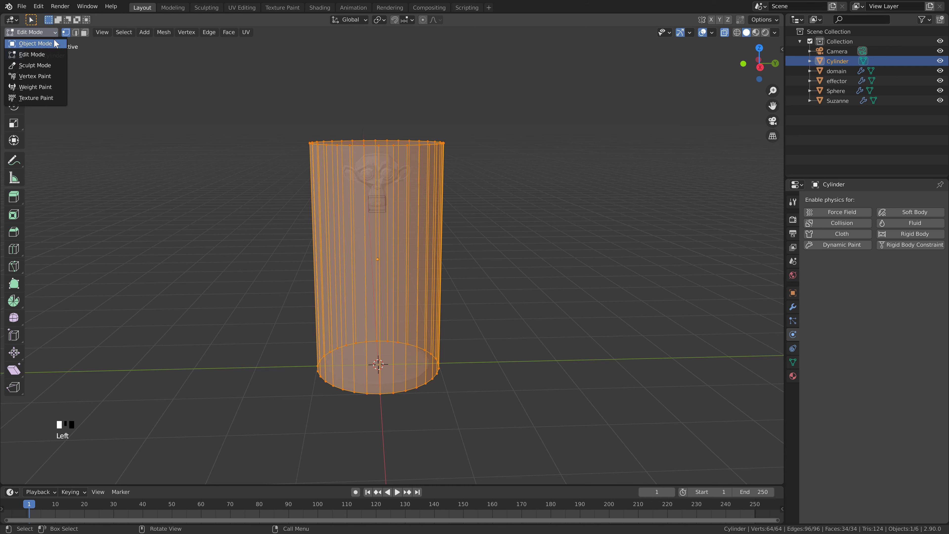
{"action": "left_click", "coordinate": [37, 55]}
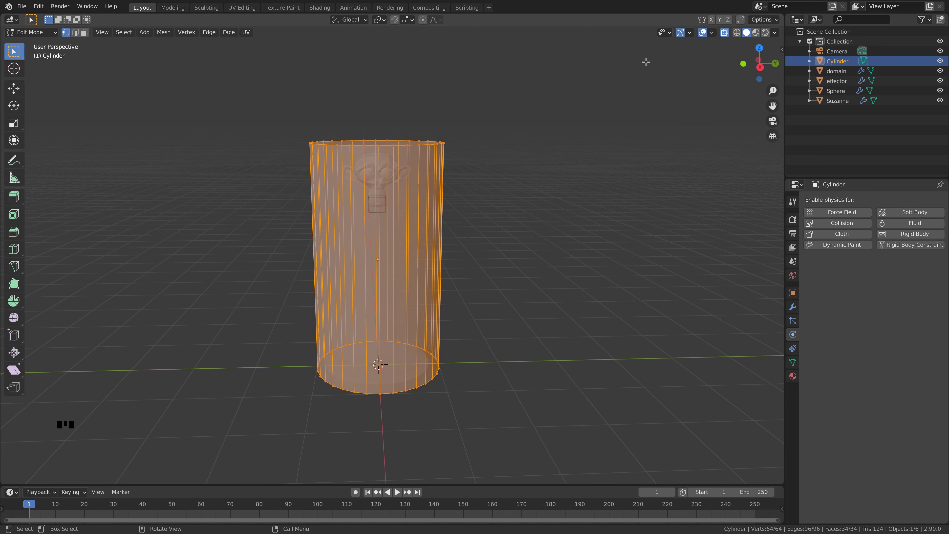
{"action": "left_click", "coordinate": [726, 32]}
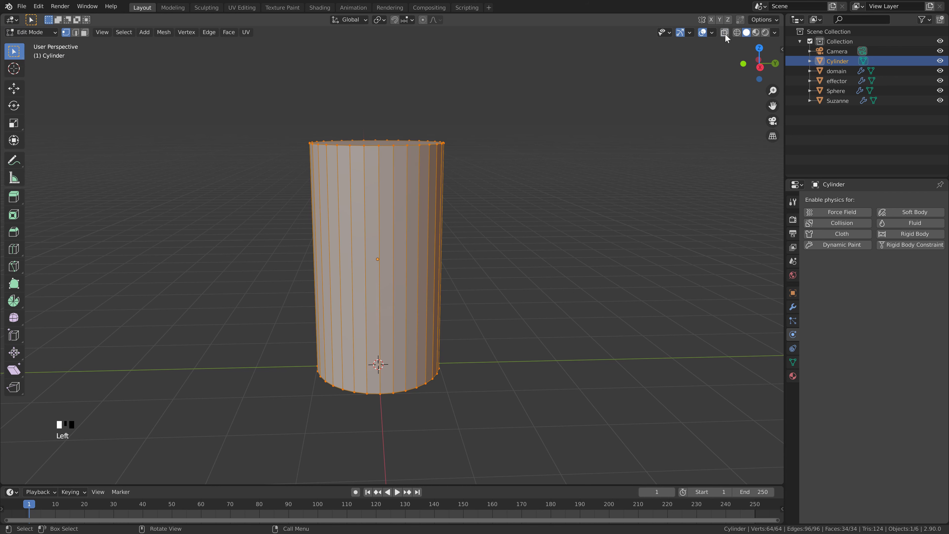
Step: Add two loop cuts around the cylinder, one close to its upper rim and one close to its lower rim
{"action": "key", "text": "ctrl+r"}
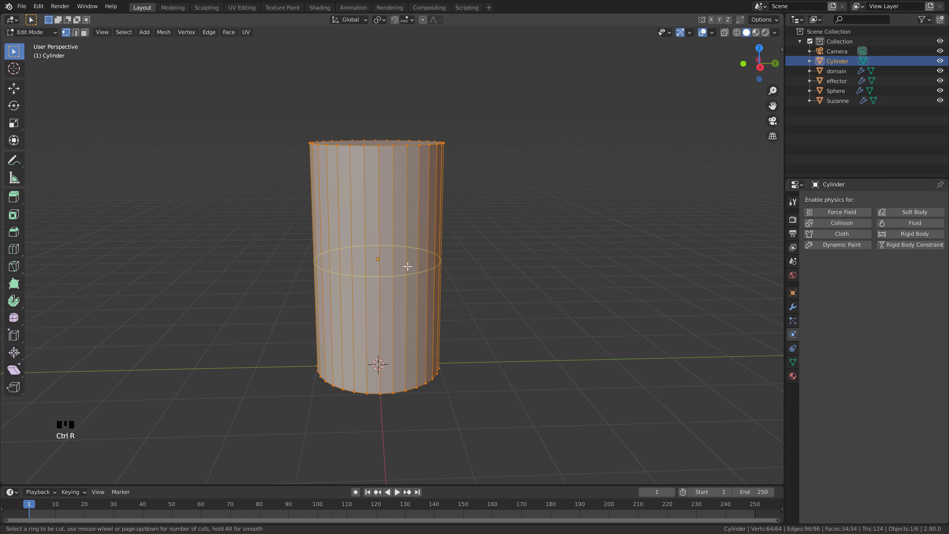
{"action": "left_click", "coordinate": [409, 264]}
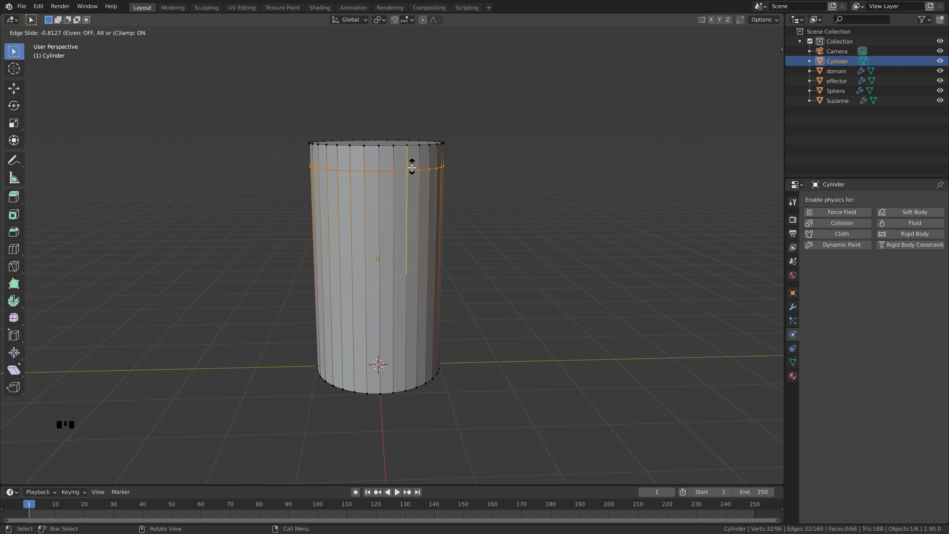
{"action": "left_click", "coordinate": [414, 153]}
{"action": "key", "text": "ctrl+r"}
{"action": "left_click", "coordinate": [415, 240]}
{"action": "left_click", "coordinate": [431, 334]}
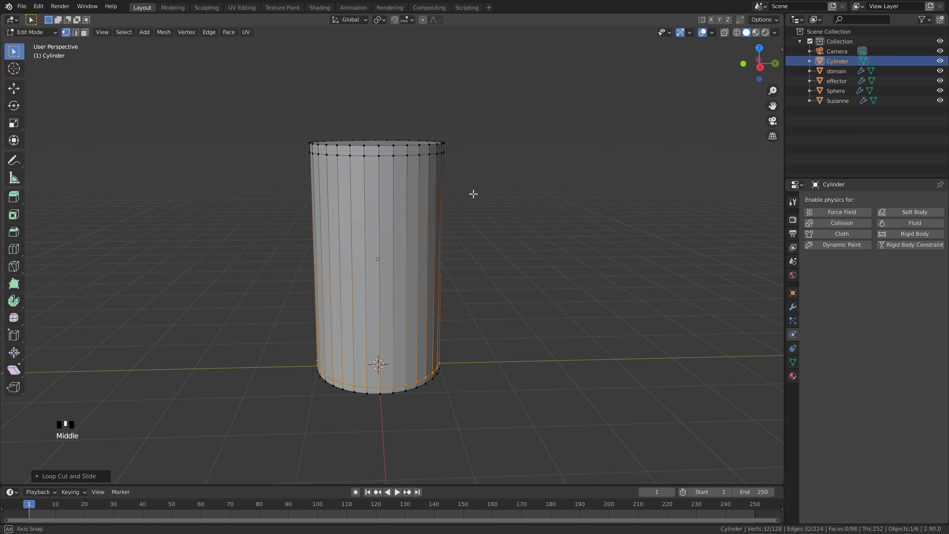
Step: Inset the cylinder's top face three times in succession, ending in a small ring at its centre
{"action": "middle_click_drag", "start_coordinate": [475, 193], "coordinate": [478, 230]}
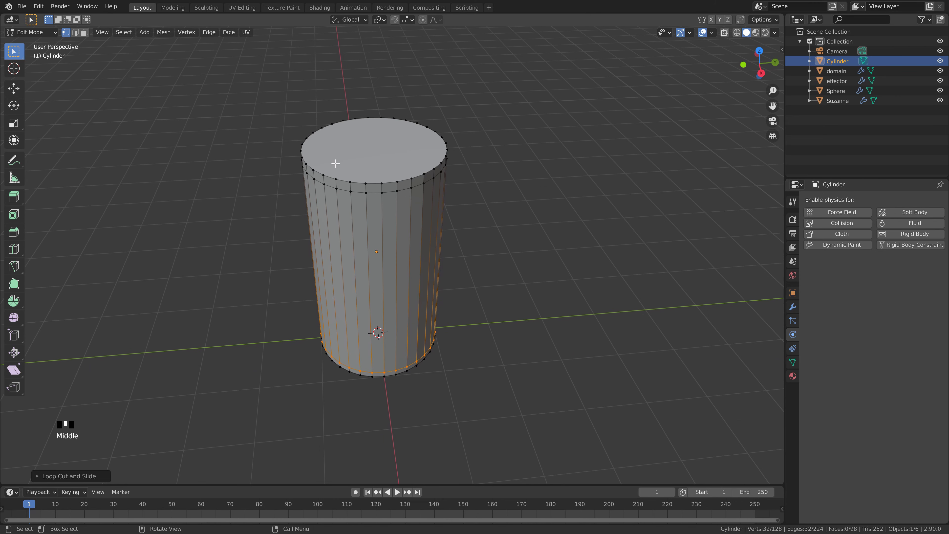
{"action": "left_click", "coordinate": [403, 181], "text": "alt"}
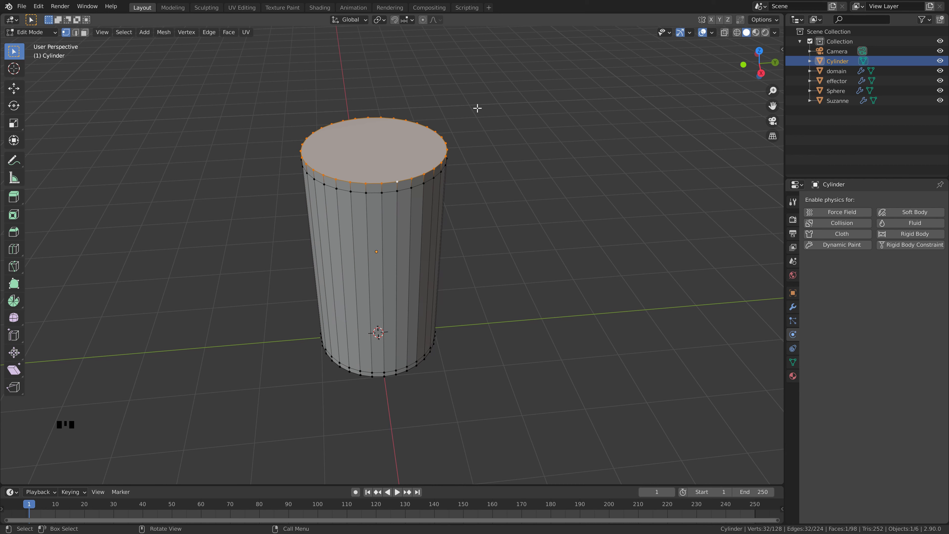
{"action": "key", "text": "i"}
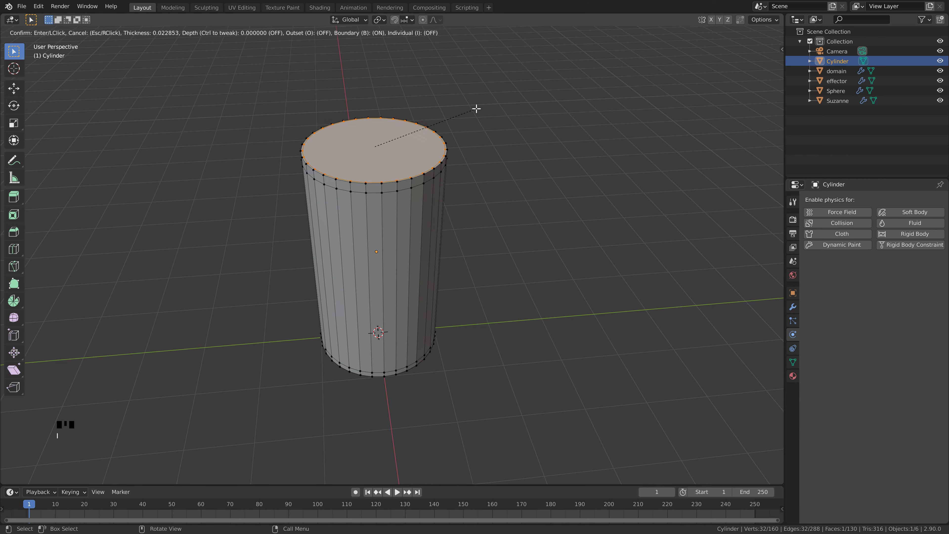
{"action": "left_click", "coordinate": [468, 113]}
{"action": "key", "text": "i"}
{"action": "left_click", "coordinate": [457, 117]}
{"action": "key", "text": "i"}
{"action": "left_click", "coordinate": [439, 127]}
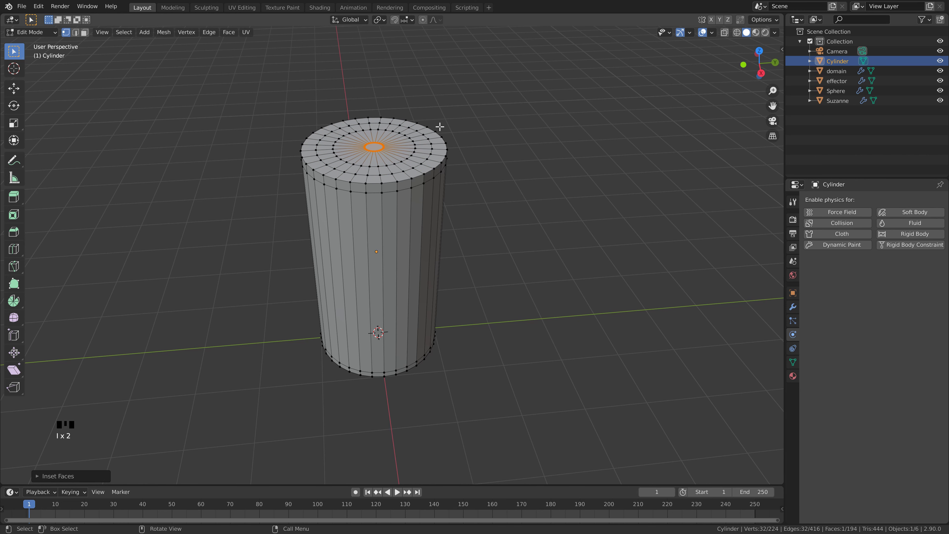
Step: Inset the cylinder's bottom face three times, forming concentric rings toward its centre
{"action": "middle_click_drag", "start_coordinate": [446, 406], "coordinate": [437, 288]}
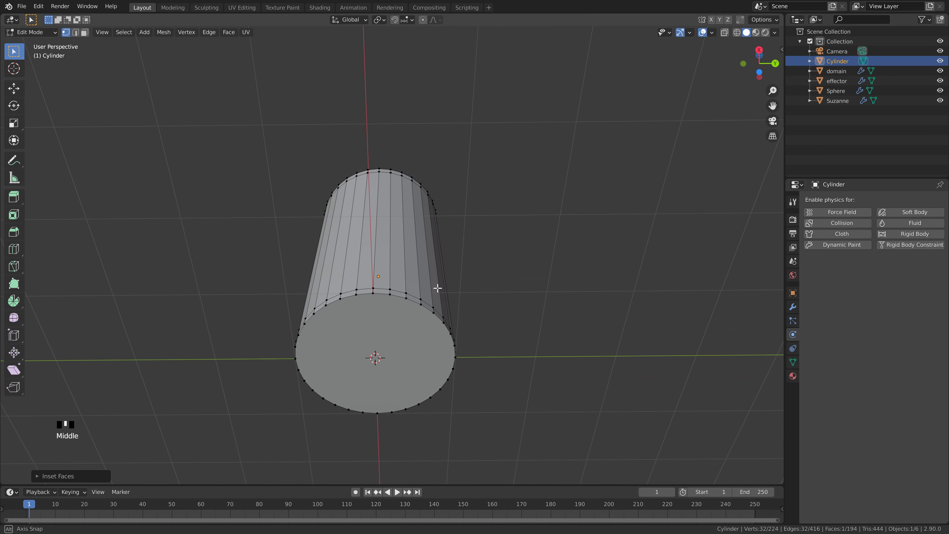
{"action": "left_click", "coordinate": [394, 296], "text": "alt"}
{"action": "key", "text": "i"}
{"action": "left_click", "coordinate": [483, 263]}
{"action": "key", "text": "i"}
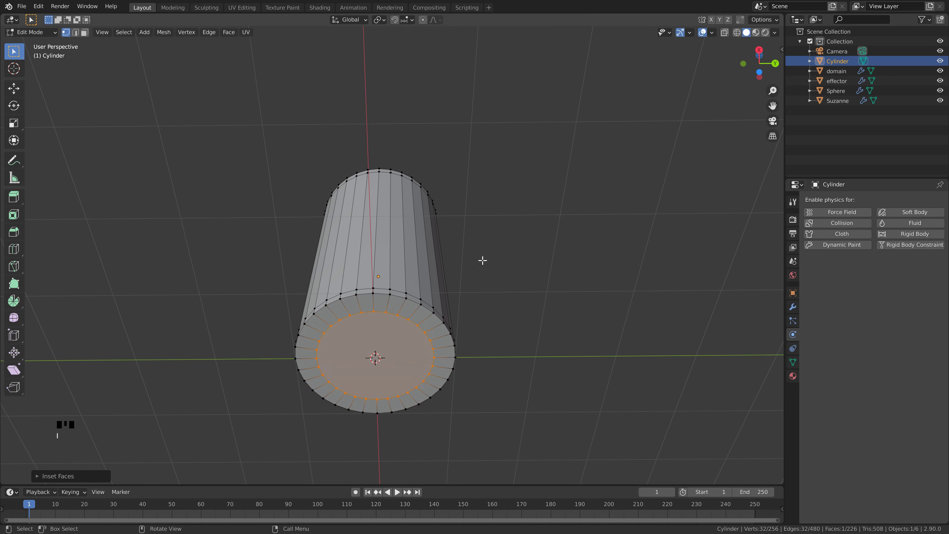
{"action": "left_click", "coordinate": [471, 270]}
{"action": "key", "text": "i"}
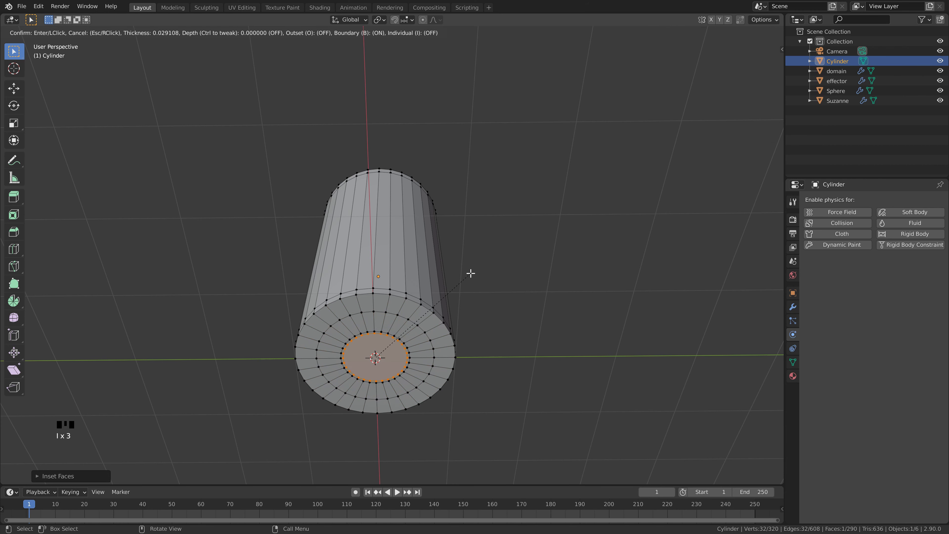
{"action": "left_click", "coordinate": [461, 286]}
Step: Delete the tall side faces across the cylinder's front half between the two loop cuts, leaving the rims in place
{"action": "middle_click_drag", "start_coordinate": [467, 259], "coordinate": [457, 329]}
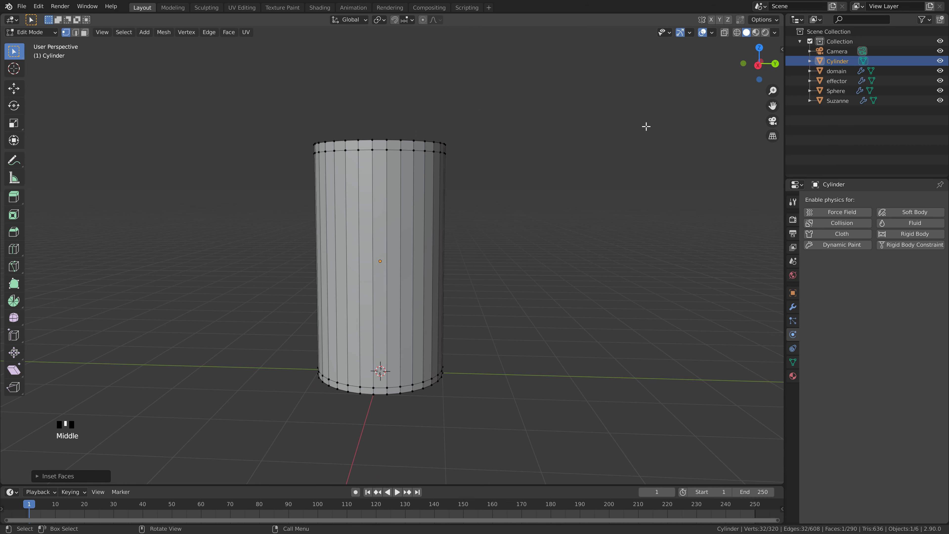
{"action": "key", "text": "3"}
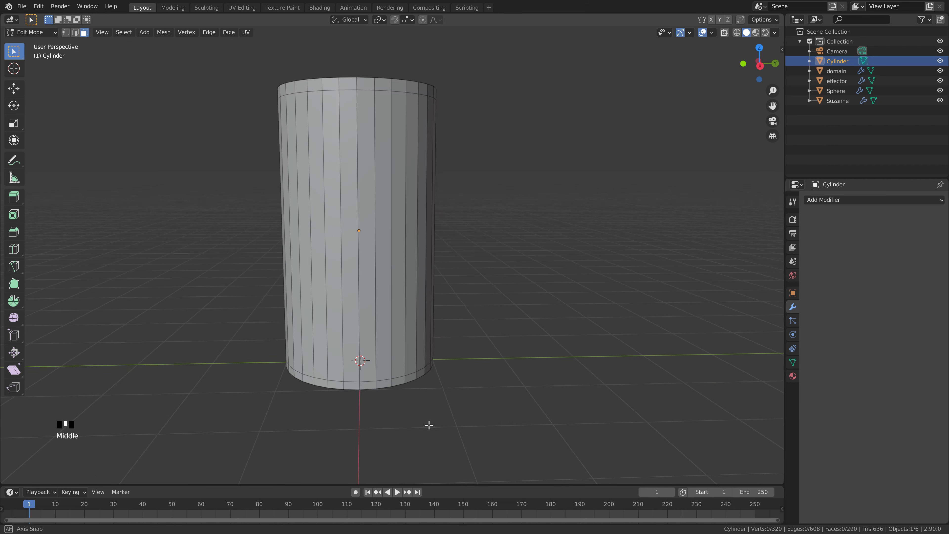
{"action": "middle_click_drag", "start_coordinate": [435, 446], "coordinate": [400, 391]}
{"action": "middle_click_drag", "start_coordinate": [430, 311], "coordinate": [367, 219]}
{"action": "left_click", "coordinate": [342, 206], "text": "shift"}
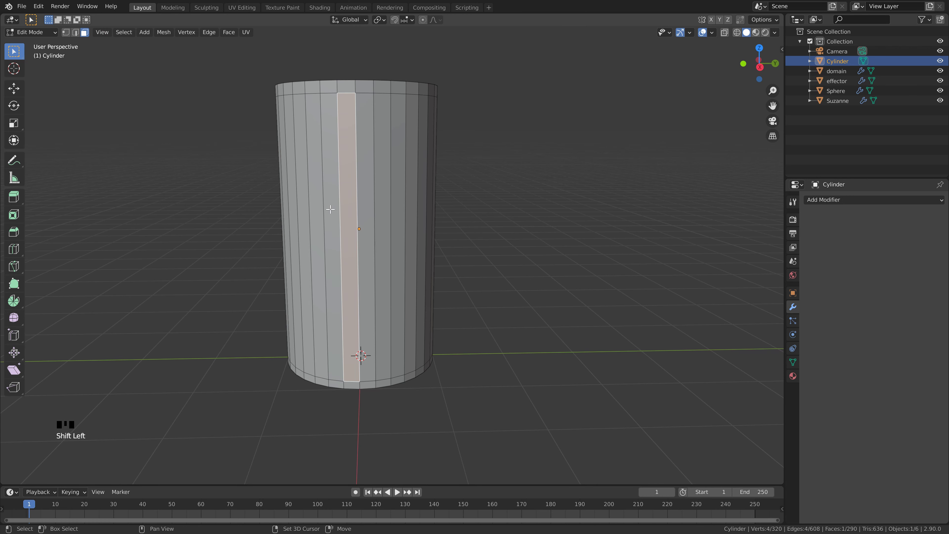
{"action": "left_click", "coordinate": [328, 208], "text": "shift"}
{"action": "left_click", "coordinate": [318, 211], "text": "shift"}
{"action": "left_click", "coordinate": [298, 213], "text": "shift"}
{"action": "left_click", "coordinate": [289, 212], "text": "shift"}
{"action": "left_click", "coordinate": [280, 212], "text": "shift"}
{"action": "left_click", "coordinate": [365, 209], "text": "shift"}
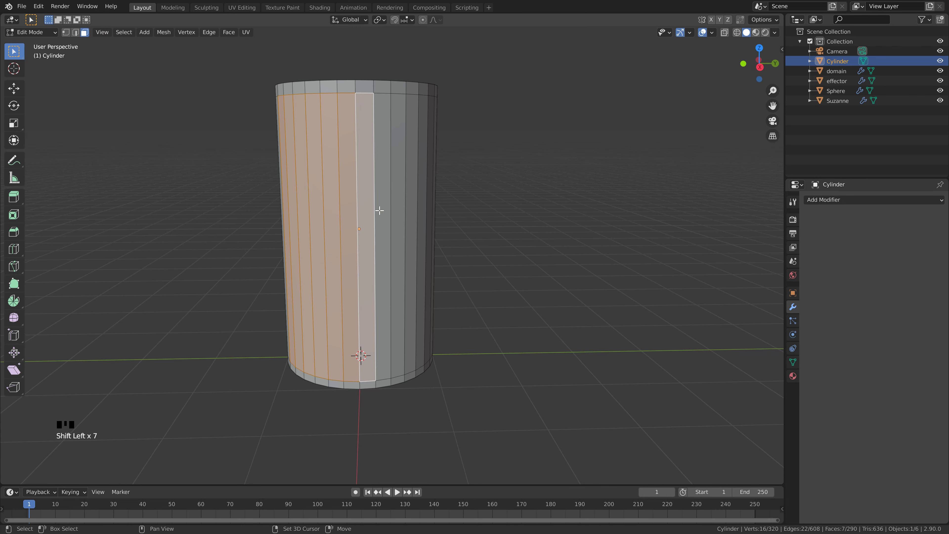
{"action": "left_click", "coordinate": [382, 204], "text": "shift"}
{"action": "left_click", "coordinate": [399, 199], "text": "shift"}
{"action": "left_click", "coordinate": [422, 194], "text": "shift"}
{"action": "left_click", "coordinate": [430, 193], "text": "shift"}
{"action": "key", "text": "x"}
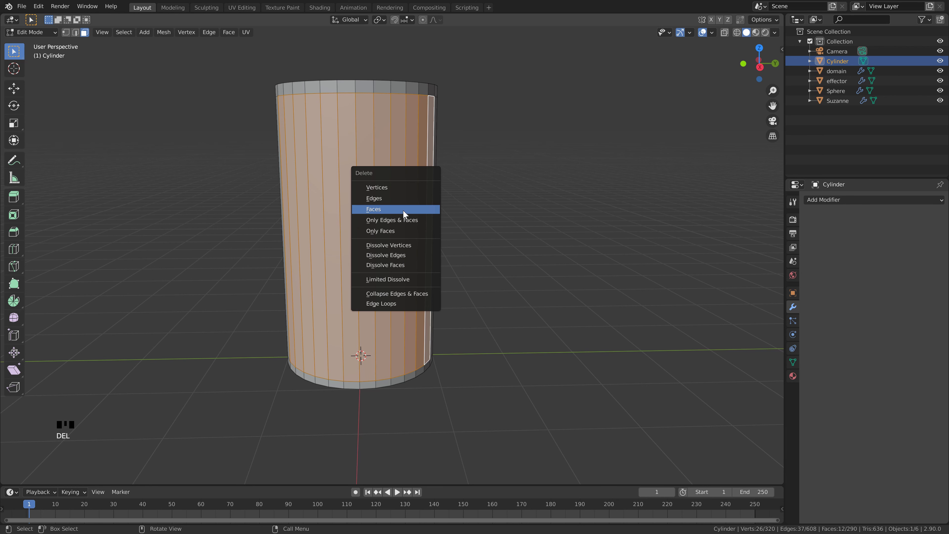
{"action": "left_click", "coordinate": [403, 211]}
{"action": "scroll", "coordinate": [411, 248], "scroll_direction": "up", "scroll_amount": 1}
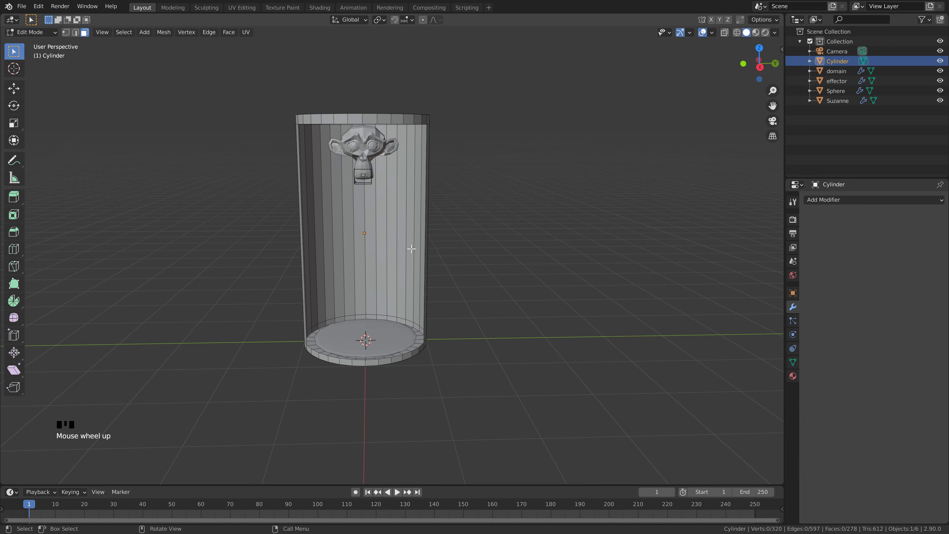
Step: Return to Object Mode and shade the opened cylinder smooth
{"action": "key", "text": "Tab"}
{"action": "scroll", "coordinate": [397, 122], "scroll_direction": "up", "scroll_amount": 2}
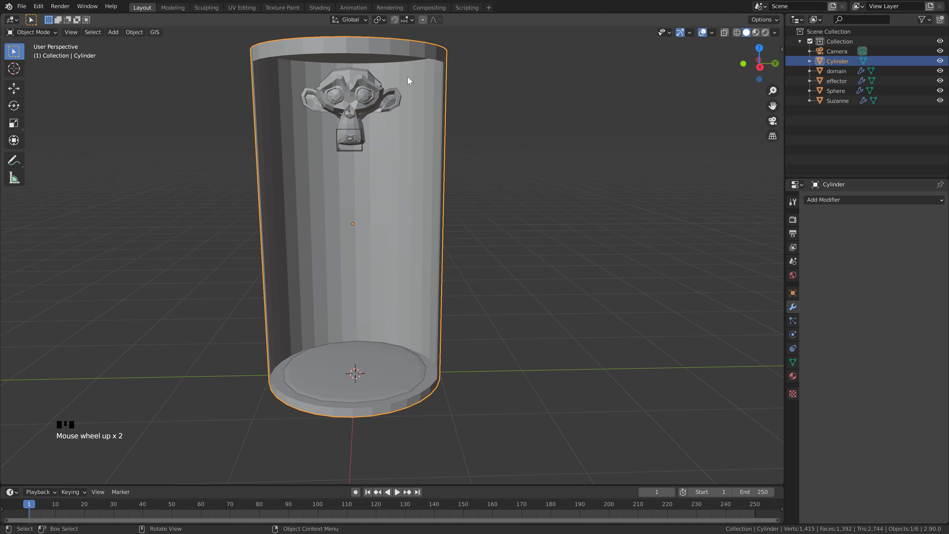
{"action": "scroll", "coordinate": [408, 80], "scroll_direction": "down", "scroll_amount": 1}
{"action": "right_click", "coordinate": [414, 89]}
{"action": "left_click", "coordinate": [417, 89]}
{"action": "middle_click_drag", "start_coordinate": [710, 285], "coordinate": [733, 296]}
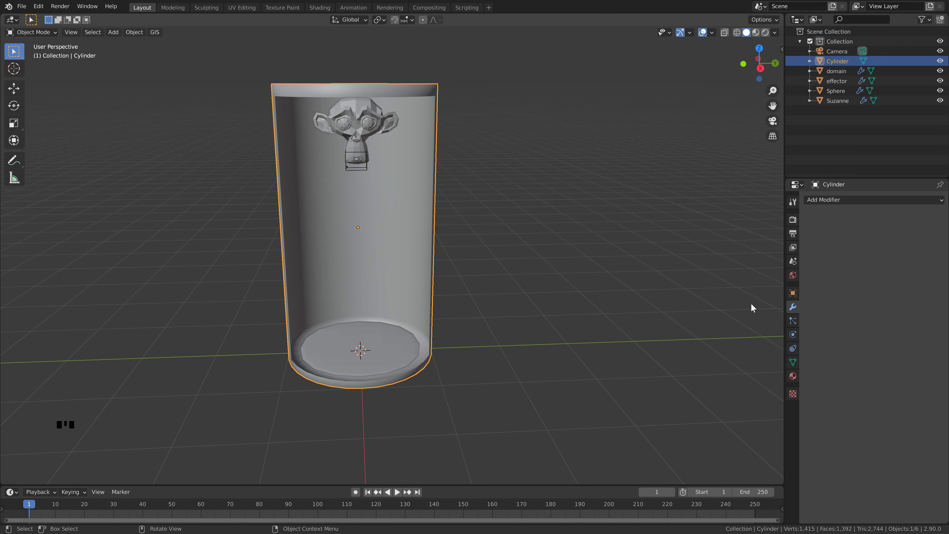
Step: Add a Subdivision Surface modifier to the cylinder with viewport and render levels of 3
{"action": "left_click", "coordinate": [851, 201]}
{"action": "left_click", "coordinate": [759, 361]}
{"action": "left_click", "coordinate": [930, 243]}
{"action": "left_click", "coordinate": [929, 243]}
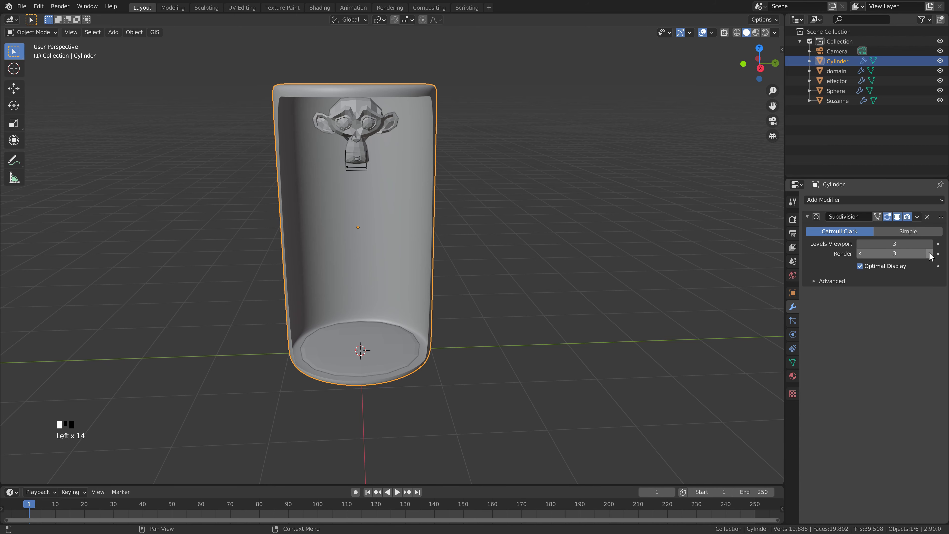
{"action": "scroll", "coordinate": [403, 352], "scroll_direction": "down", "scroll_amount": 1}
{"action": "middle_click_drag", "start_coordinate": [518, 287], "coordinate": [512, 274]}
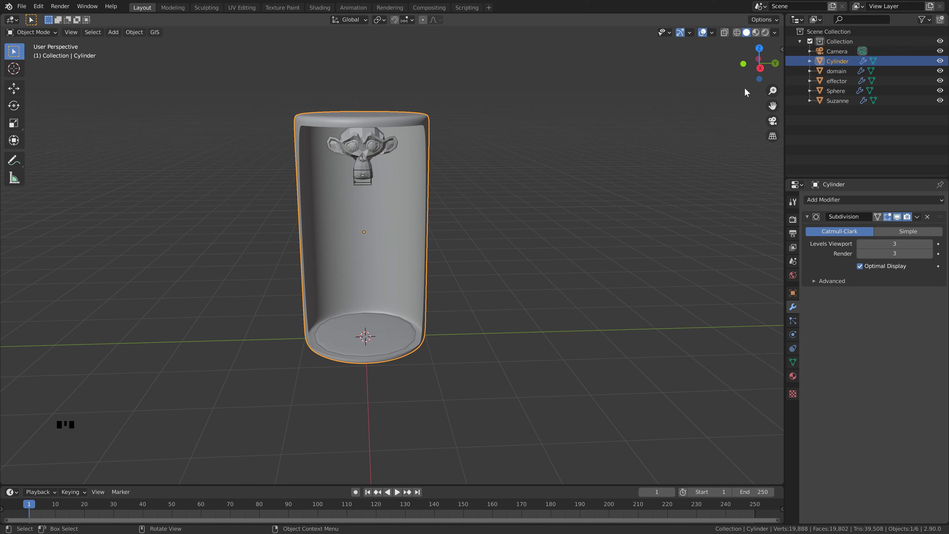
Step: Show the viewport and render restriction toggles in the Outliner, and hide and disable the effector in the viewport
{"action": "left_click", "coordinate": [924, 19]}
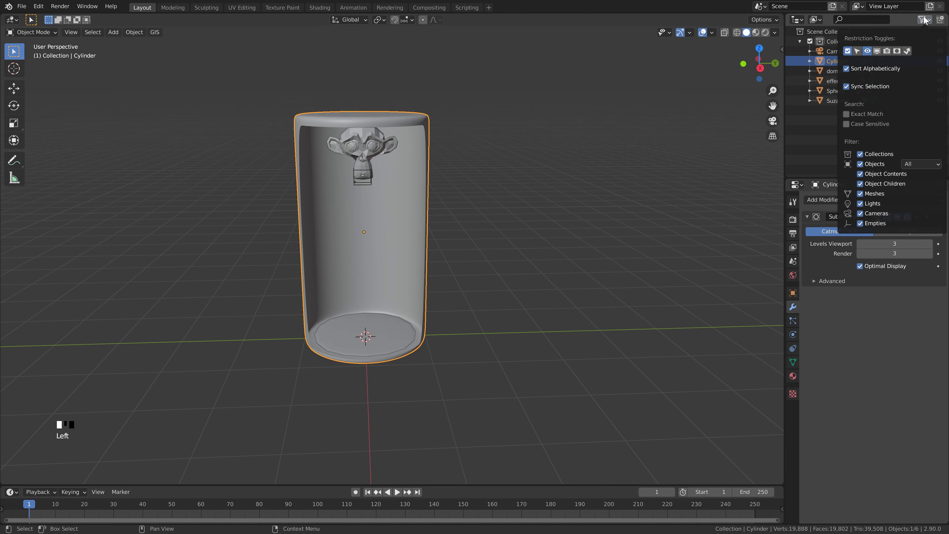
{"action": "left_click", "coordinate": [877, 51]}
{"action": "left_click", "coordinate": [920, 81]}
{"action": "left_click", "coordinate": [930, 81]}
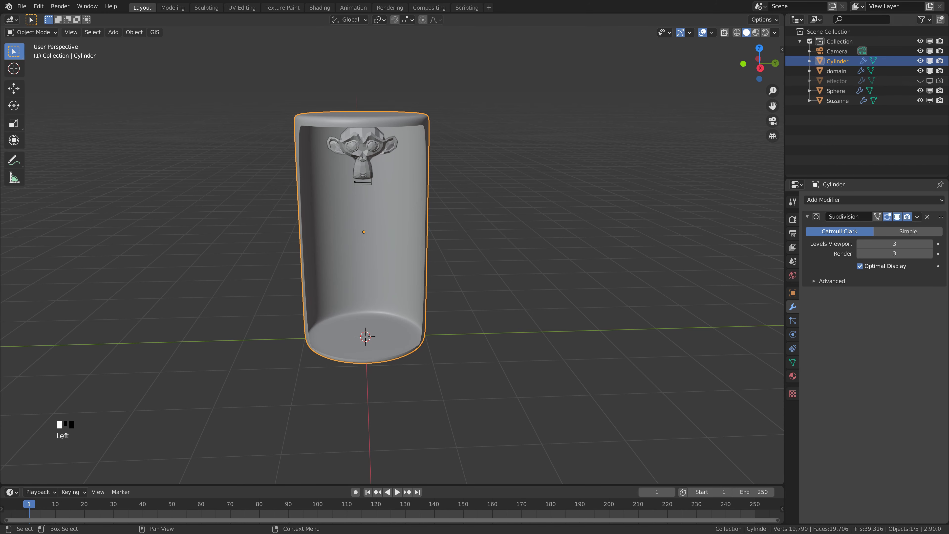
Step: Add a cube mesh at the cylinder's base and scale it to 0.1 along the Z axis
{"action": "left_click", "coordinate": [438, 368]}
{"action": "key", "text": "shift+a"}
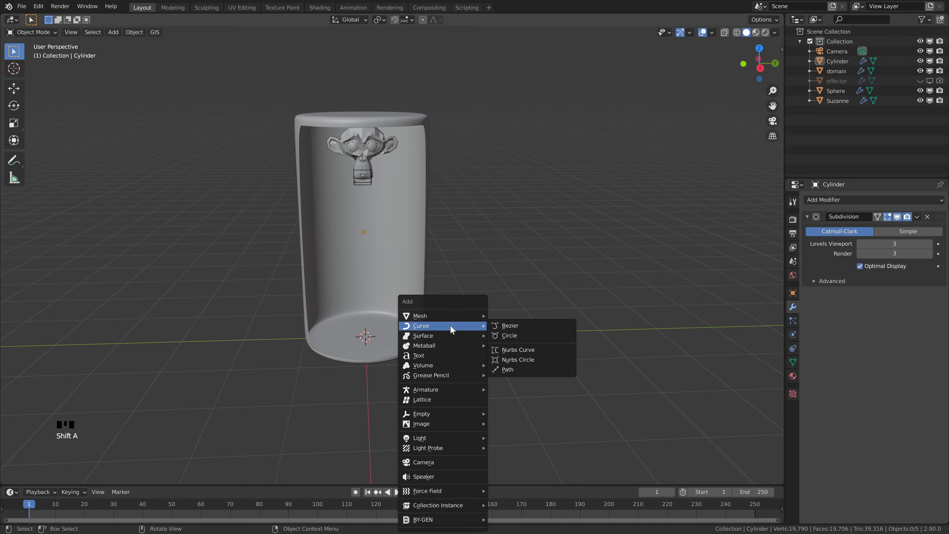
{"action": "mouse_move", "coordinate": [452, 317]}
{"action": "left_click", "coordinate": [512, 327]}
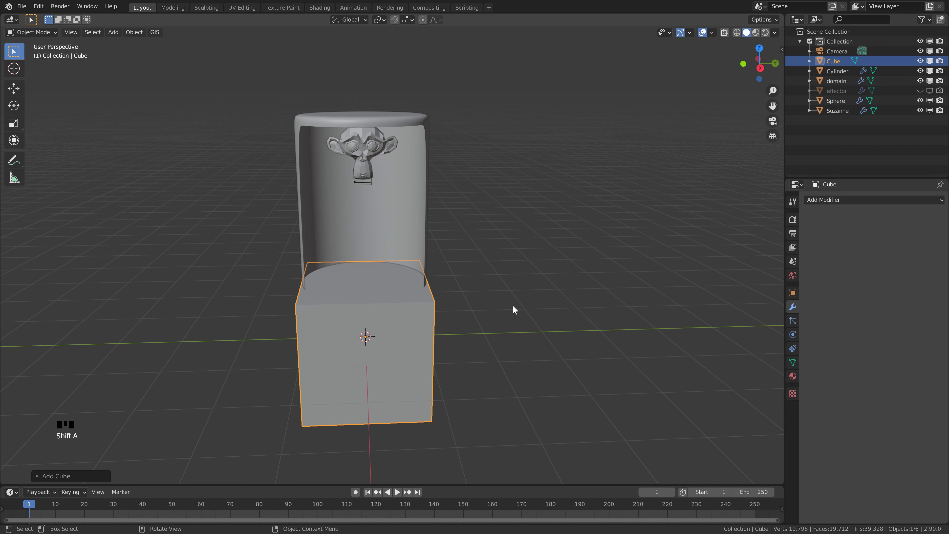
{"action": "key", "text": "s"}
{"action": "type", "text": "z"}
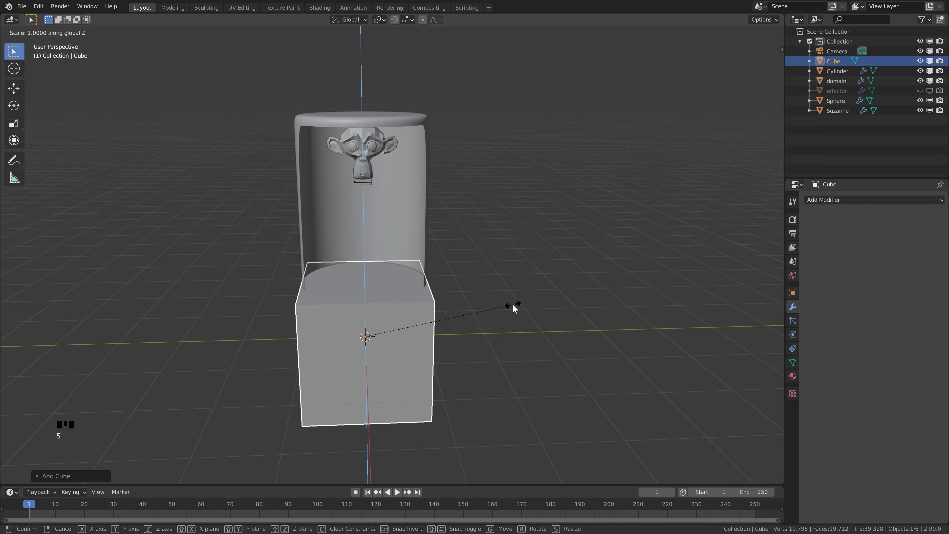
{"action": "type", "text": "0.1"}
{"action": "key", "text": "Return"}
Step: Lower the flattened cube about 0.05 m and enlarge it to about three times its size along X and Y only
{"action": "key", "text": "g"}
{"action": "key", "text": "z"}
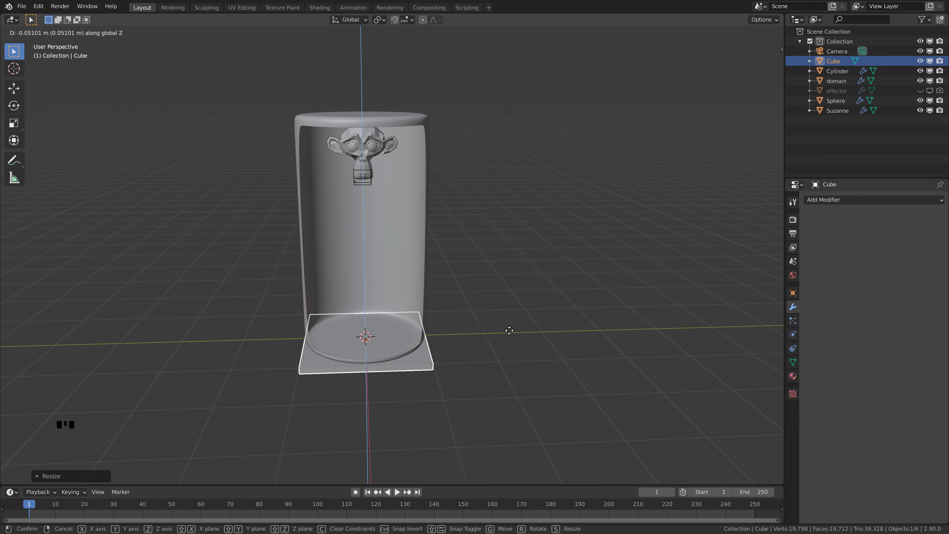
{"action": "left_click", "coordinate": [509, 331]}
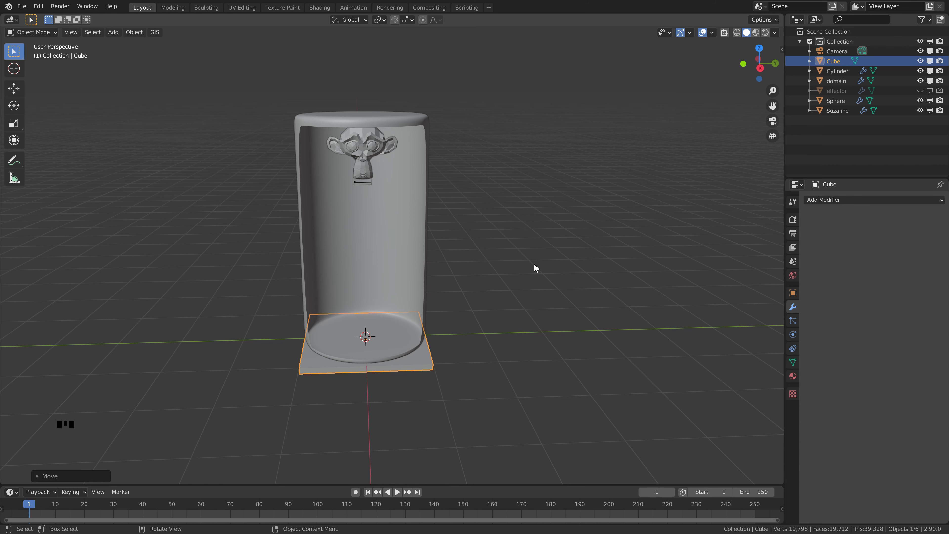
{"action": "key", "text": "s"}
{"action": "key", "text": "shift+z"}
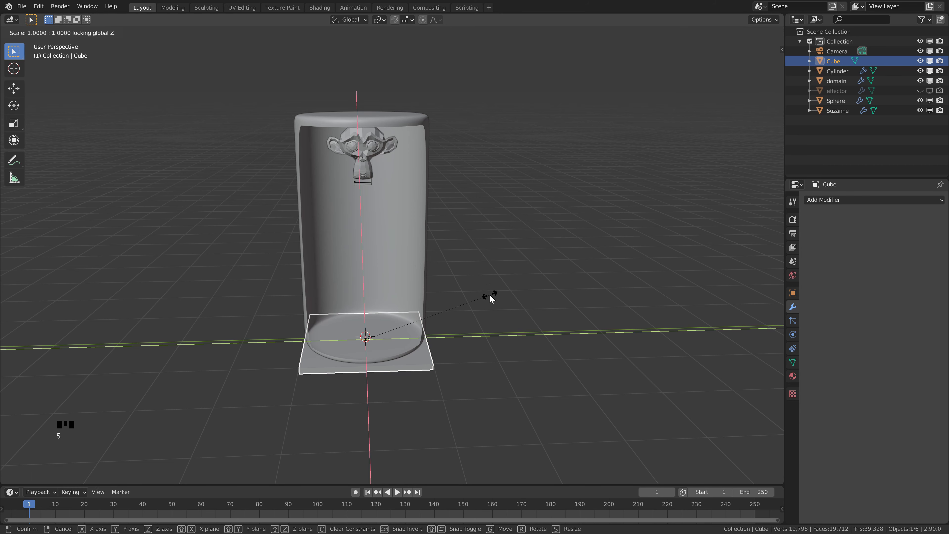
{"action": "type", "text": "5"}
{"action": "key", "text": "Return"}
{"action": "scroll", "coordinate": [459, 363], "scroll_direction": "down", "scroll_amount": 3}
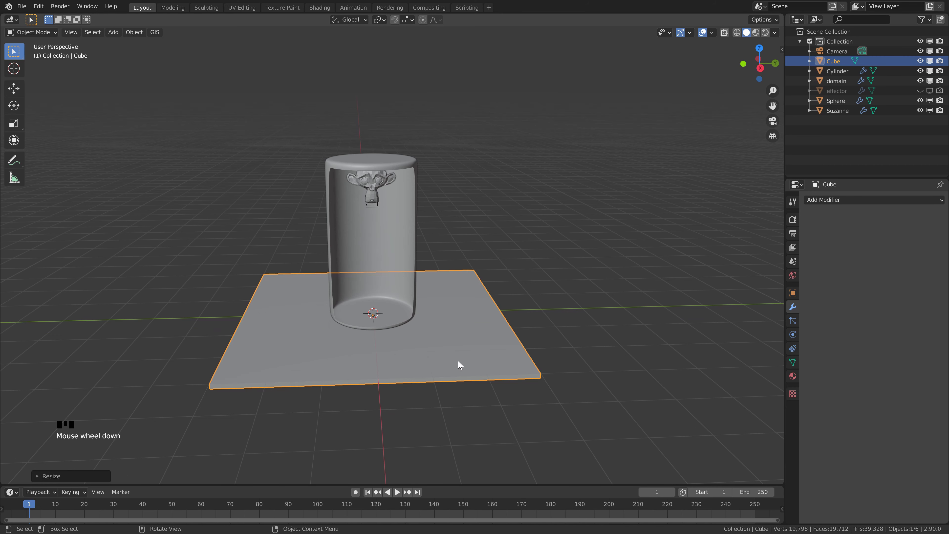
Step: Add two edge loops to the slab, one slid close to each of its opposite side edges along Y
{"action": "key", "text": "Tab"}
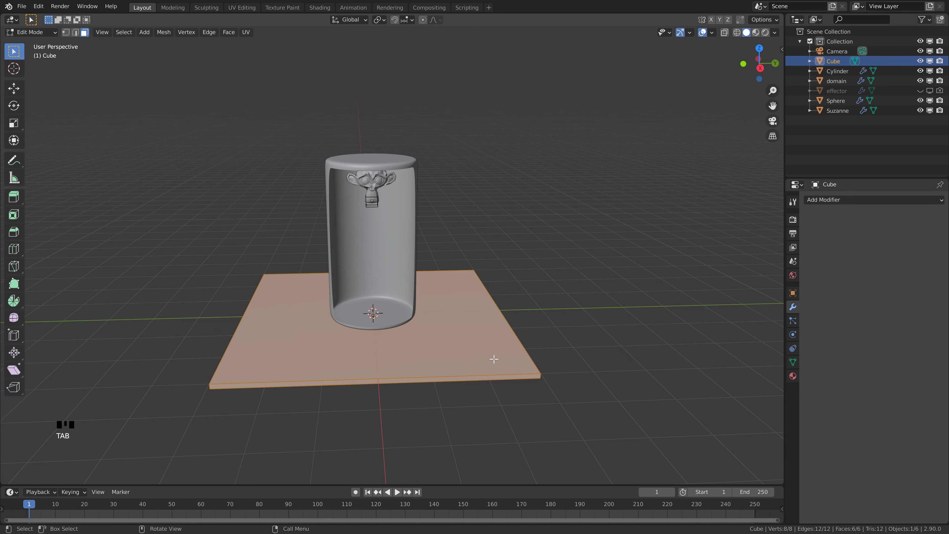
{"action": "key", "text": "ctrl+r"}
{"action": "left_click", "coordinate": [379, 377]}
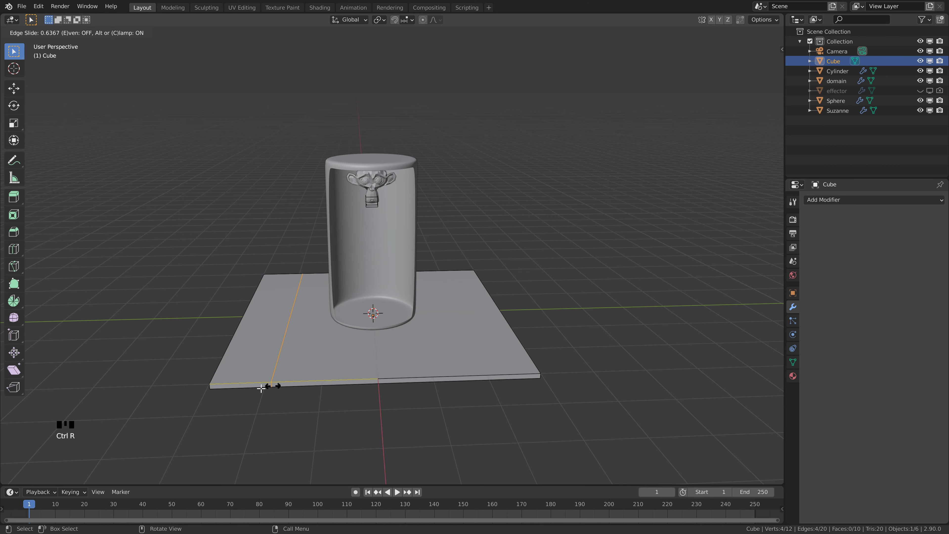
{"action": "left_click", "coordinate": [219, 394]}
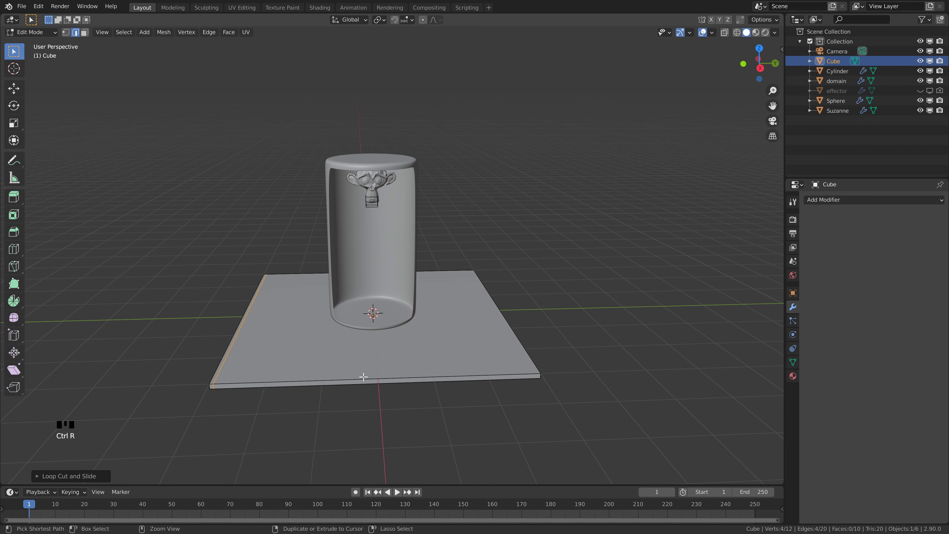
{"action": "key", "text": "ctrl+r"}
{"action": "left_click", "coordinate": [362, 379]}
{"action": "left_click", "coordinate": [517, 358]}
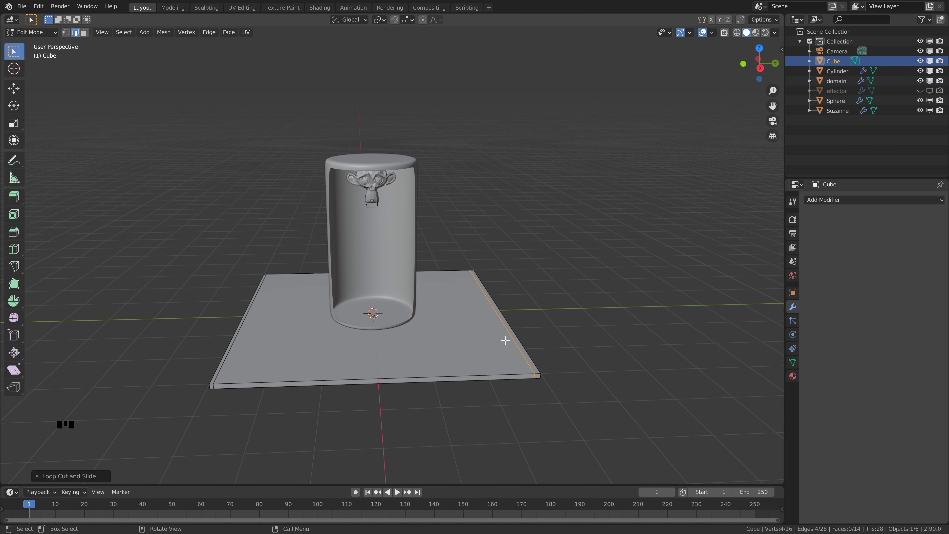
Step: Add edge loops close to the slab's back and front edges and through its thickness, and return to Object Mode
{"action": "key", "text": "ctrl+r"}
{"action": "left_click", "coordinate": [500, 313]}
{"action": "left_click", "coordinate": [485, 267]}
{"action": "key", "text": "ctrl+r"}
{"action": "left_click", "coordinate": [494, 311]}
{"action": "left_click", "coordinate": [521, 372]}
{"action": "key", "text": "ctrl+r"}
{"action": "left_click", "coordinate": [525, 377]}
{"action": "left_click", "coordinate": [534, 376]}
{"action": "key", "text": "Tab"}
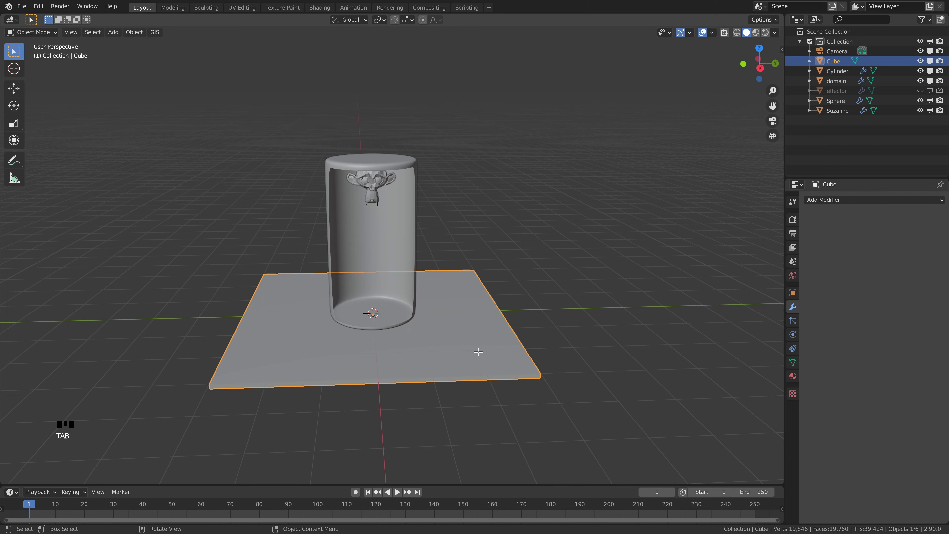
Step: Add a Subdivision Surface modifier with two viewport levels to the floor slab and shade it smooth
{"action": "scroll", "coordinate": [432, 288], "scroll_direction": "up", "scroll_amount": 1}
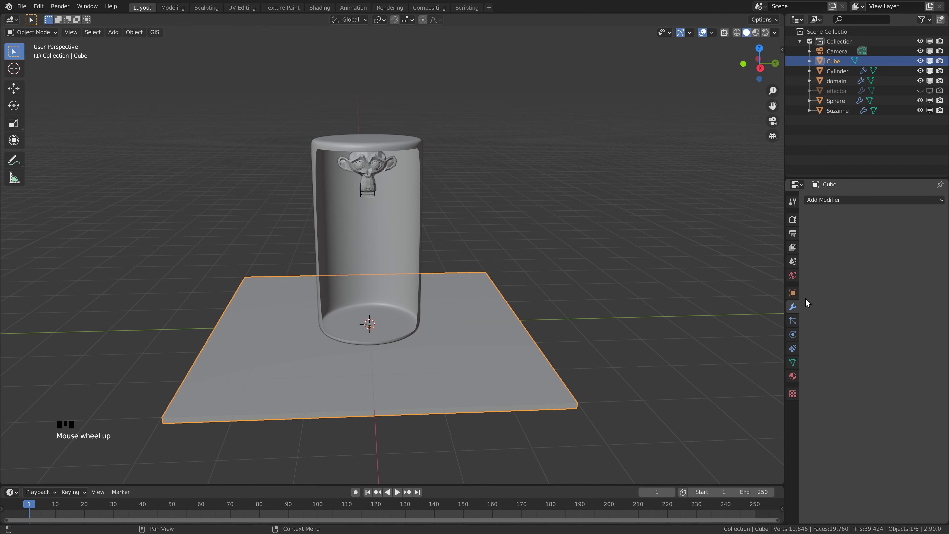
{"action": "left_click", "coordinate": [847, 200]}
{"action": "left_click", "coordinate": [758, 363]}
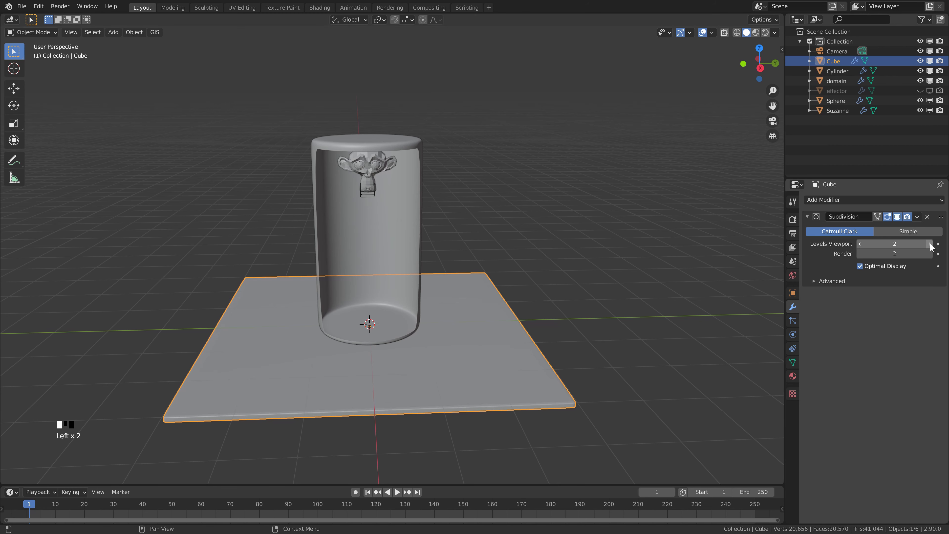
{"action": "right_click_drag", "start_coordinate": [540, 390], "coordinate": [547, 362]}
Step: Add a second cylinder mesh at the slab's centre and scale it up to about four times its size
{"action": "scroll", "coordinate": [429, 380], "scroll_direction": "down", "scroll_amount": 6}
{"action": "middle_click_drag", "start_coordinate": [520, 275], "coordinate": [519, 248]}
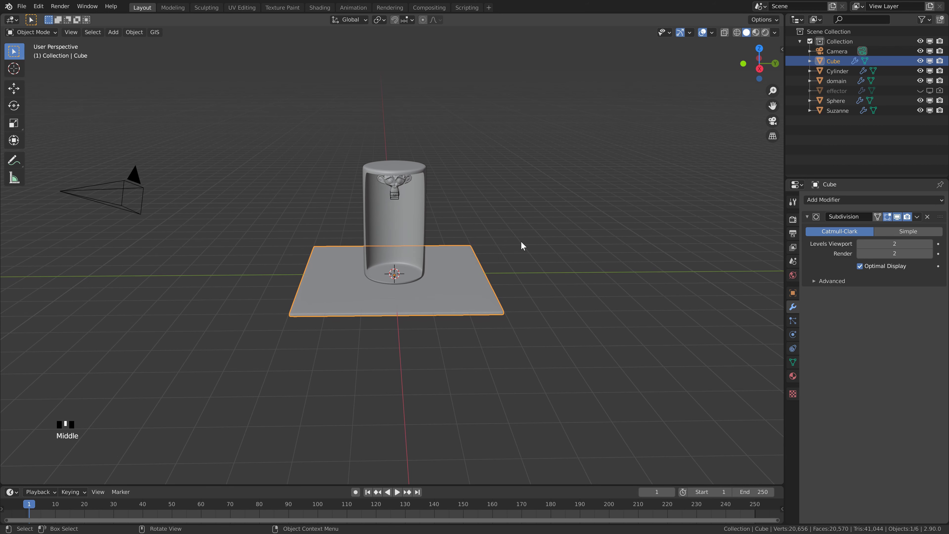
{"action": "scroll", "coordinate": [510, 255], "scroll_direction": "down", "scroll_amount": 2}
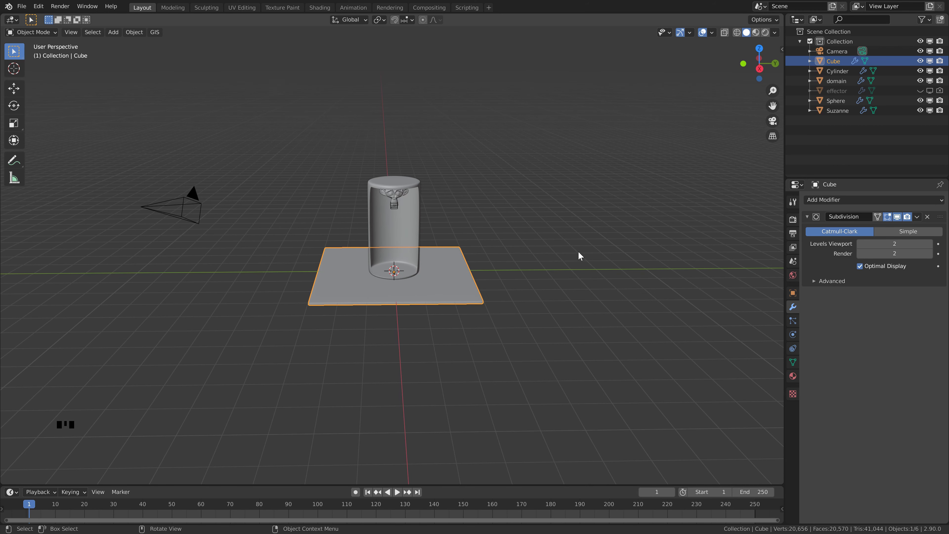
{"action": "left_click", "coordinate": [520, 250]}
{"action": "key", "text": "shift+a"}
{"action": "mouse_move", "coordinate": [515, 252]}
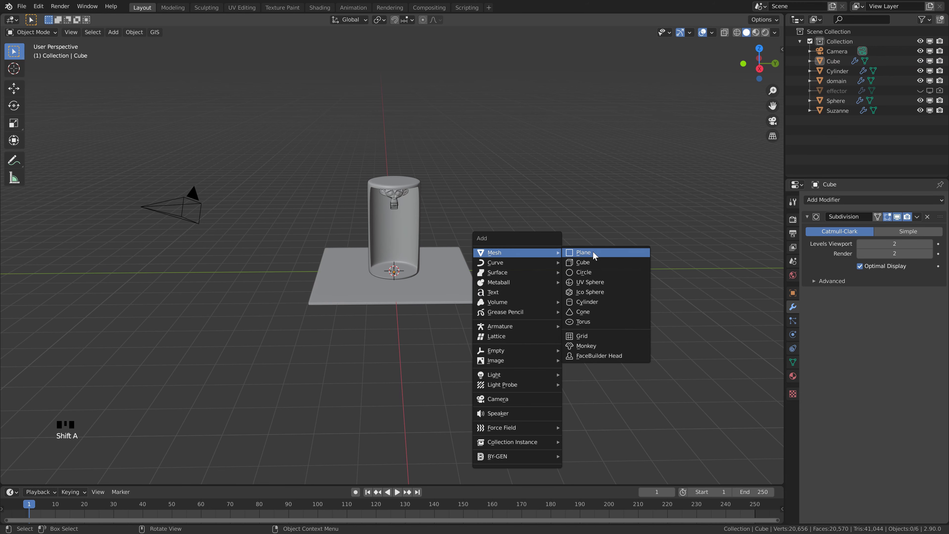
{"action": "left_click", "coordinate": [594, 302]}
{"action": "scroll", "coordinate": [505, 291], "scroll_direction": "down", "scroll_amount": 1}
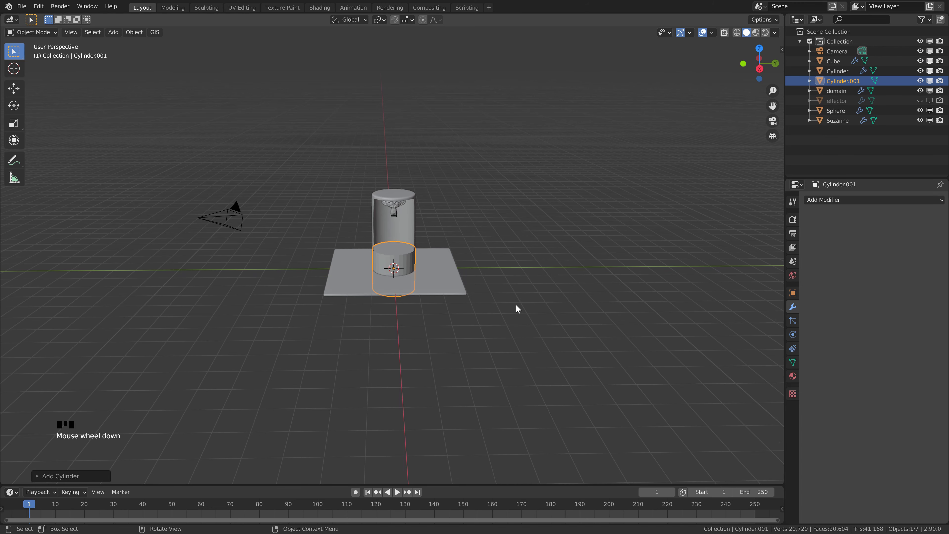
{"action": "key", "text": "s"}
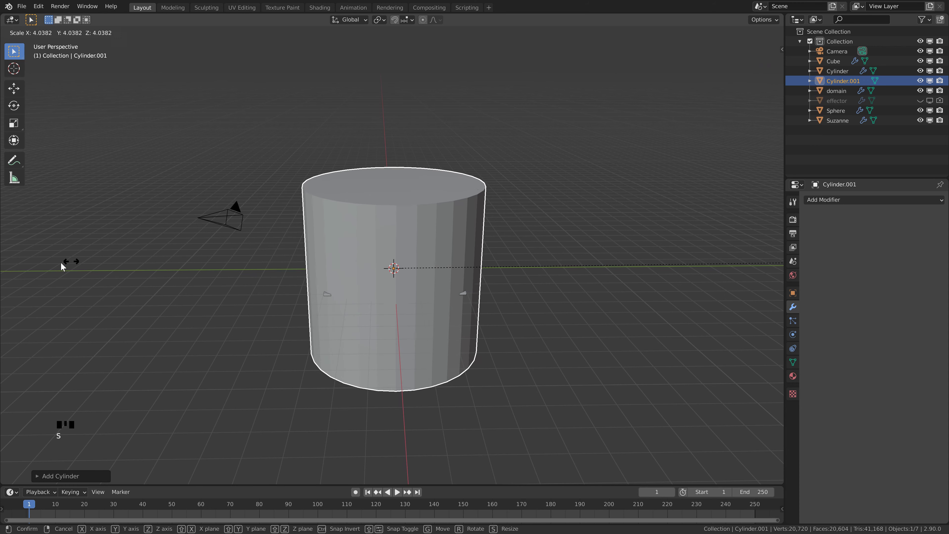
{"action": "left_click", "coordinate": [48, 266]}
Step: Raise the large cylinder and widen it along X and Y only so it surrounds the whole scene
{"action": "key", "text": "g"}
{"action": "left_click", "coordinate": [343, 187]}
{"action": "key", "text": "s"}
{"action": "key", "text": "shift+z"}
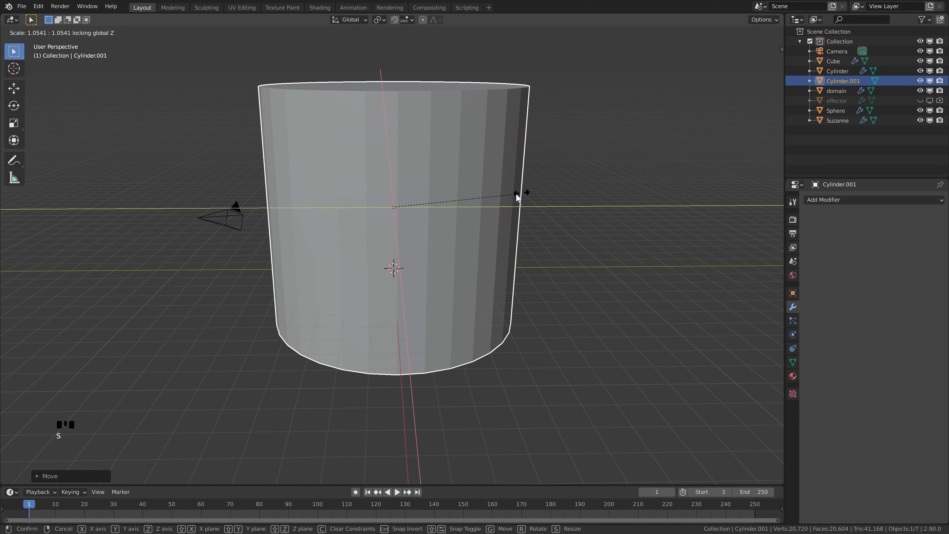
{"action": "left_click", "coordinate": [490, 228]}
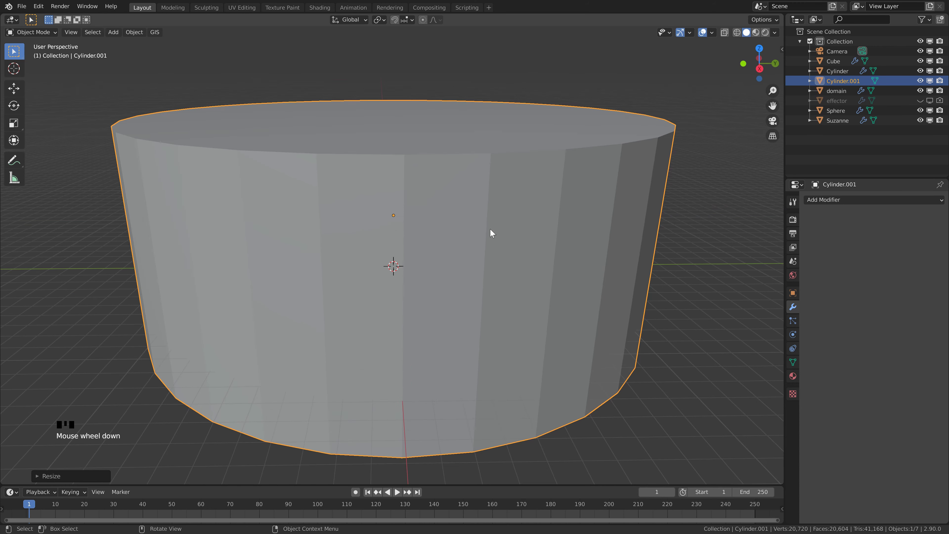
Step: Put the large cylinder into Edit Mode with face selection and turn on X-ray display
{"action": "scroll", "coordinate": [491, 228], "scroll_direction": "down", "scroll_amount": 2}
{"action": "scroll", "coordinate": [454, 270], "scroll_direction": "up", "scroll_amount": 2}
{"action": "key", "text": "Tab"}
{"action": "middle_click_drag", "start_coordinate": [439, 263], "coordinate": [583, 167]}
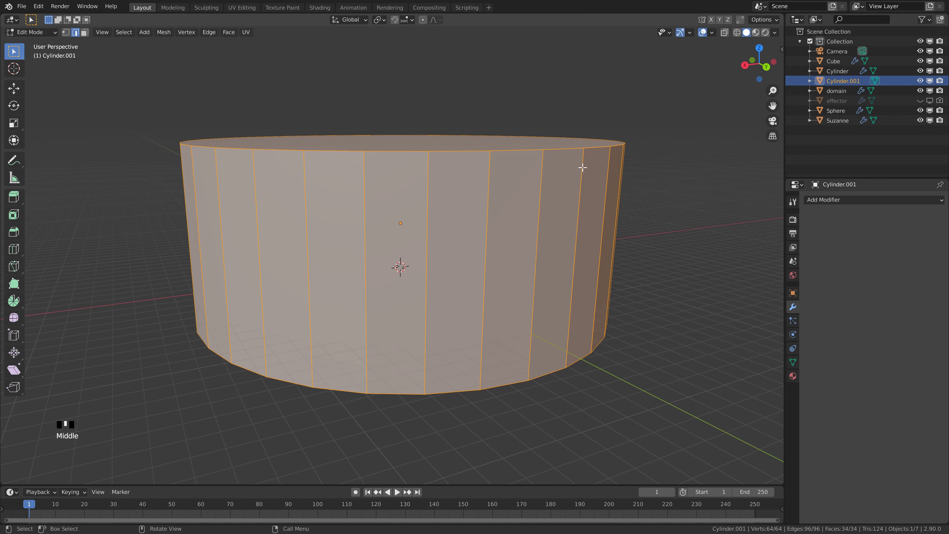
{"action": "left_click", "coordinate": [85, 33]}
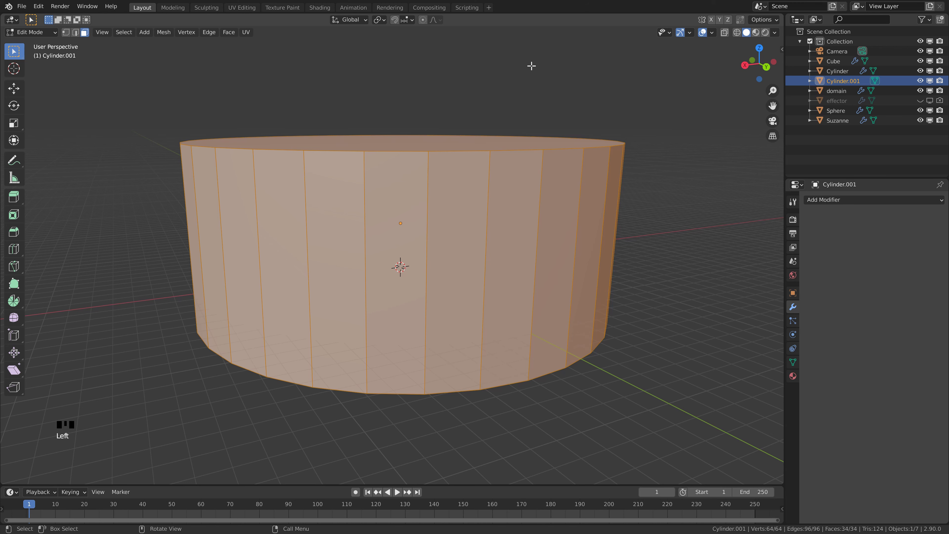
{"action": "left_click", "coordinate": [725, 32]}
{"action": "middle_click_drag", "start_coordinate": [625, 165], "coordinate": [739, 162]}
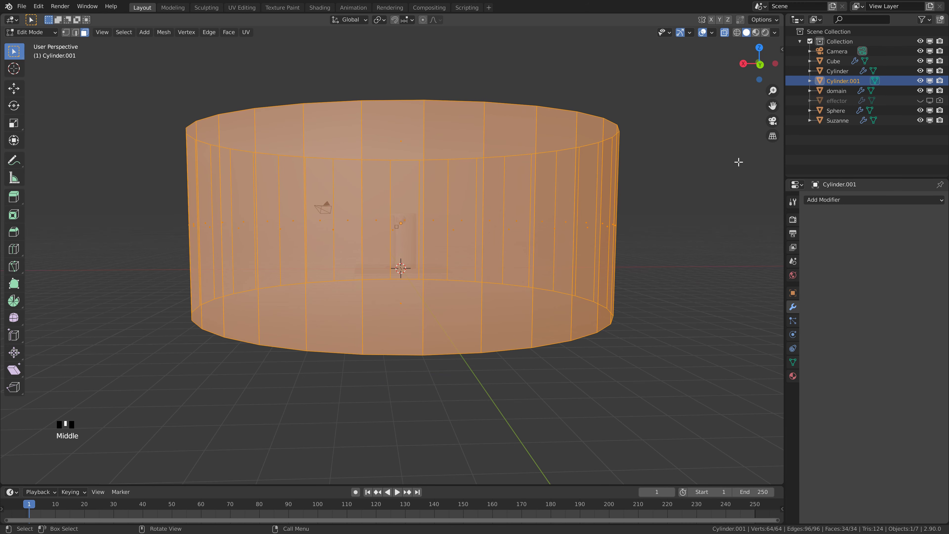
Step: Delete the wall faces on the large cylinder's +X half, keeping its top and bottom caps, and leave Edit Mode
{"action": "left_click", "coordinate": [696, 190]}
{"action": "left_click_drag", "start_coordinate": [148, 208], "coordinate": [386, 247]}
{"action": "scroll", "coordinate": [407, 259], "scroll_direction": "up", "scroll_amount": 1}
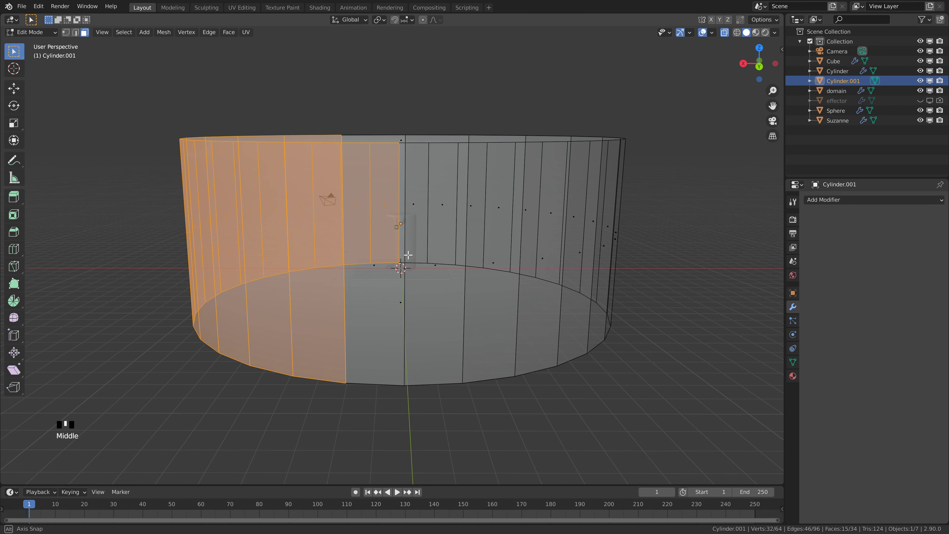
{"action": "left_click", "coordinate": [375, 268], "text": "shift"}
{"action": "key", "text": "x"}
{"action": "left_click", "coordinate": [374, 267]}
{"action": "middle_click_drag", "start_coordinate": [254, 255], "coordinate": [501, 220]}
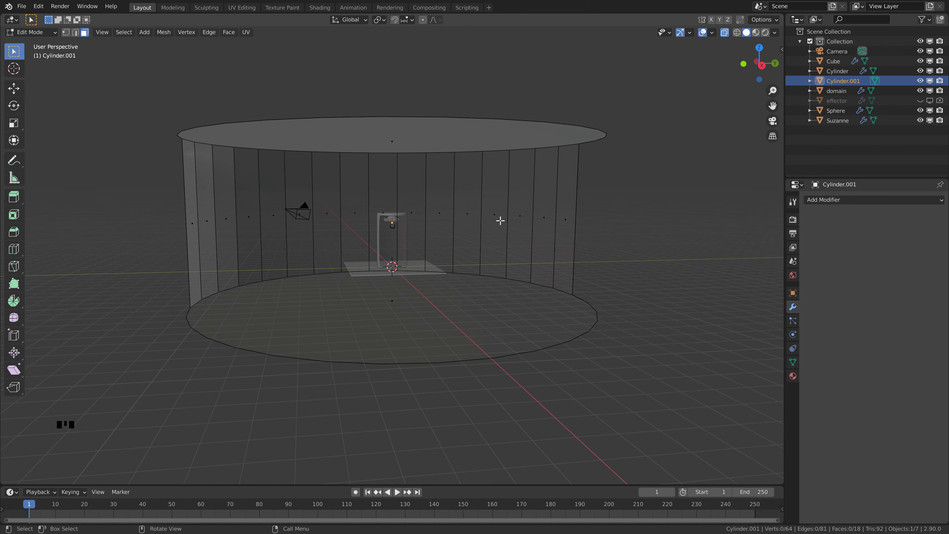
{"action": "key", "text": "Tab"}
Step: Raise the half-open cylinder along Z so its floor meets the slab, and turn off X-ray display
{"action": "scroll", "coordinate": [462, 183], "scroll_direction": "up", "scroll_amount": 2}
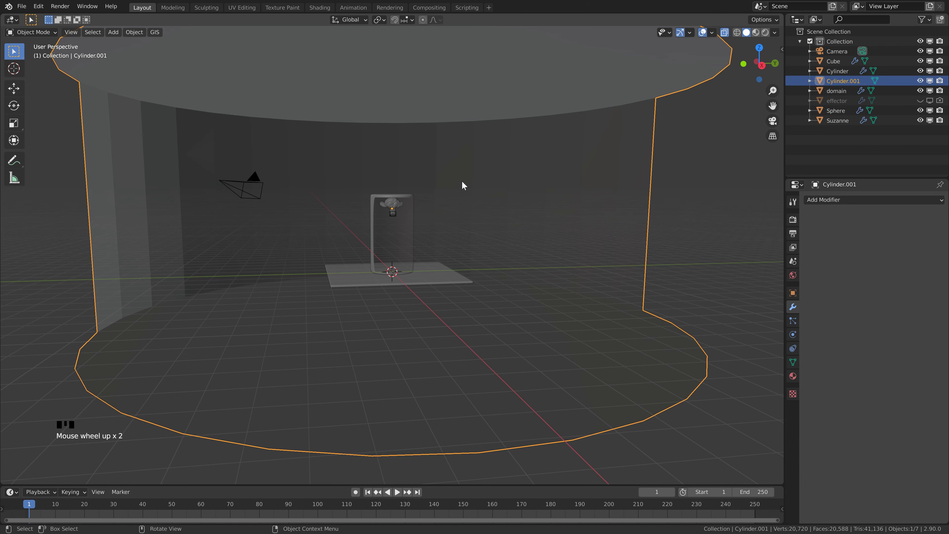
{"action": "key", "text": "g"}
{"action": "key", "text": "z"}
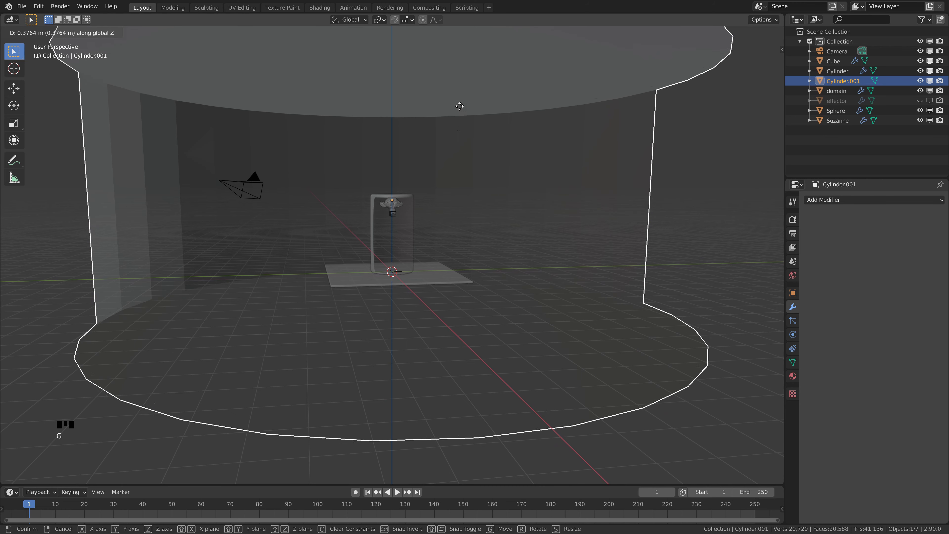
{"action": "left_click", "coordinate": [442, 199]}
{"action": "scroll", "coordinate": [467, 193], "scroll_direction": "up", "scroll_amount": 3}
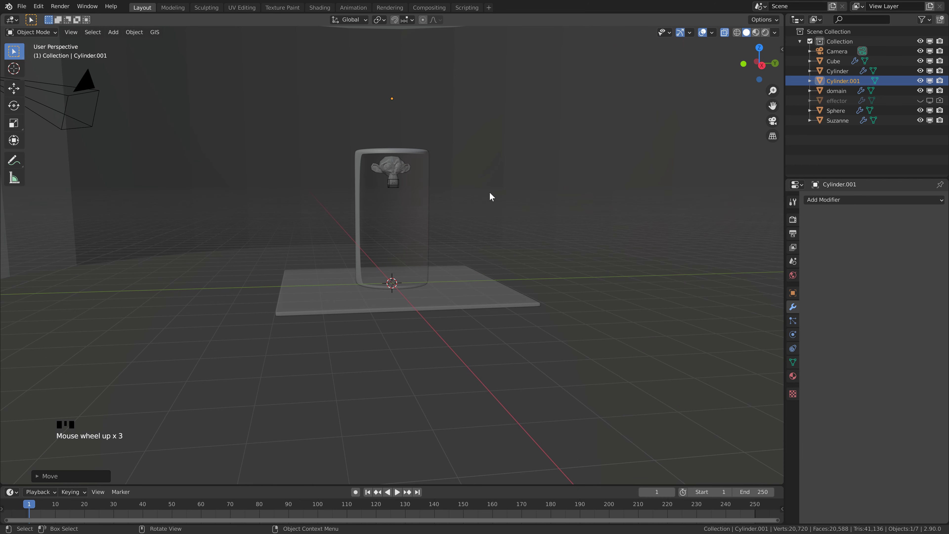
{"action": "scroll", "coordinate": [487, 198], "scroll_direction": "up", "scroll_amount": 3}
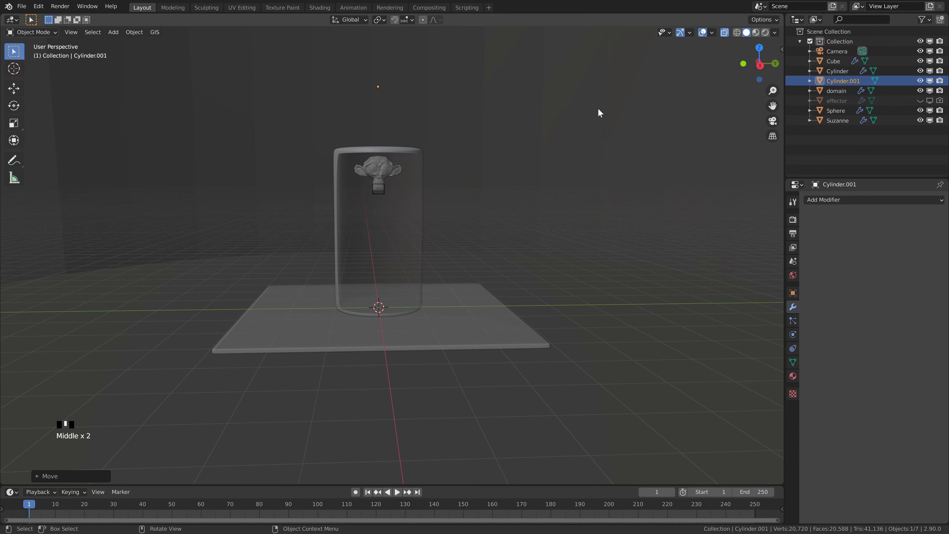
{"action": "left_click", "coordinate": [723, 34]}
{"action": "middle_click_drag", "start_coordinate": [525, 140], "coordinate": [526, 144]}
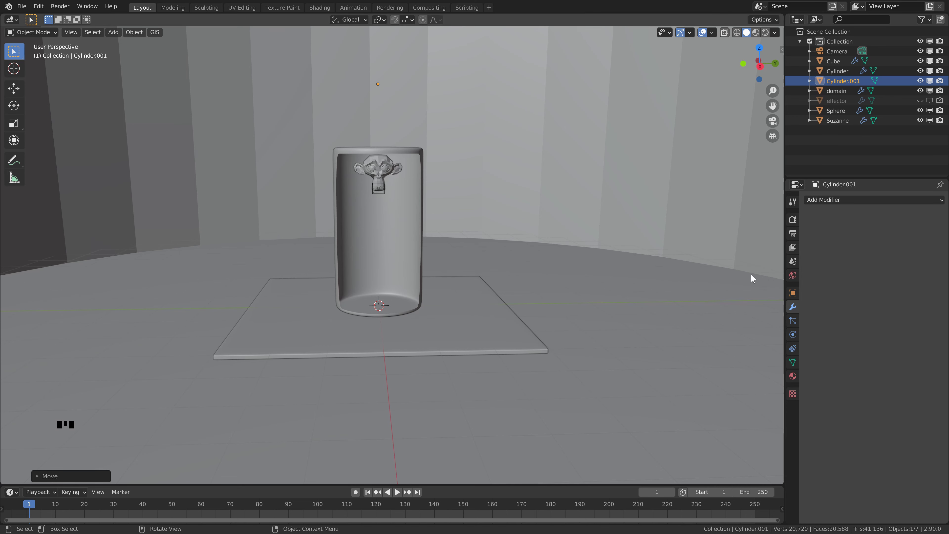
Step: Switch the viewport to rendered shading and set the world background colour to an Environment Texture
{"action": "left_click", "coordinate": [766, 33]}
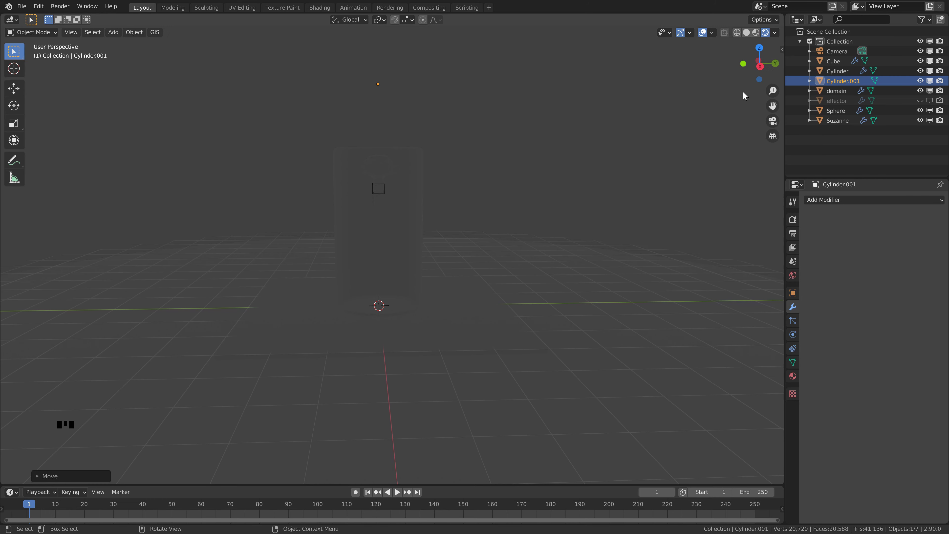
{"action": "left_click", "coordinate": [793, 276]}
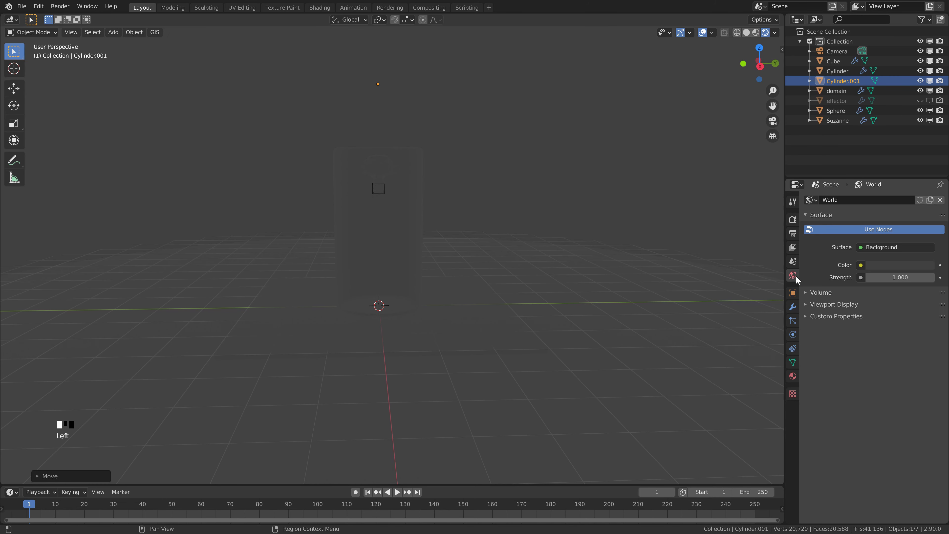
{"action": "left_click", "coordinate": [861, 265]}
{"action": "left_click", "coordinate": [669, 310]}
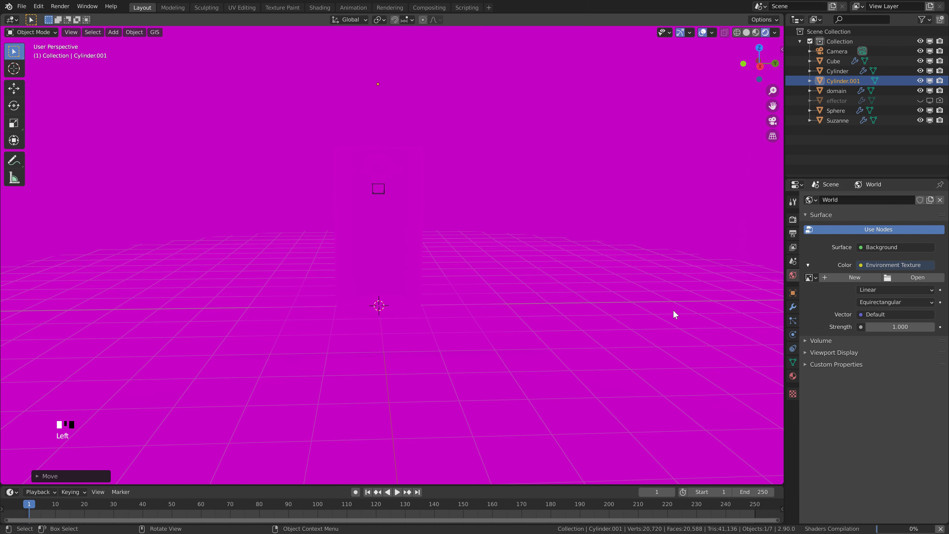
Step: Load gym_entrance_2k.hdr as the environment image, checking its HDRI Haven page in the browser, and save the file
{"action": "left_click", "coordinate": [906, 277]}
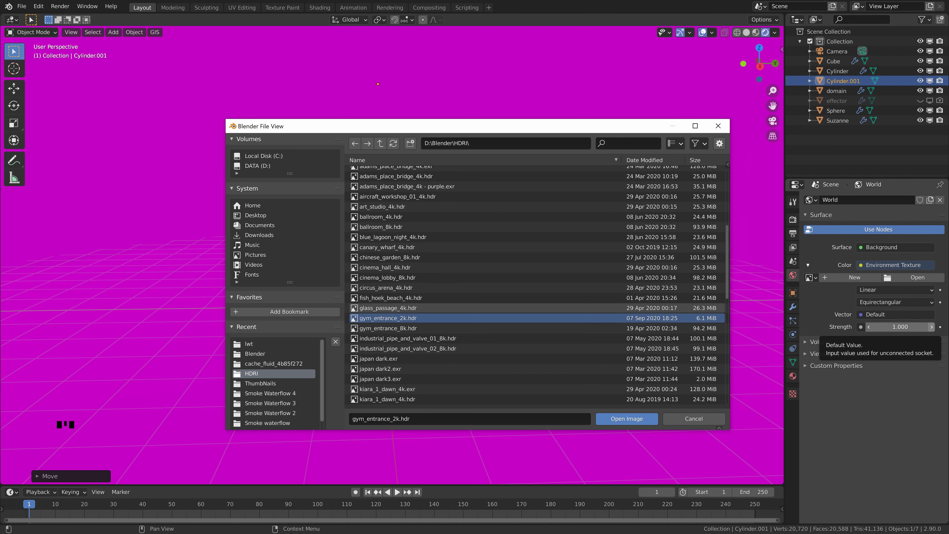
{"action": "key", "text": "alt+Tab"}
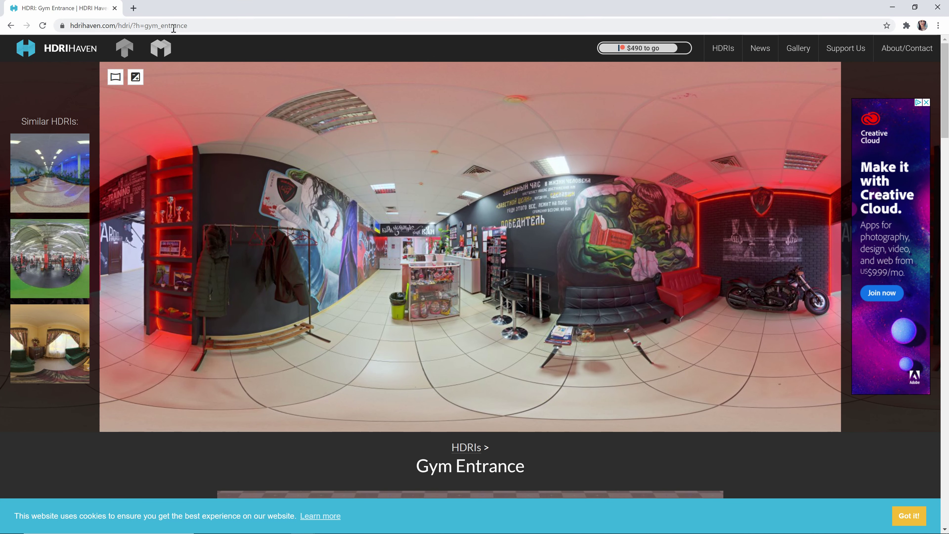
{"action": "left_click", "coordinate": [893, 5]}
{"action": "left_click", "coordinate": [644, 420]}
{"action": "key", "text": "ctrl+s"}
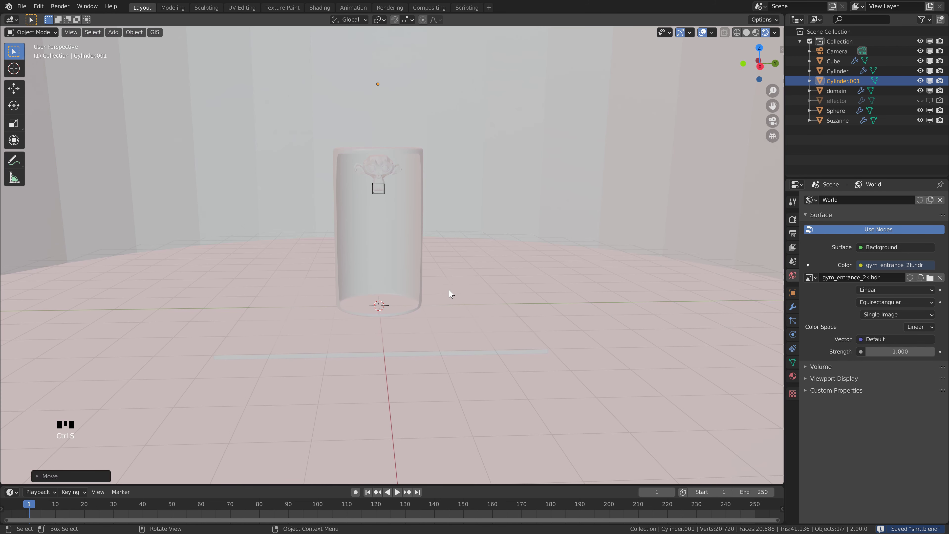
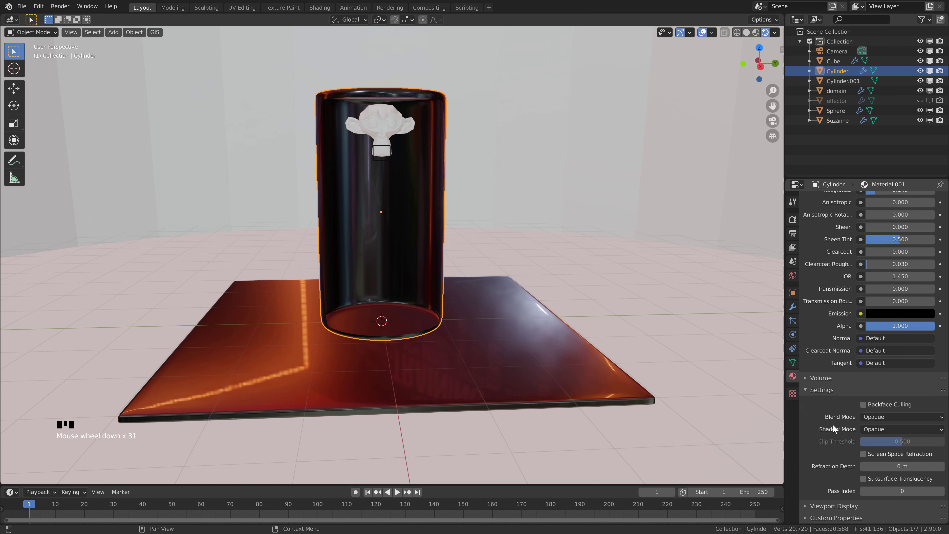
Step: Enable Screen Space Refraction on the inner cylinder's material and shade the monkey head smooth
{"action": "left_click", "coordinate": [864, 453]}
{"action": "left_click", "coordinate": [390, 129]}
{"action": "right_click", "coordinate": [377, 122]}
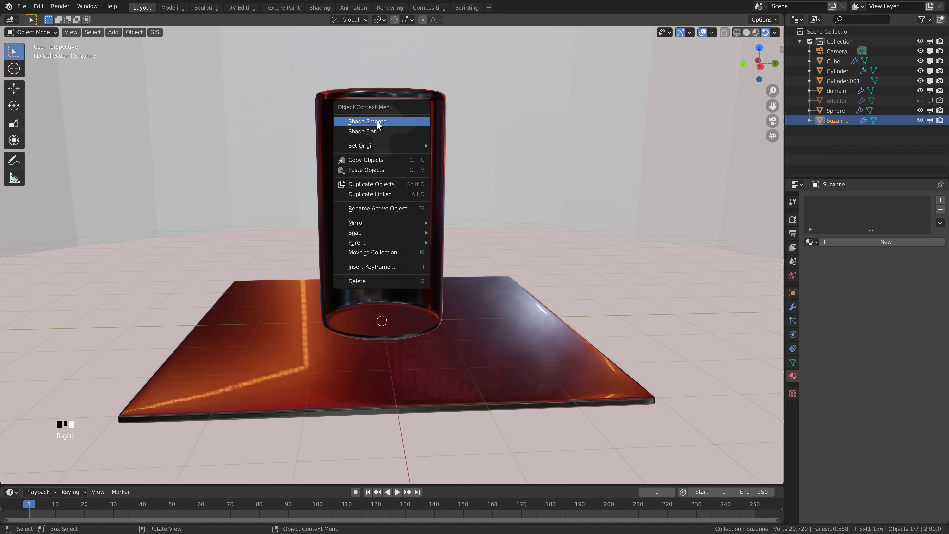
{"action": "left_click", "coordinate": [376, 121]}
Step: Add a Subdivision Surface modifier to the monkey head
{"action": "left_click", "coordinate": [793, 307]}
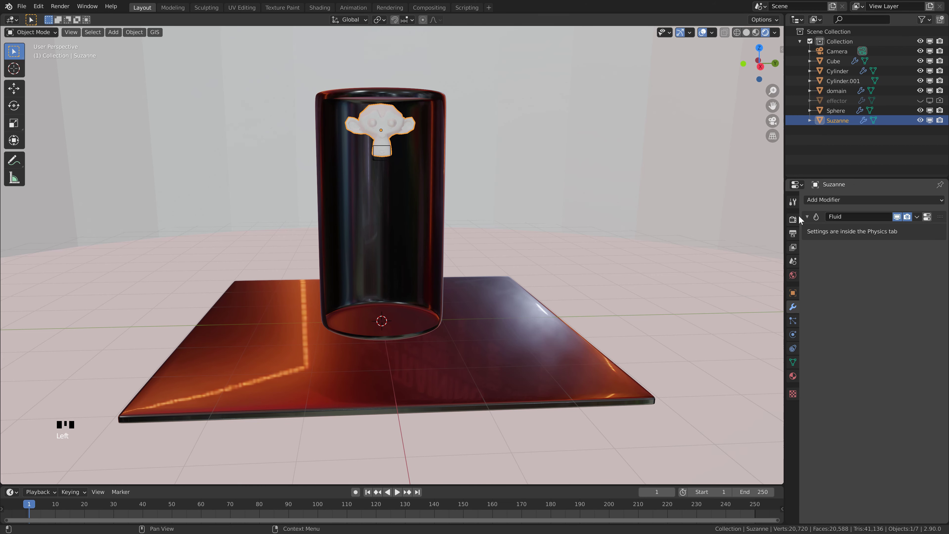
{"action": "left_click", "coordinate": [832, 200]}
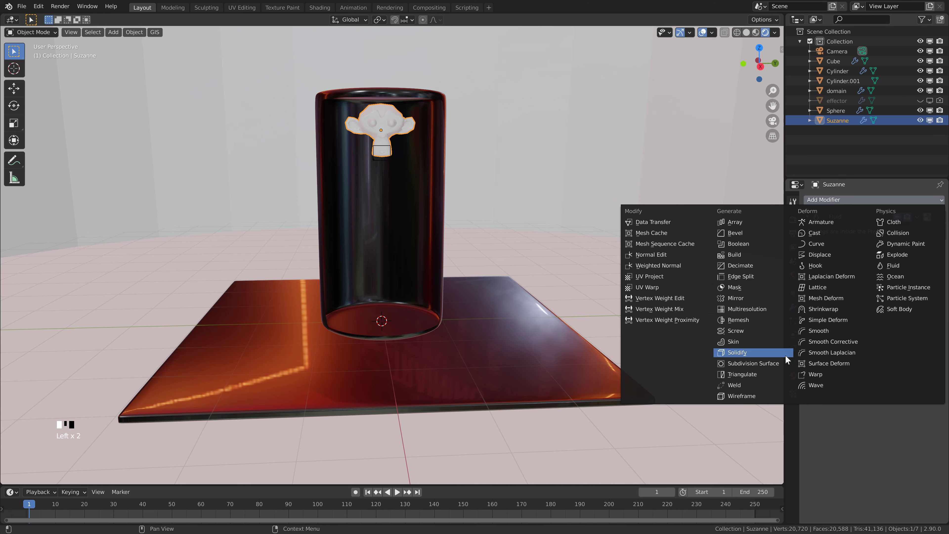
{"action": "left_click", "coordinate": [785, 363]}
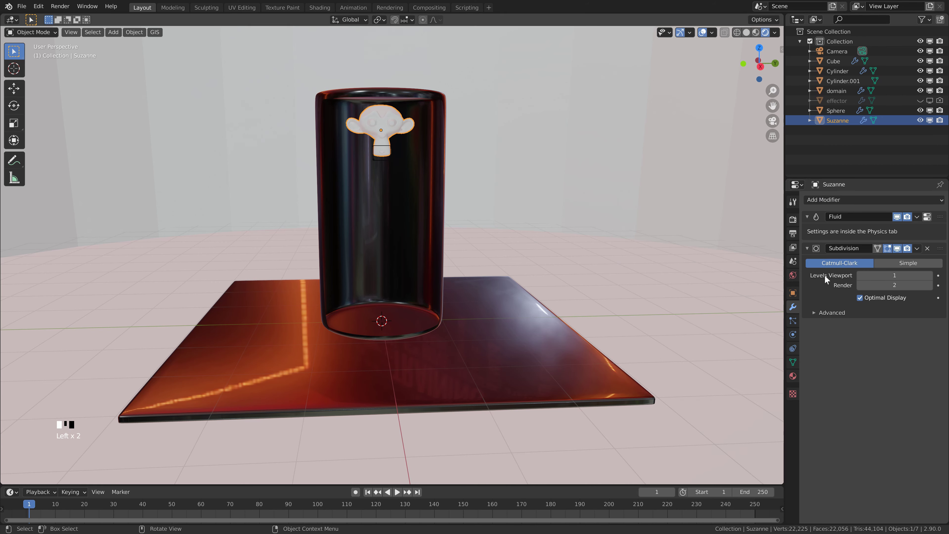
Step: Set the render level of the monkey head's Subdivision modifier to 1
{"action": "left_click", "coordinate": [861, 285]}
{"action": "scroll", "coordinate": [397, 127], "scroll_direction": "up", "scroll_amount": 1}
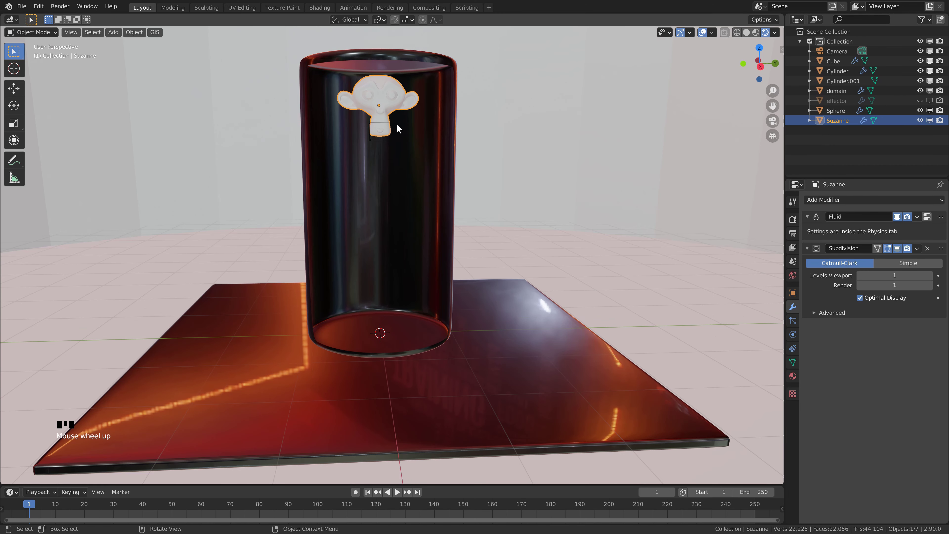
{"action": "scroll", "coordinate": [397, 127], "scroll_direction": "down", "scroll_amount": 1}
Step: Create a new material on the monkey head and darken its base colour to grey
{"action": "left_click", "coordinate": [792, 376]}
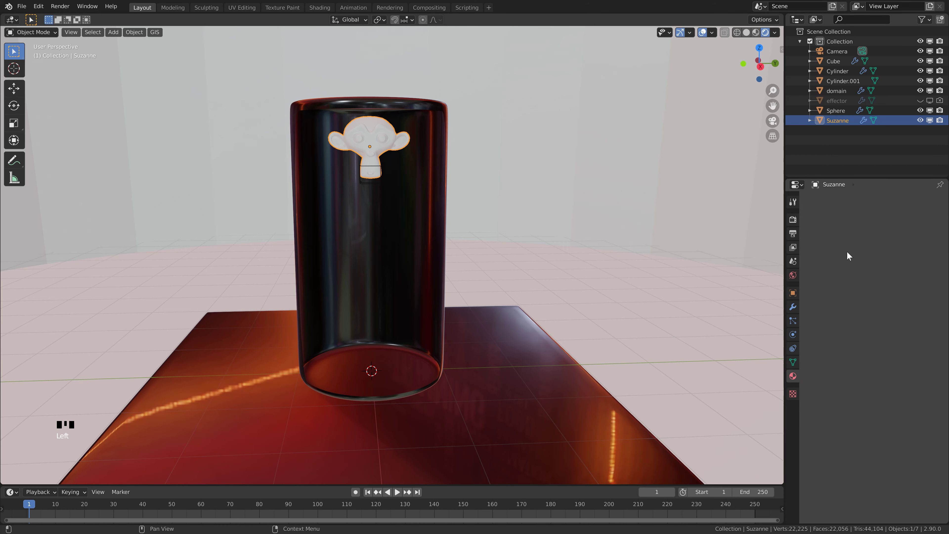
{"action": "left_click", "coordinate": [382, 138]}
{"action": "left_click", "coordinate": [387, 138]}
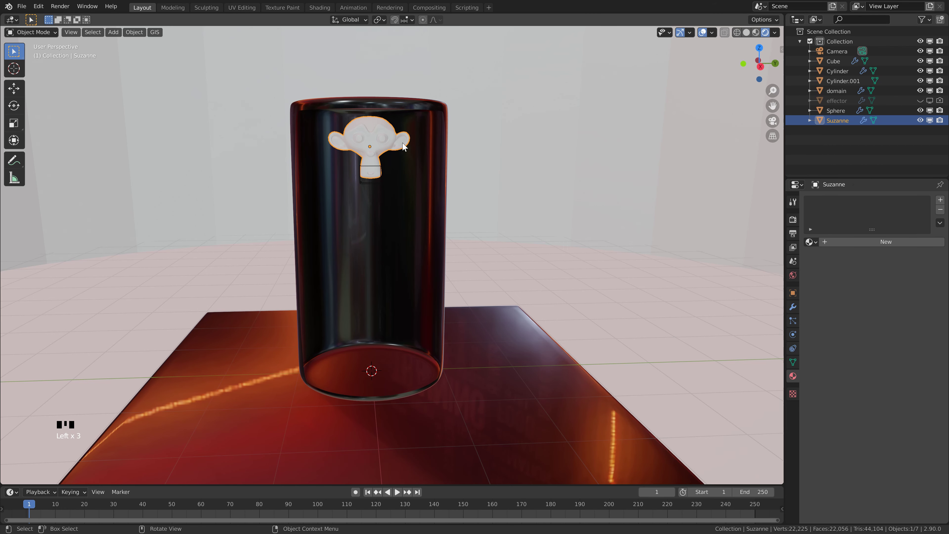
{"action": "left_click", "coordinate": [867, 242]}
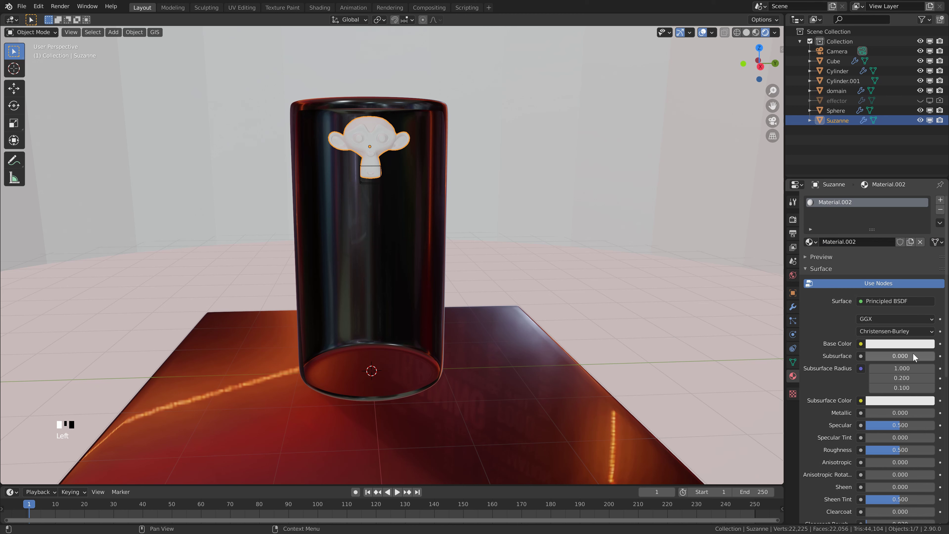
{"action": "left_click", "coordinate": [901, 343]}
{"action": "left_click", "coordinate": [927, 246]}
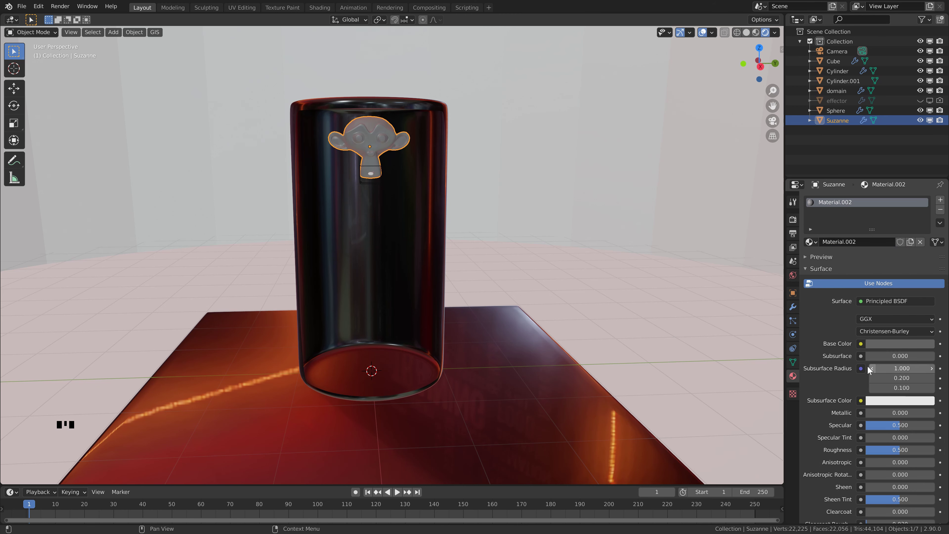
Step: Set the monkey head material's Metallic to 1.0 and Roughness to 0.19
{"action": "left_click_drag", "start_coordinate": [878, 413], "coordinate": [935, 412]}
{"action": "left_click", "coordinate": [894, 450]}
{"action": "type", "text": "0.19"}
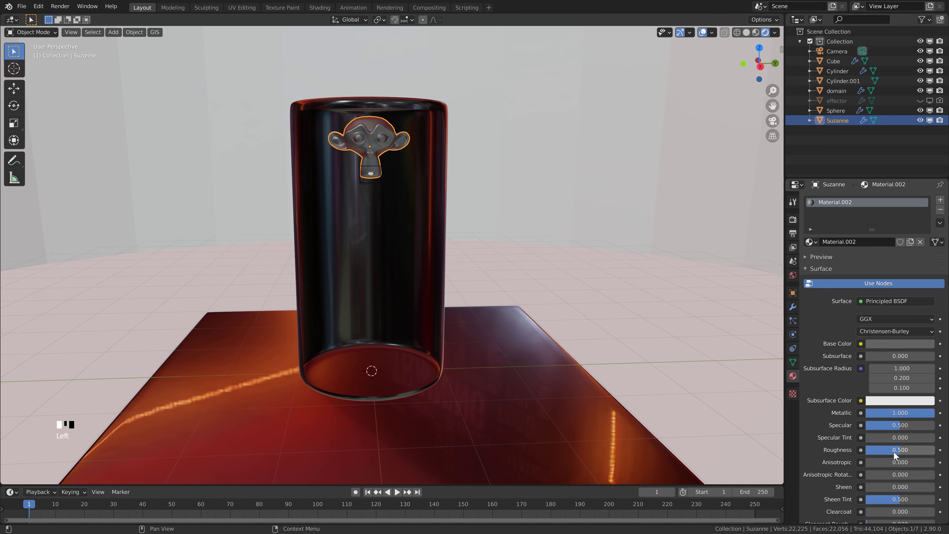
{"action": "key", "text": "Return"}
Step: Create a new material on the large backdrop cylinder with a black base colour
{"action": "left_click", "coordinate": [579, 134]}
{"action": "scroll", "coordinate": [524, 160], "scroll_direction": "down", "scroll_amount": 4}
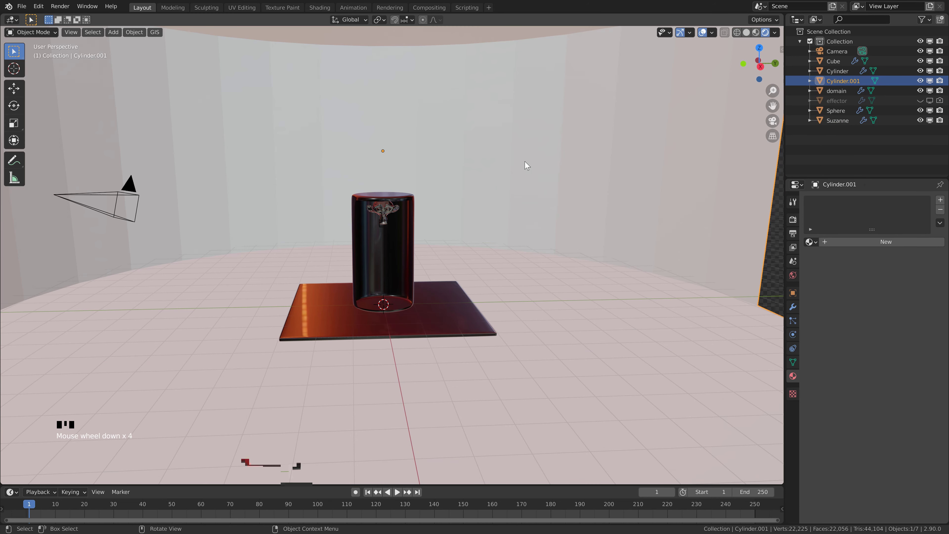
{"action": "scroll", "coordinate": [583, 131], "scroll_direction": "up", "scroll_amount": 1}
{"action": "left_click", "coordinate": [855, 243]}
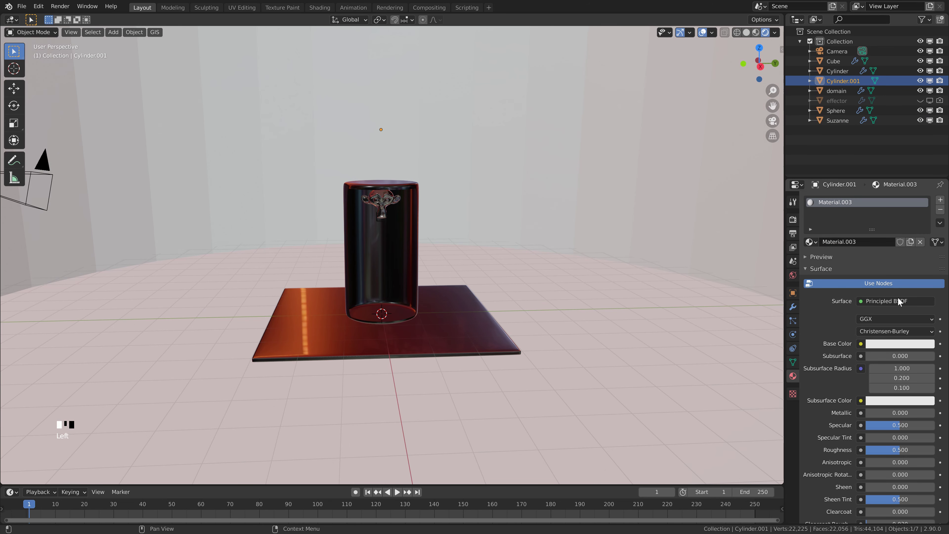
{"action": "left_click", "coordinate": [904, 346]}
{"action": "left_click_drag", "start_coordinate": [927, 247], "coordinate": [927, 275]}
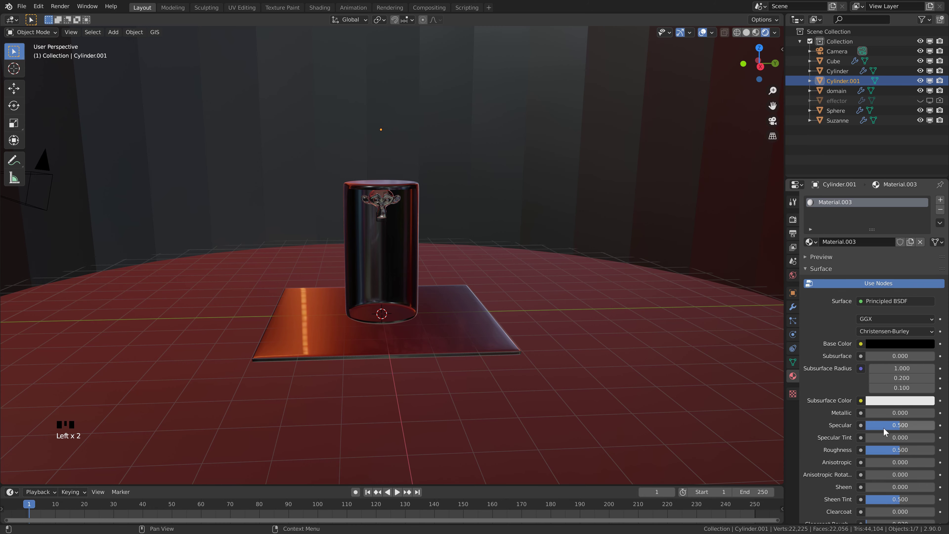
Step: Set the backdrop material's Specular to 0 and Roughness to 1.0
{"action": "left_click_drag", "start_coordinate": [892, 425], "coordinate": [835, 430]}
{"action": "left_click_drag", "start_coordinate": [901, 447], "coordinate": [946, 451]}
{"action": "scroll", "coordinate": [502, 316], "scroll_direction": "up", "scroll_amount": 3}
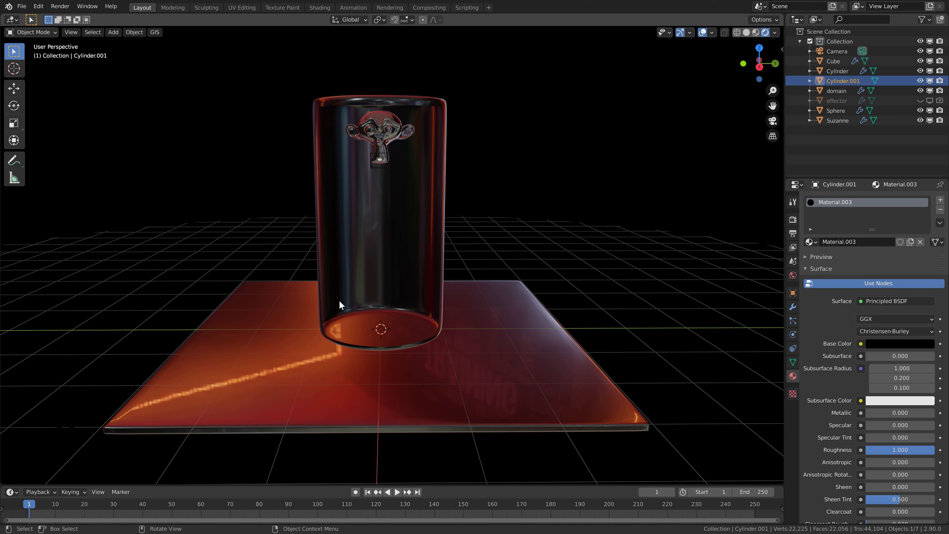
Step: Move the timeline to frame 140 and save the file
{"action": "left_click", "coordinate": [249, 504]}
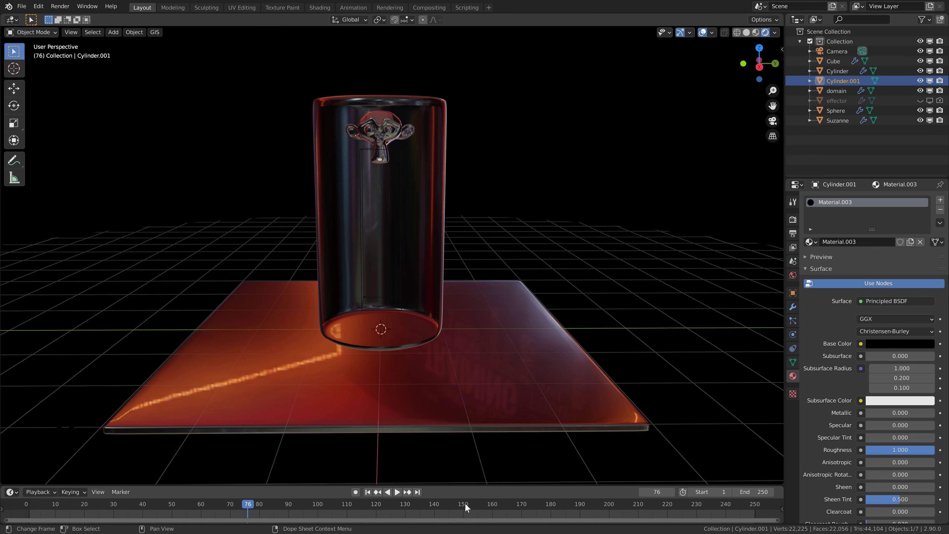
{"action": "left_click", "coordinate": [435, 505]}
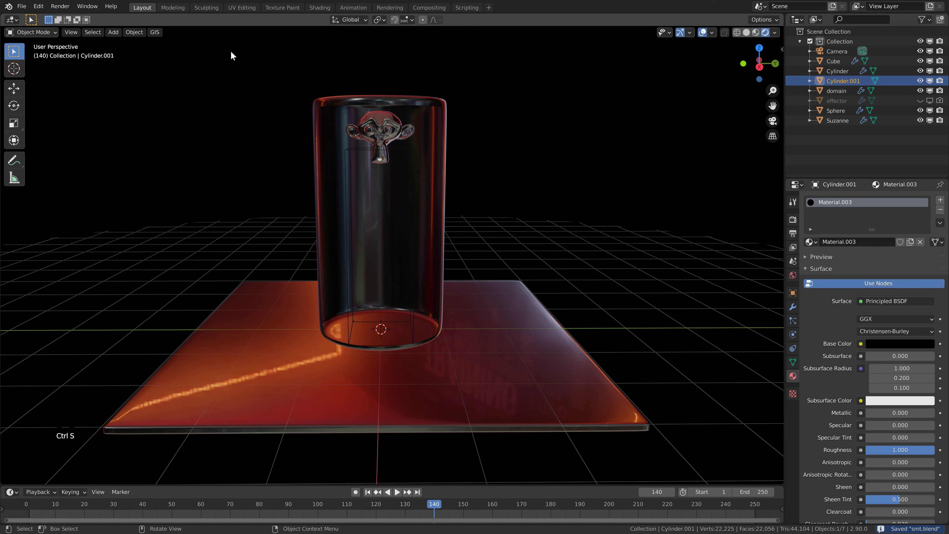
Step: Switch to the Shading workspace and set its viewport to rendered shading
{"action": "left_click", "coordinate": [318, 7]}
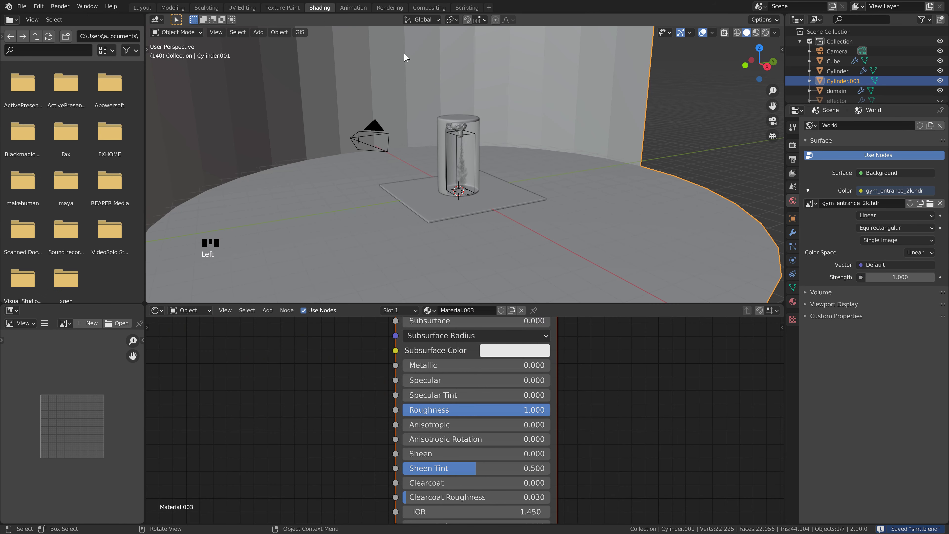
{"action": "middle_click_drag", "start_coordinate": [658, 120], "coordinate": [748, 52]}
{"action": "left_click", "coordinate": [766, 32]}
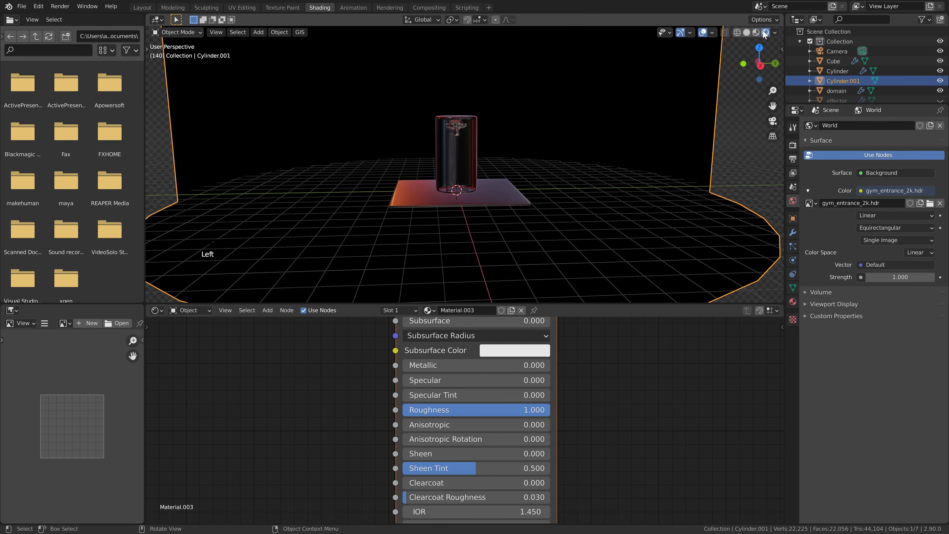
{"action": "scroll", "coordinate": [525, 154], "scroll_direction": "up", "scroll_amount": 5}
Step: Create a new material on the smoke domain and delete its Principled BSDF node
{"action": "left_click", "coordinate": [381, 149]}
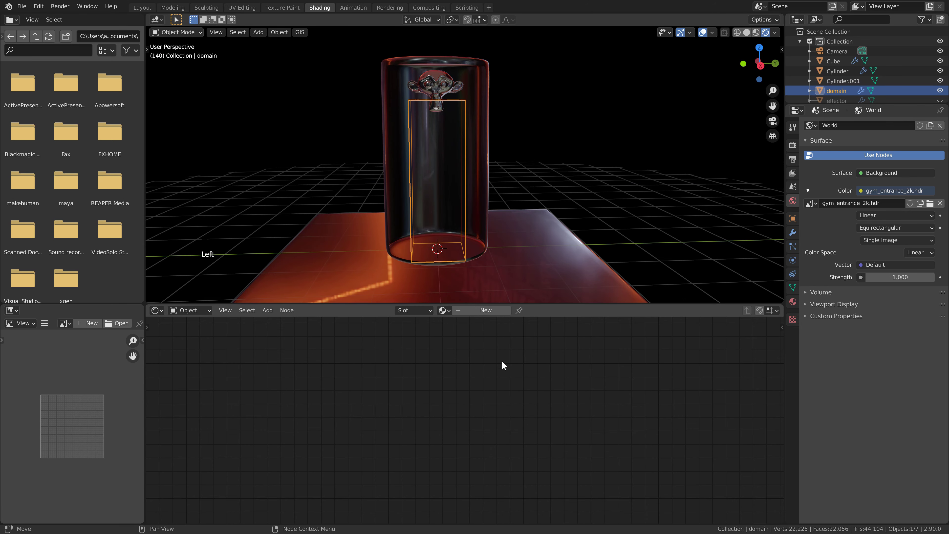
{"action": "left_click", "coordinate": [484, 311]}
{"action": "scroll", "coordinate": [563, 398], "scroll_direction": "down", "scroll_amount": 5}
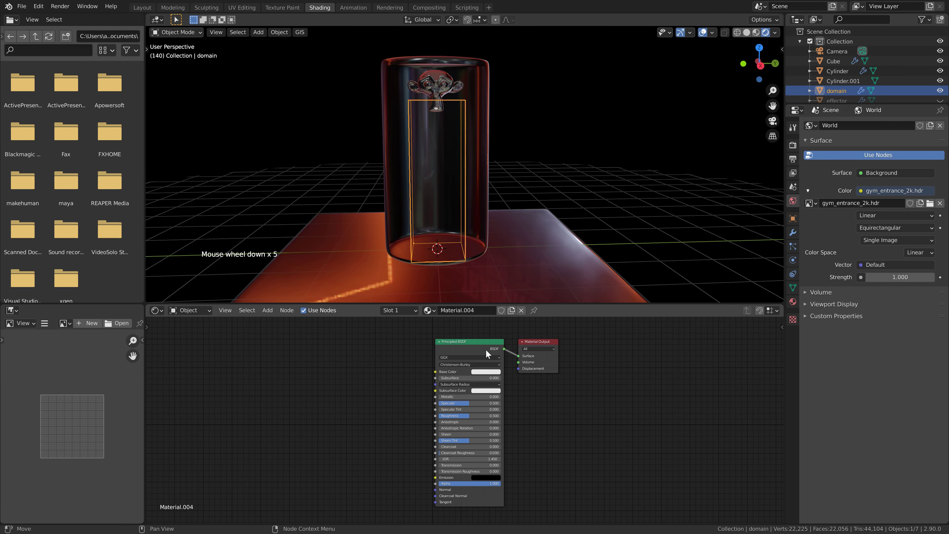
{"action": "double_click", "coordinate": [481, 344]}
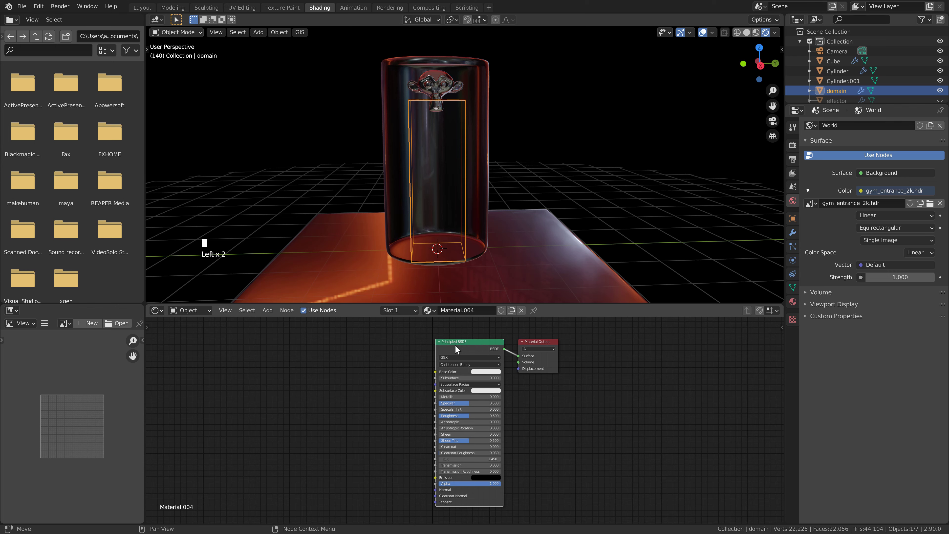
{"action": "key", "text": "Delete"}
Step: Add a Principled Volume node to the domain material and connect it to the Material Output's Volume input
{"action": "key", "text": "shift+a"}
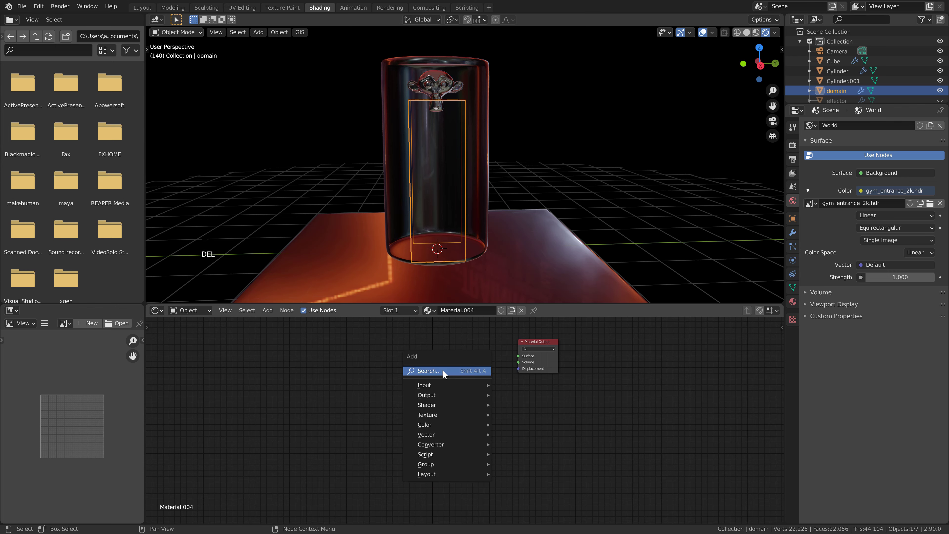
{"action": "left_click", "coordinate": [443, 371]}
{"action": "type", "text": "pri"}
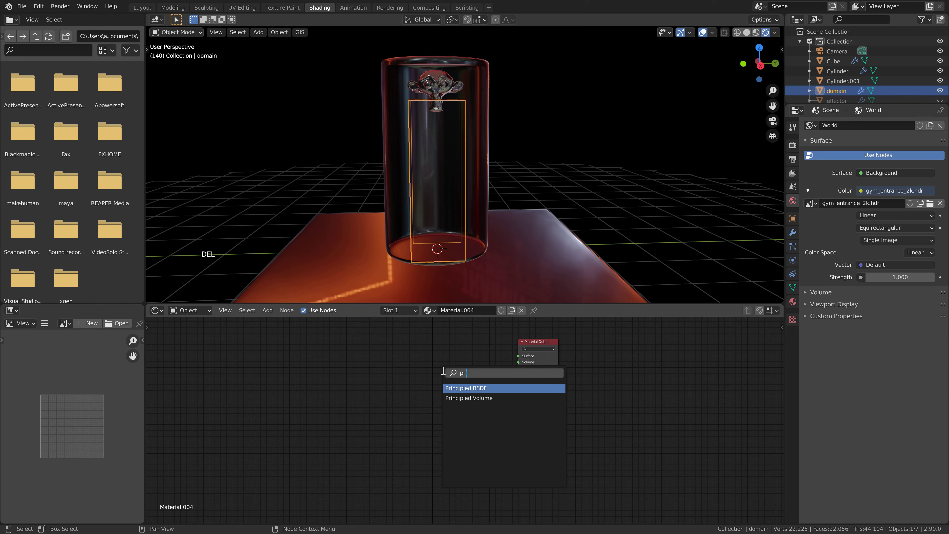
{"action": "key", "text": "Down"}
{"action": "key", "text": "Return"}
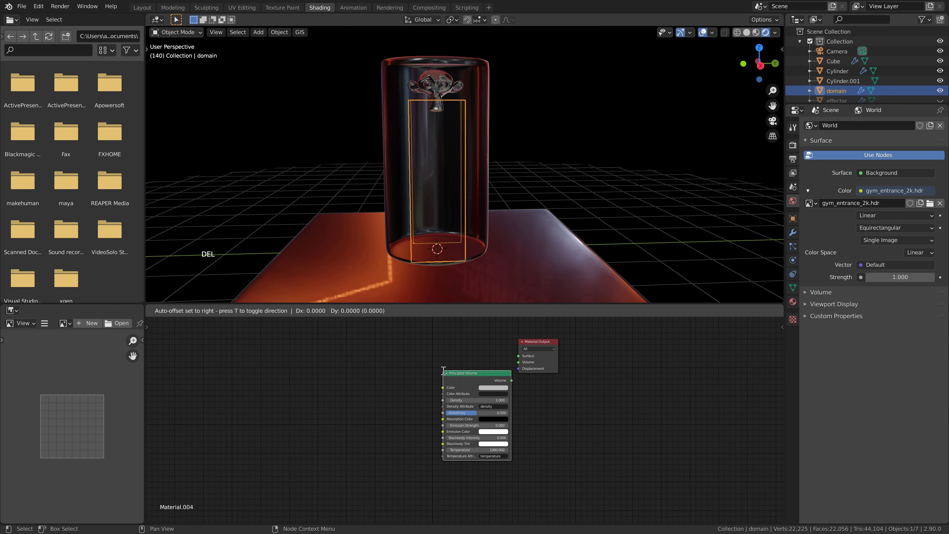
{"action": "left_click", "coordinate": [419, 344]}
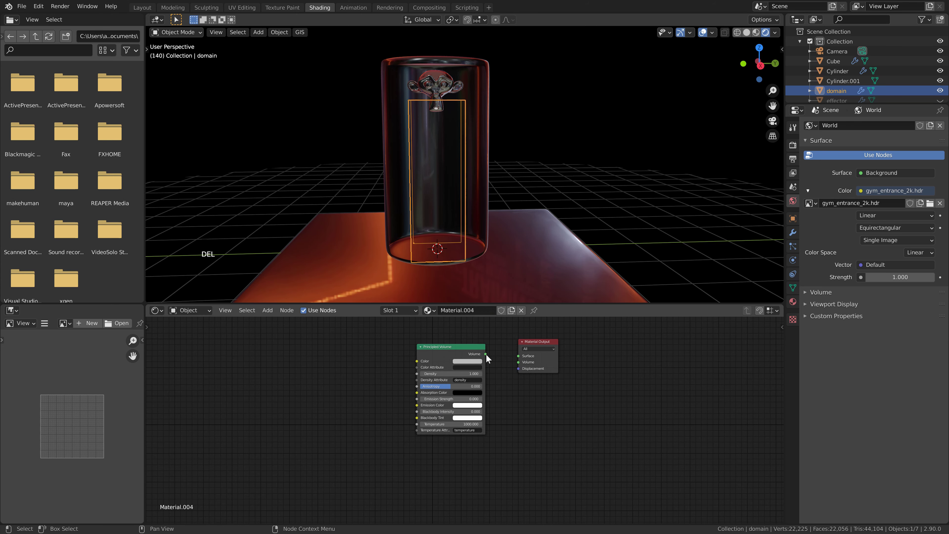
{"action": "left_click_drag", "start_coordinate": [485, 353], "coordinate": [524, 366]}
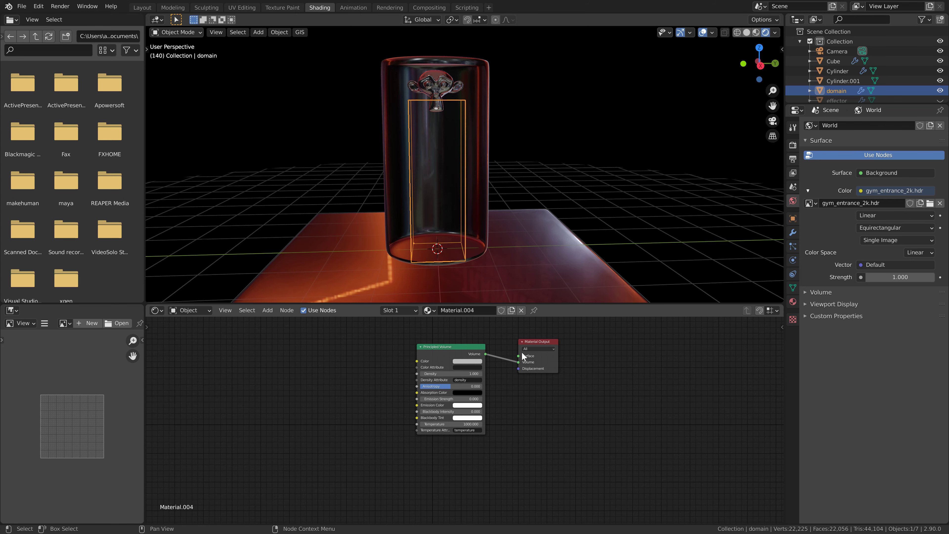
Step: Set the Principled Volume node's Density to 15
{"action": "scroll", "coordinate": [506, 381], "scroll_direction": "up", "scroll_amount": 2}
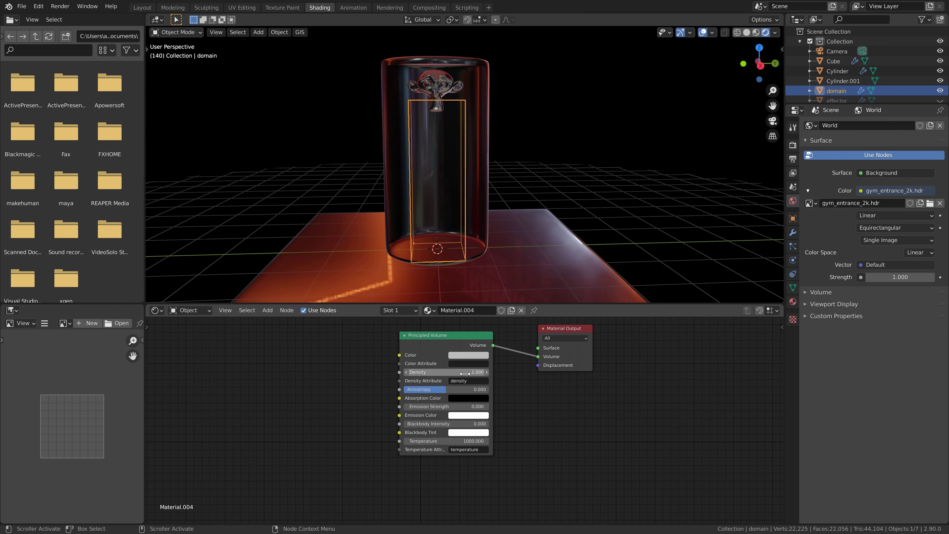
{"action": "double_click", "coordinate": [476, 371]}
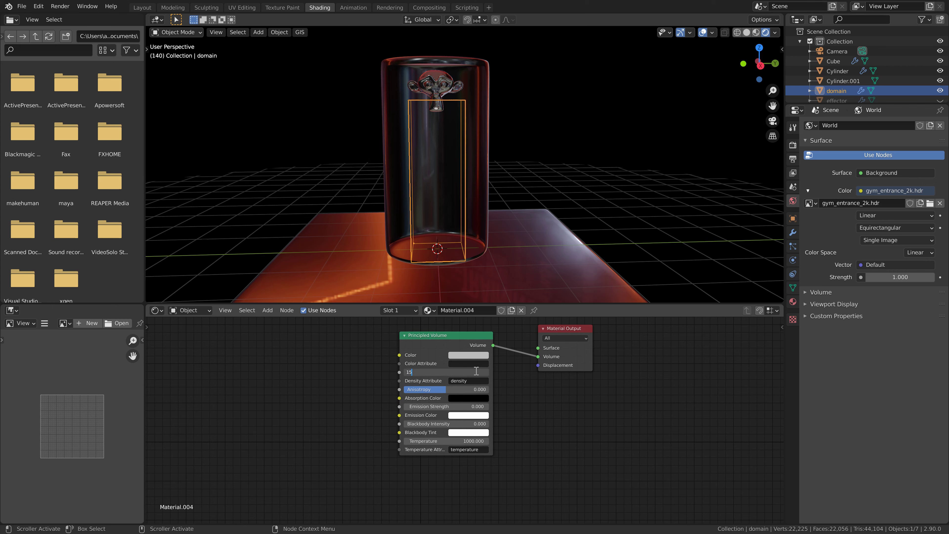
{"action": "left_click", "coordinate": [476, 371]}
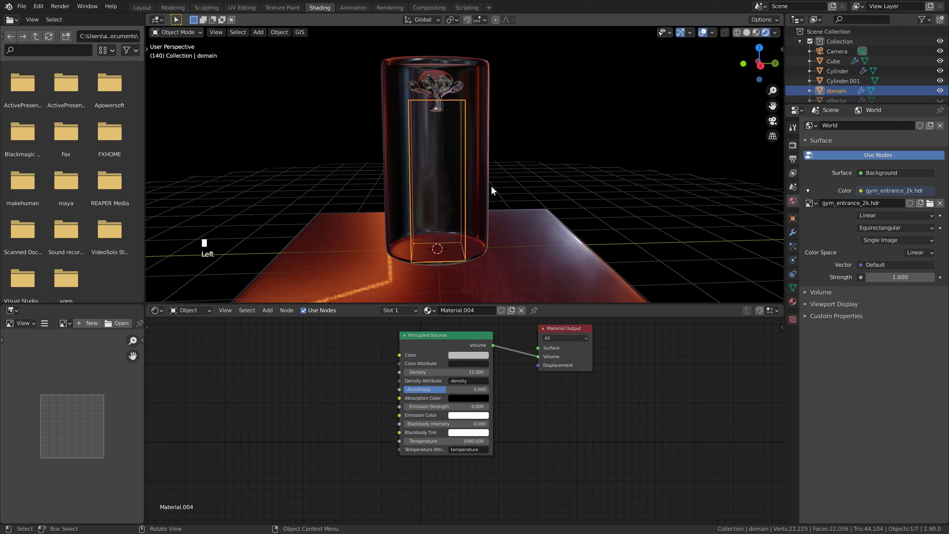
Step: Set the Principled Volume node's Emission Strength to 20
{"action": "middle_click_drag", "start_coordinate": [480, 160], "coordinate": [469, 117]}
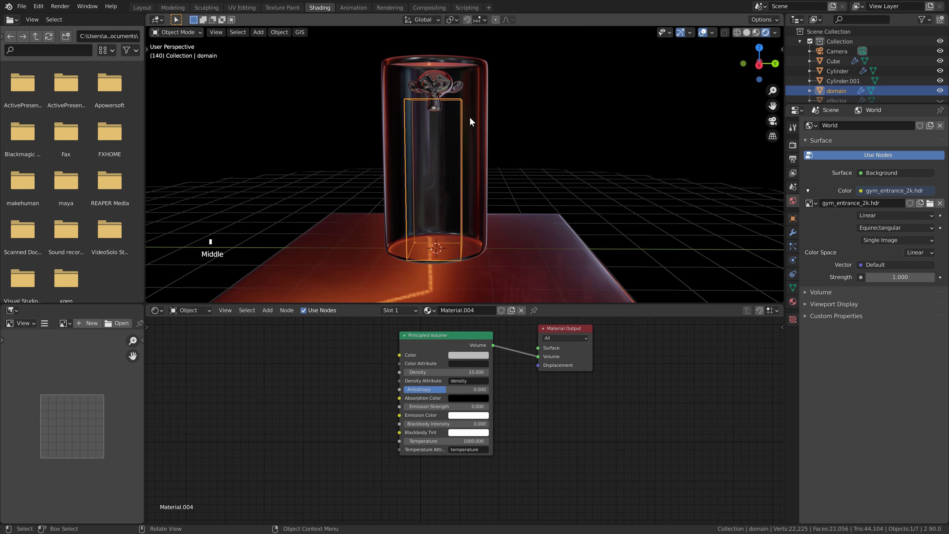
{"action": "middle_click_drag", "start_coordinate": [536, 219], "coordinate": [467, 83]}
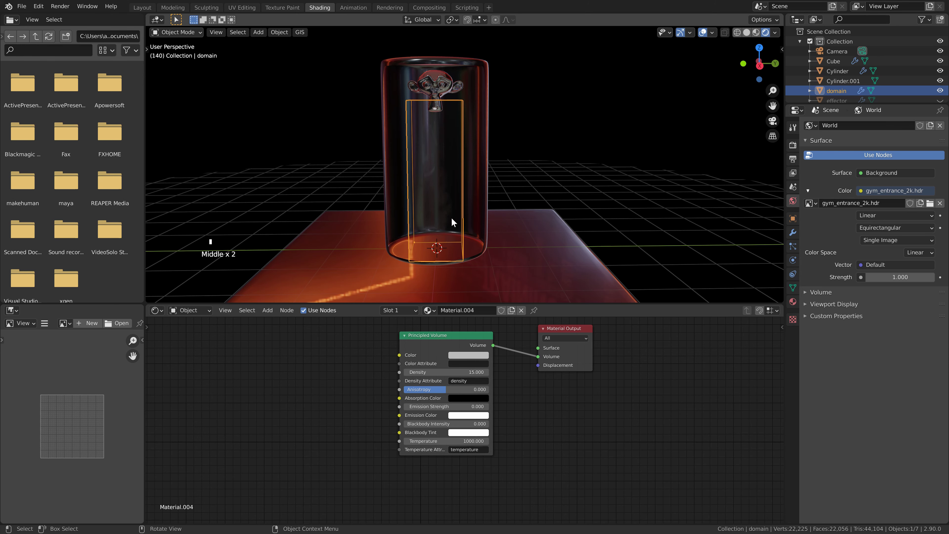
{"action": "scroll", "coordinate": [451, 217], "scroll_direction": "down", "scroll_amount": 2}
{"action": "scroll", "coordinate": [428, 178], "scroll_direction": "up", "scroll_amount": 2}
{"action": "middle_click_drag", "start_coordinate": [428, 178], "coordinate": [433, 179]}
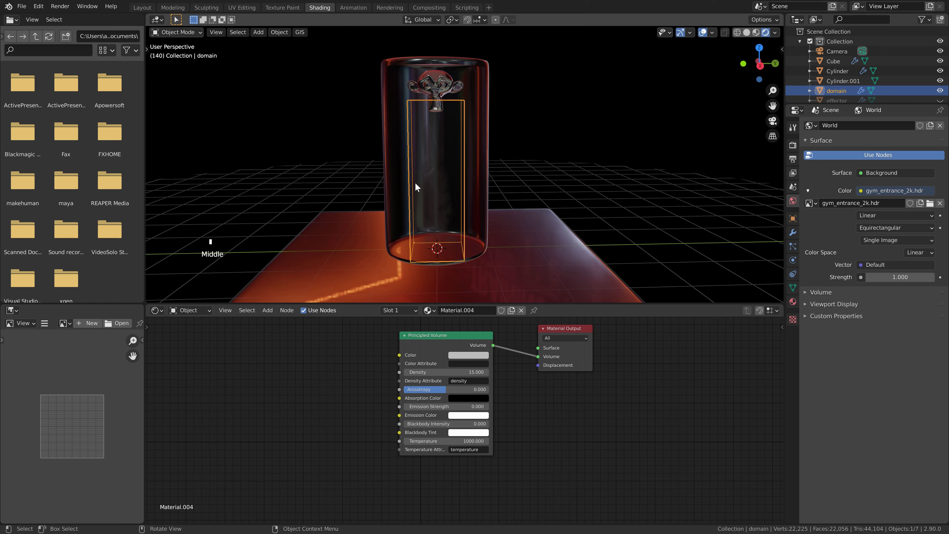
{"action": "left_click", "coordinate": [477, 406]}
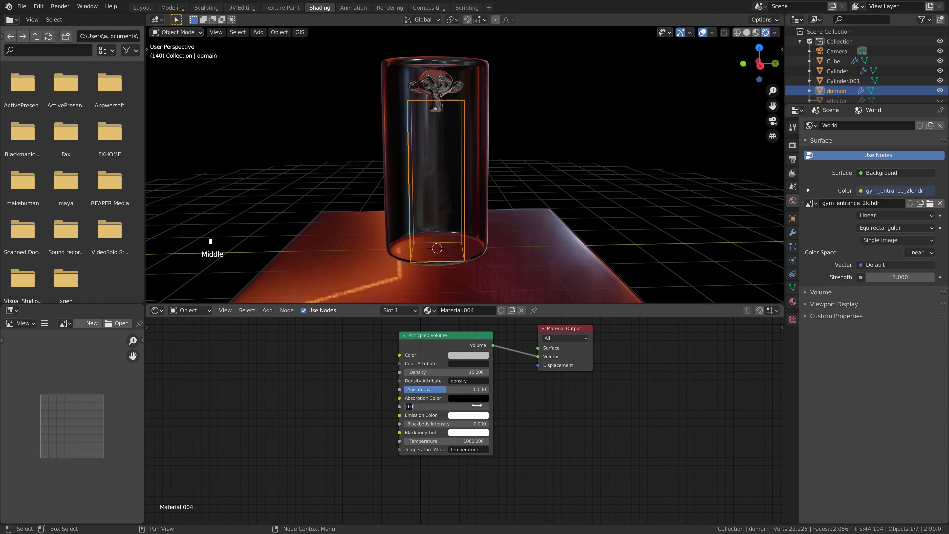
{"action": "type", "text": "20"}
{"action": "key", "text": "Return"}
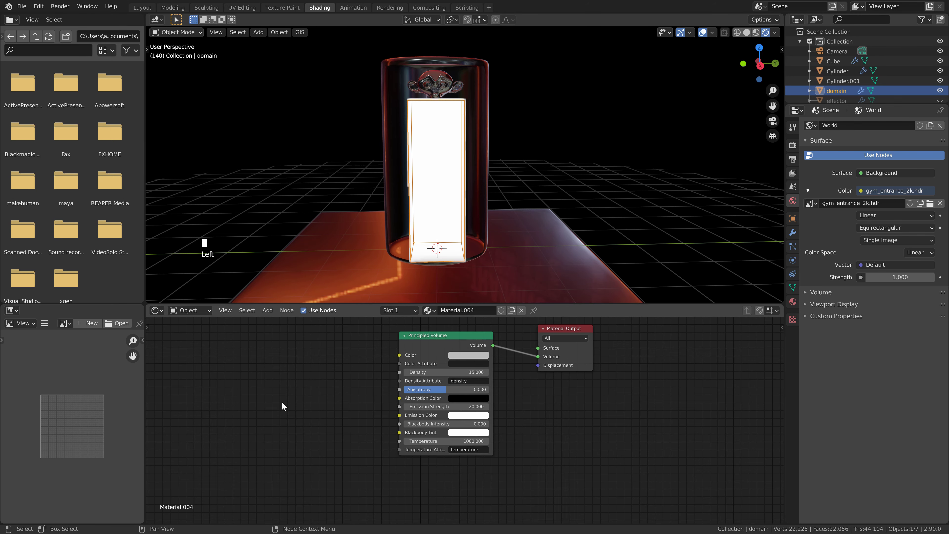
Step: Add a Volume Info node and connect its Density output to the Principled Volume's Color input
{"action": "middle_click_drag", "start_coordinate": [283, 407], "coordinate": [374, 411]}
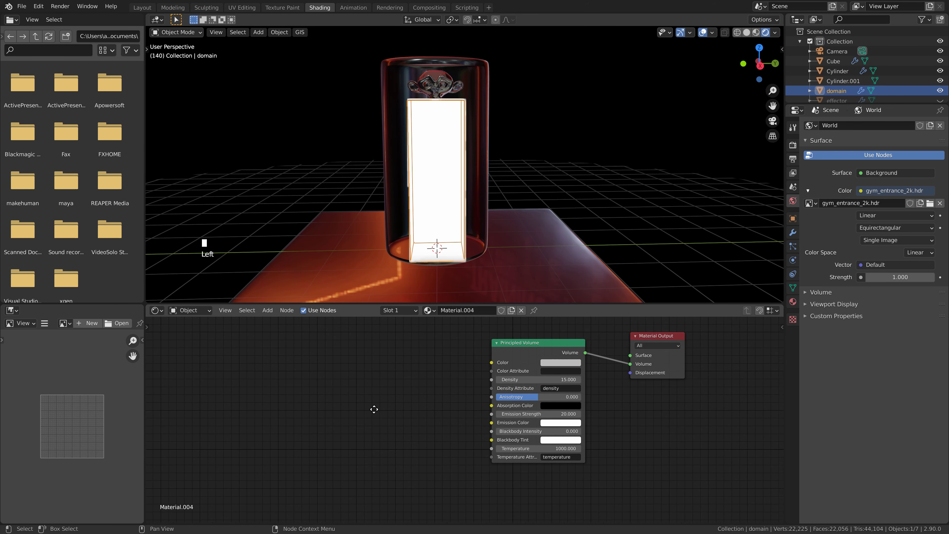
{"action": "key", "text": "shift+a"}
{"action": "left_click", "coordinate": [357, 409]}
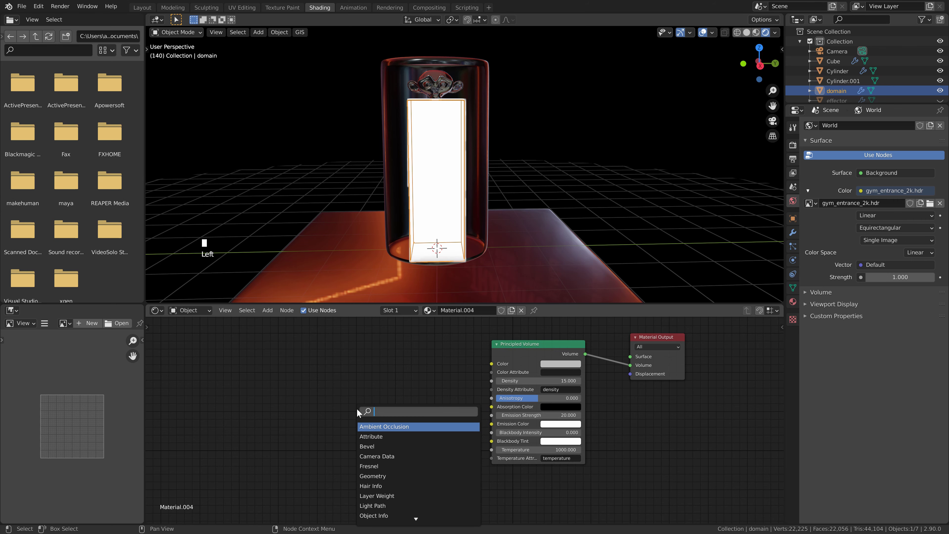
{"action": "type", "text": "info"}
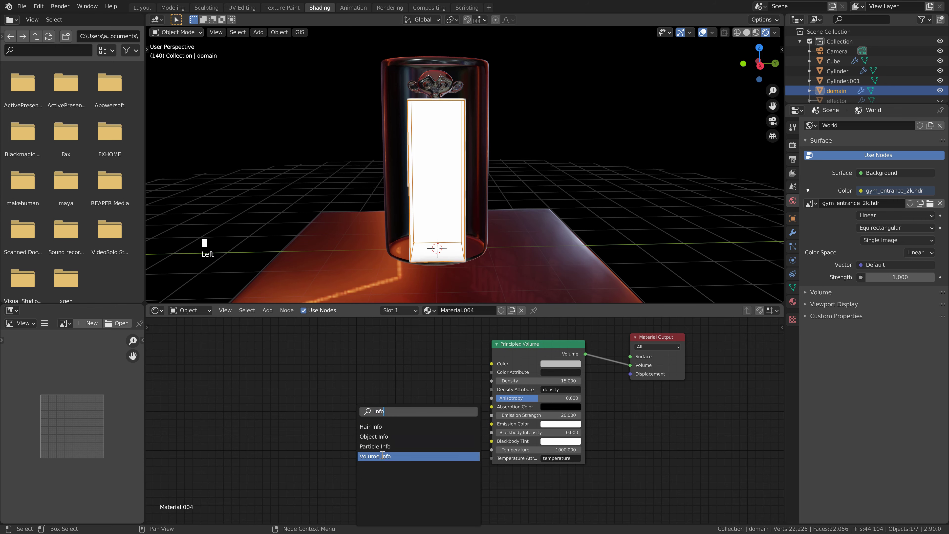
{"action": "left_click", "coordinate": [373, 456]}
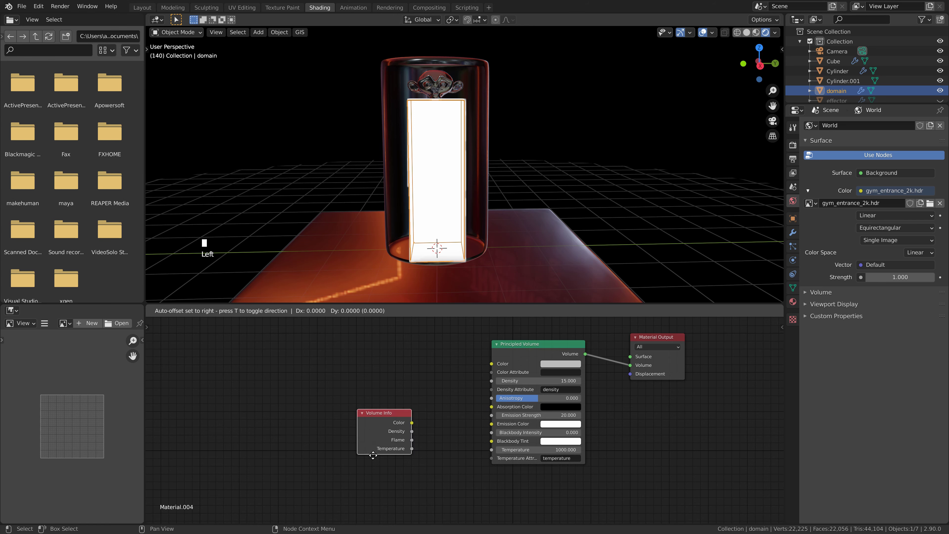
{"action": "left_click", "coordinate": [322, 415]}
{"action": "left_click_drag", "start_coordinate": [363, 391], "coordinate": [493, 363]}
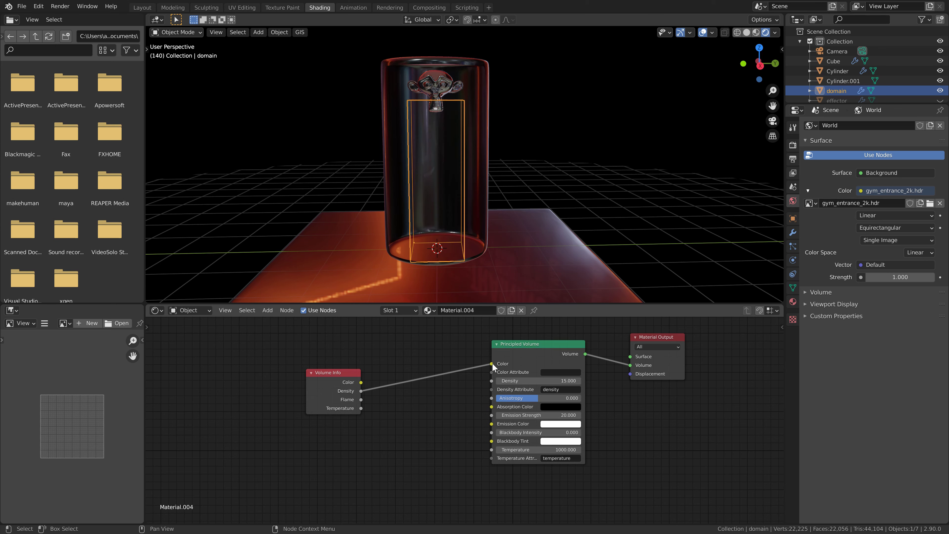
Step: Connect the Volume Info Density output to the Principled Volume's Emission Color and insert a ColorRamp node into that link
{"action": "left_click_drag", "start_coordinate": [361, 391], "coordinate": [494, 423]}
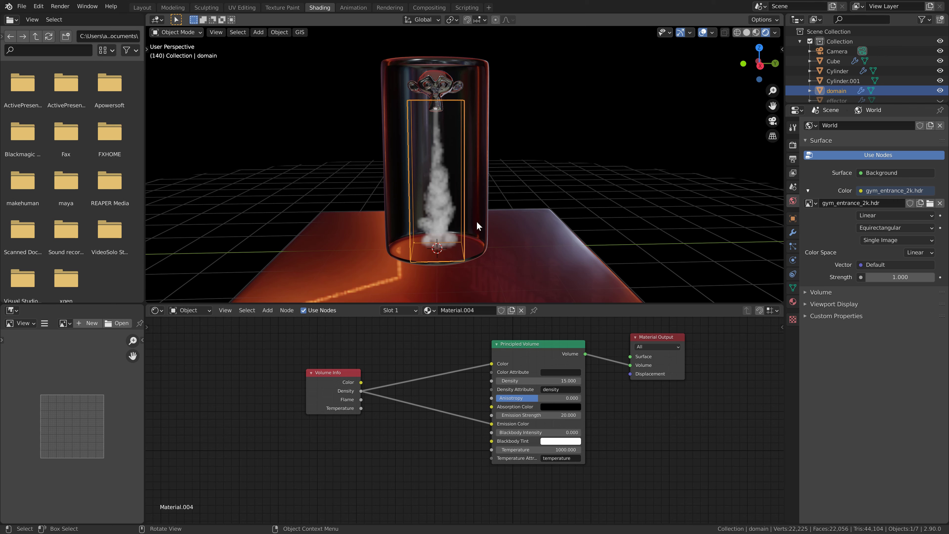
{"action": "left_click_drag", "start_coordinate": [347, 373], "coordinate": [299, 367]}
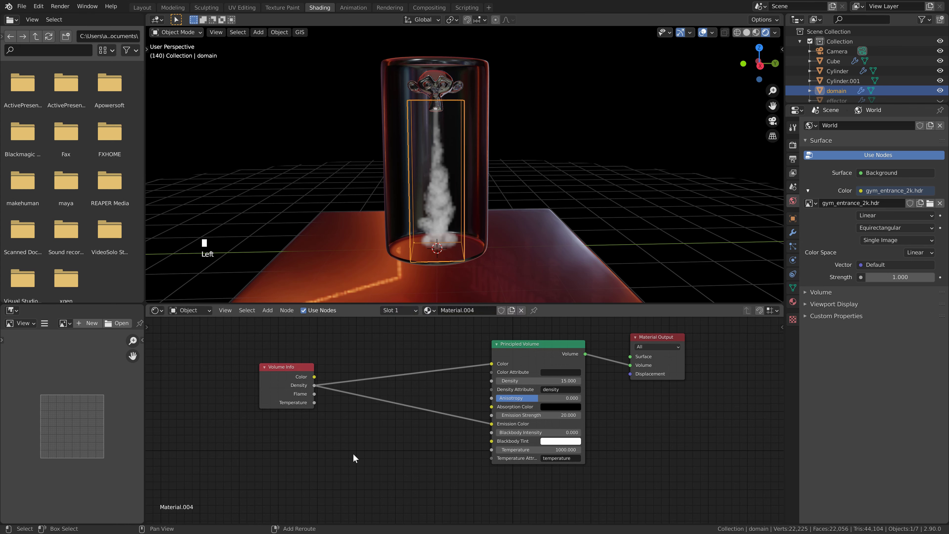
{"action": "key", "text": "shift+a"}
{"action": "left_click", "coordinate": [341, 421]}
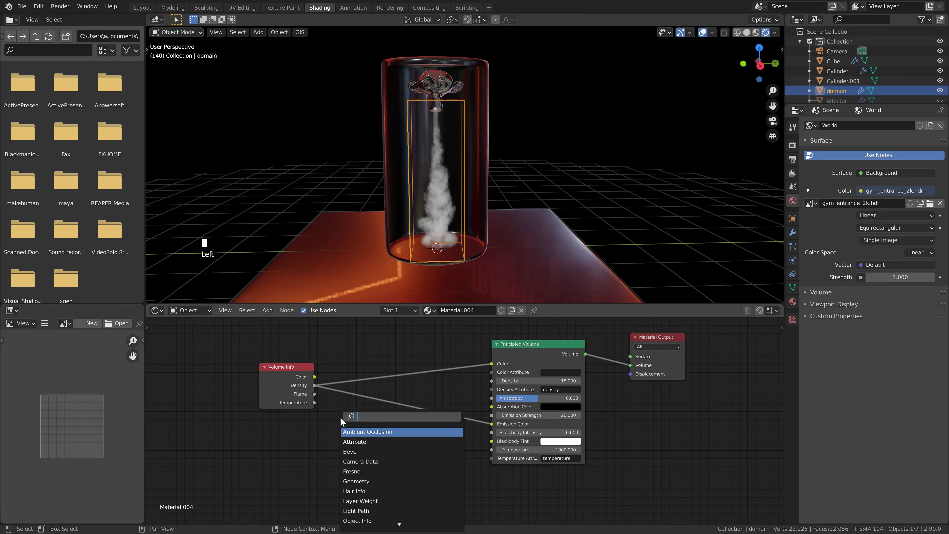
{"action": "type", "text": "color ramp"}
{"action": "key", "text": "Return"}
{"action": "left_click", "coordinate": [423, 415]}
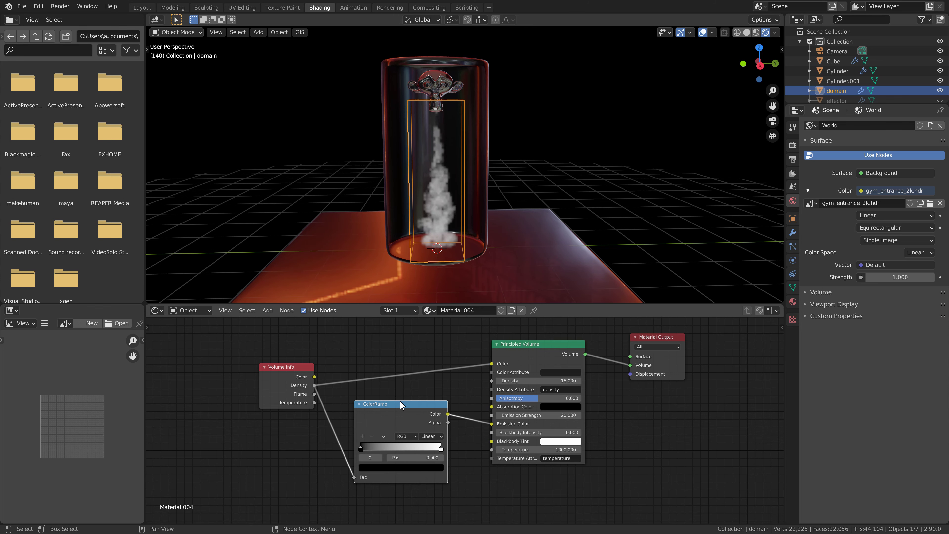
Step: Change the ColorRamp's white stop at position 1.000 to light blue so the smoke emission is tinted
{"action": "left_click", "coordinate": [442, 450]}
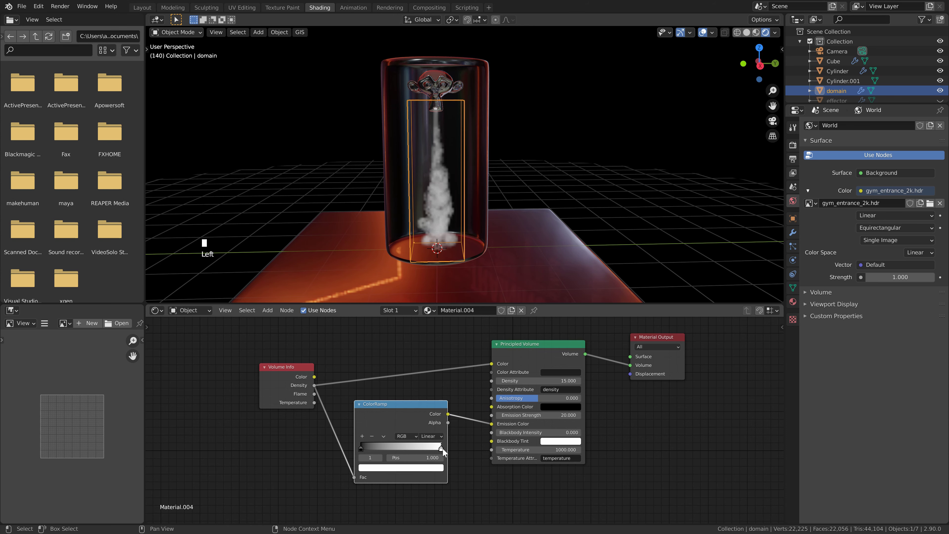
{"action": "left_click", "coordinate": [428, 469]}
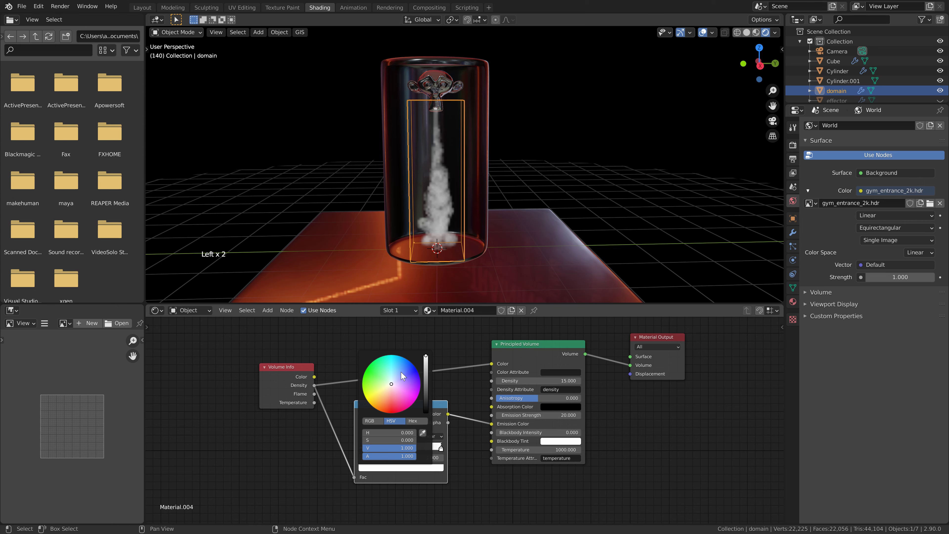
{"action": "left_click_drag", "start_coordinate": [403, 376], "coordinate": [399, 370]}
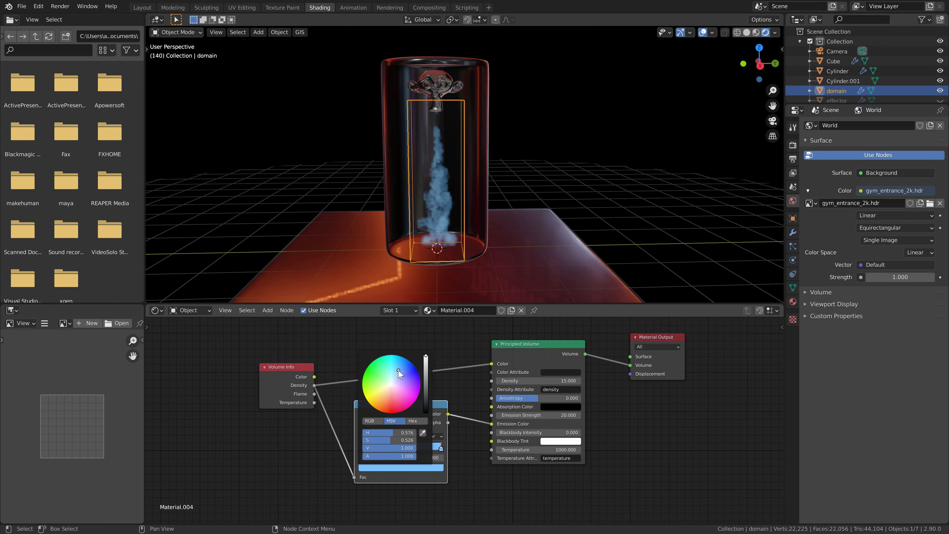
{"action": "scroll", "coordinate": [398, 372], "scroll_direction": "down", "scroll_amount": 2}
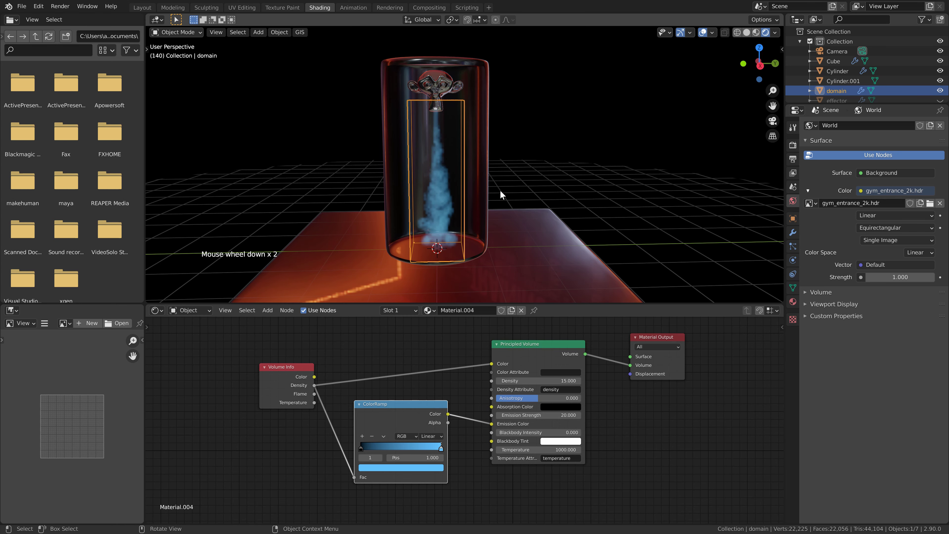
{"action": "middle_click_drag", "start_coordinate": [455, 197], "coordinate": [475, 199], "text": "shift"}
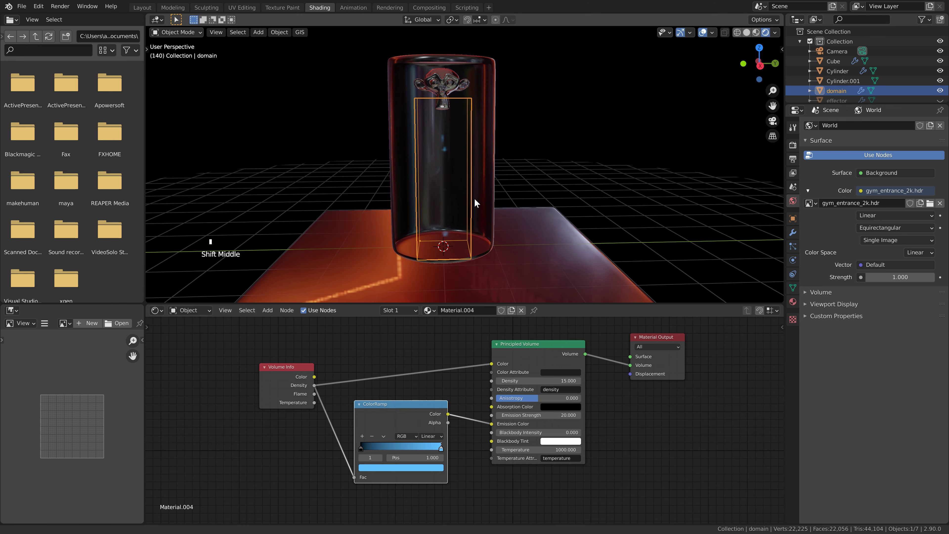
Step: In the Eevee volumetrics render settings, set Tile Size to 2 px and enable Volumetric Shadows
{"action": "left_click", "coordinate": [792, 144]}
{"action": "left_click", "coordinate": [807, 240]}
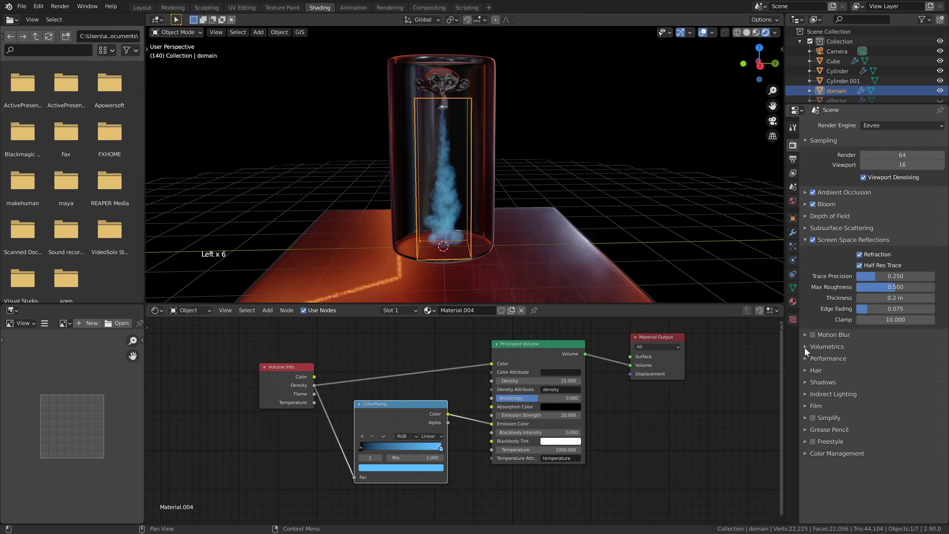
{"action": "left_click", "coordinate": [805, 347]}
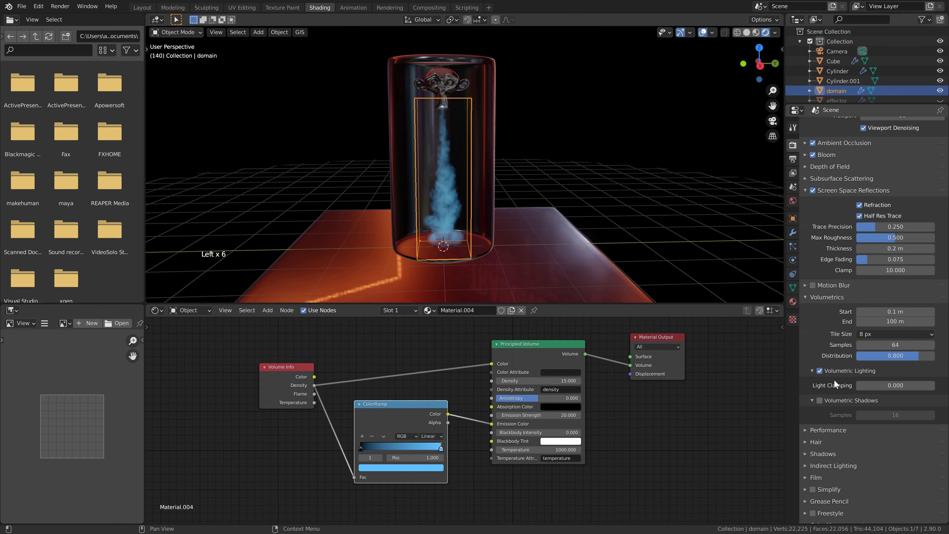
{"action": "scroll", "coordinate": [857, 316], "scroll_direction": "down", "scroll_amount": 3}
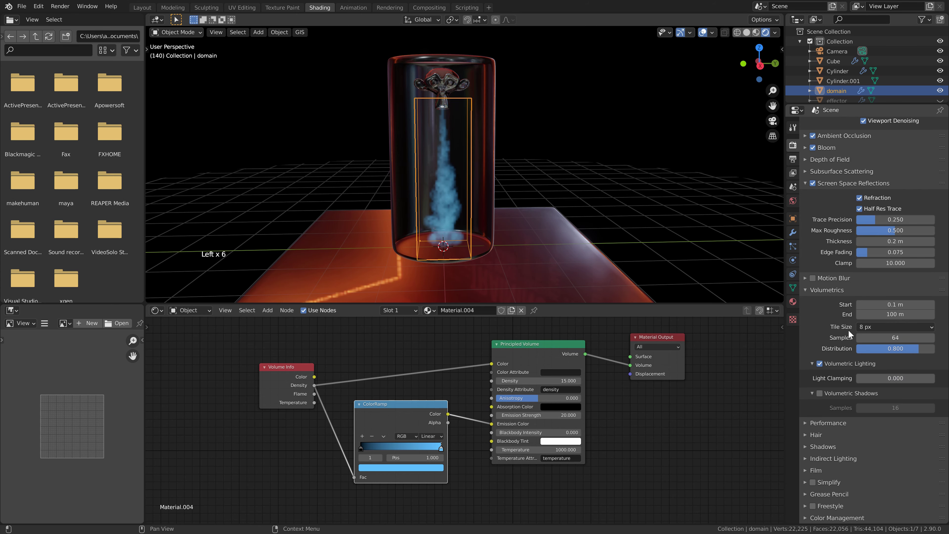
{"action": "left_click", "coordinate": [863, 326]}
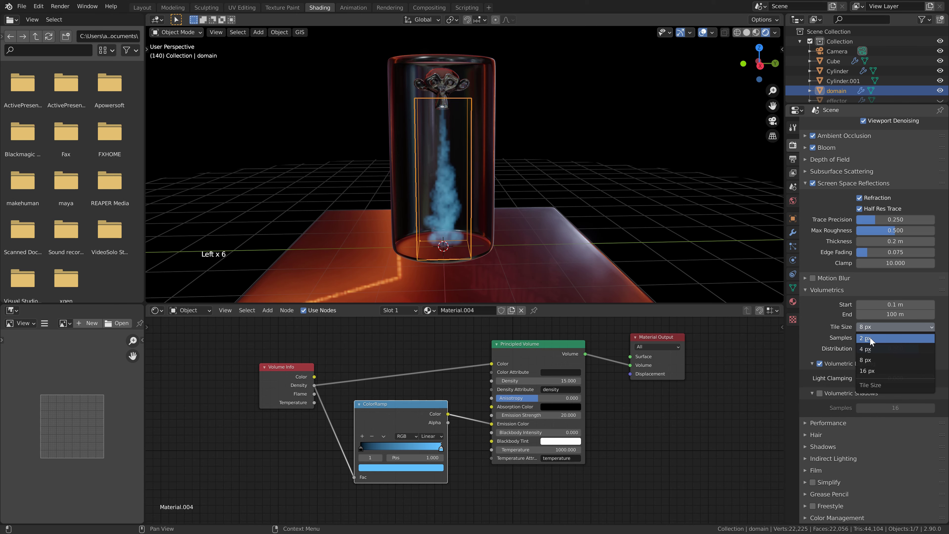
{"action": "left_click", "coordinate": [870, 338]}
{"action": "scroll", "coordinate": [463, 197], "scroll_direction": "up", "scroll_amount": 1}
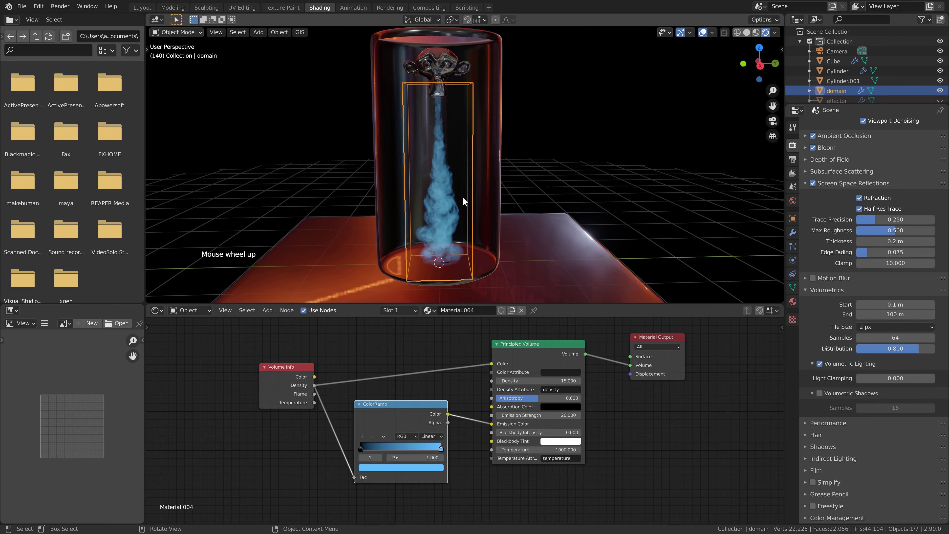
{"action": "scroll", "coordinate": [463, 197], "scroll_direction": "down", "scroll_amount": 2}
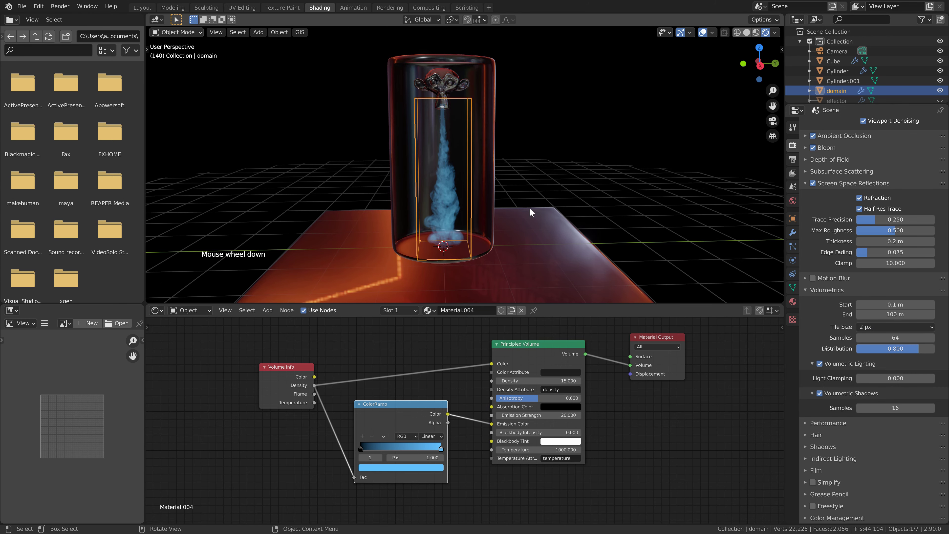
{"action": "scroll", "coordinate": [464, 202], "scroll_direction": "up", "scroll_amount": 1}
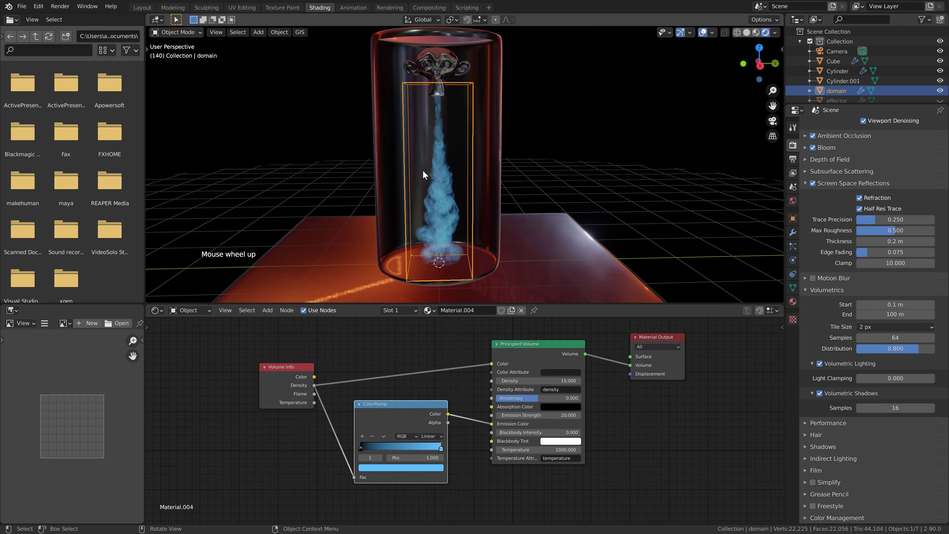
Step: Save the blend file and switch to the Layout workspace with the whole cylinder in view
{"action": "key", "text": "ctrl+s"}
{"action": "scroll", "coordinate": [433, 204], "scroll_direction": "down", "scroll_amount": 1}
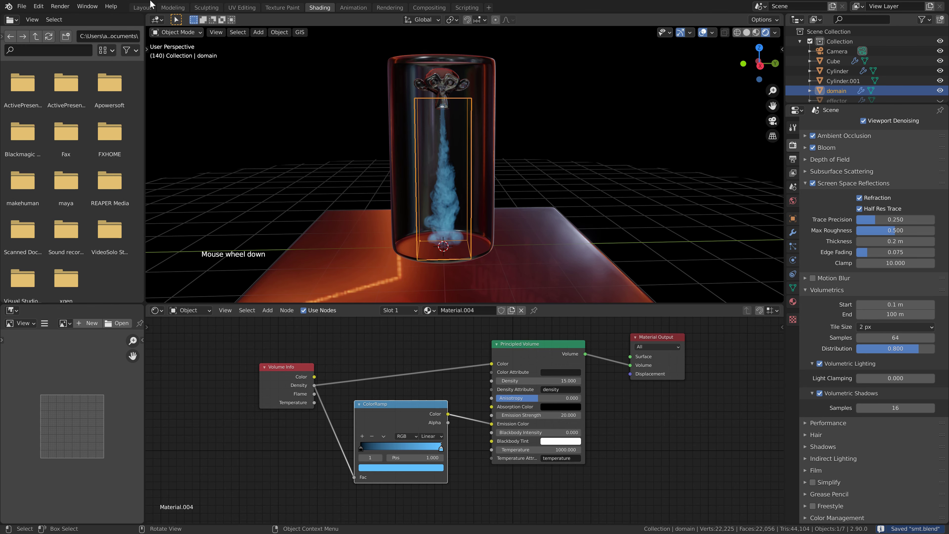
{"action": "left_click", "coordinate": [141, 9]}
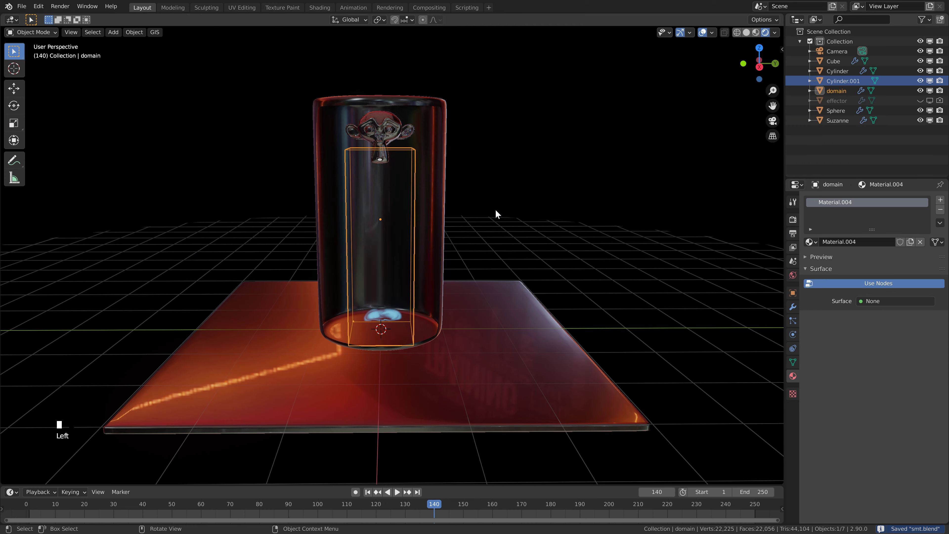
{"action": "middle_click_drag", "start_coordinate": [486, 239], "coordinate": [517, 223], "text": "shift"}
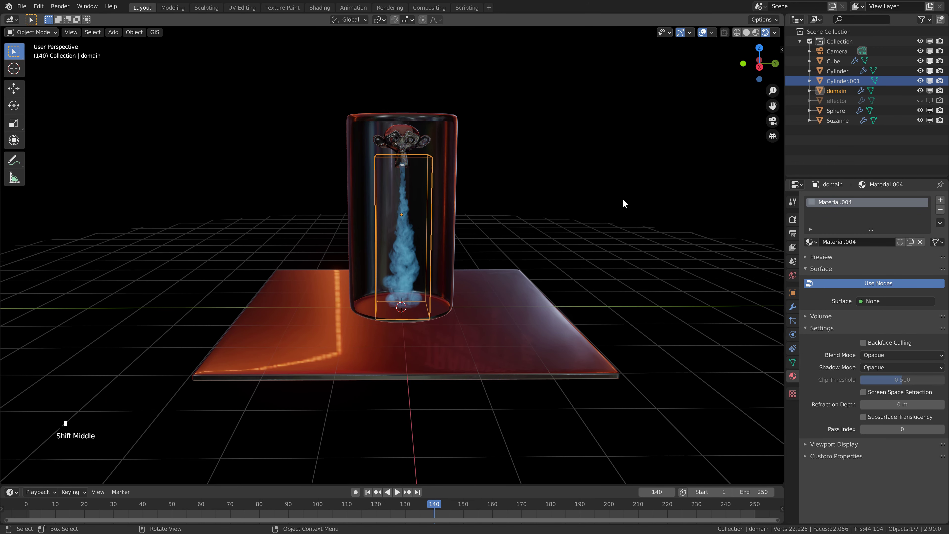
Step: Switch the render engine to Cycles and set its device to GPU Compute
{"action": "left_click", "coordinate": [793, 219]}
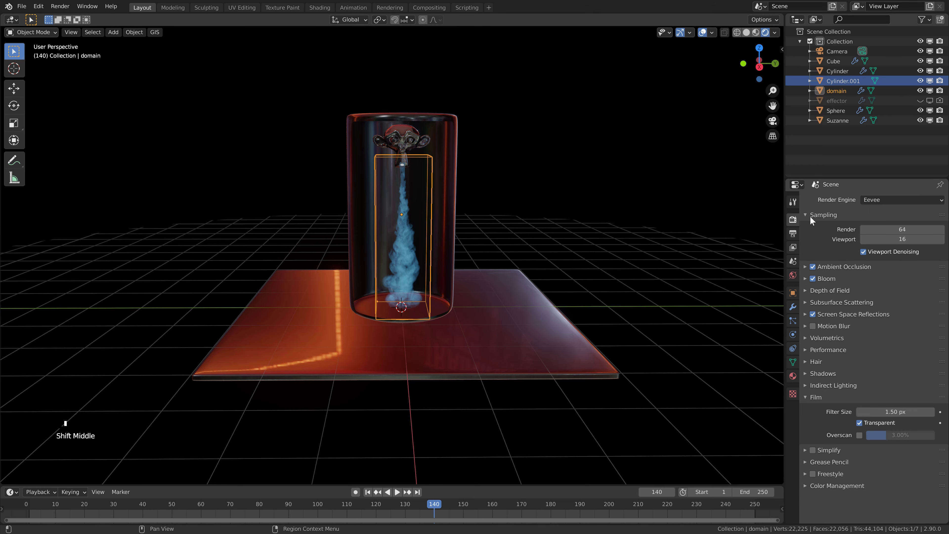
{"action": "left_click", "coordinate": [876, 199]}
{"action": "left_click", "coordinate": [879, 232]}
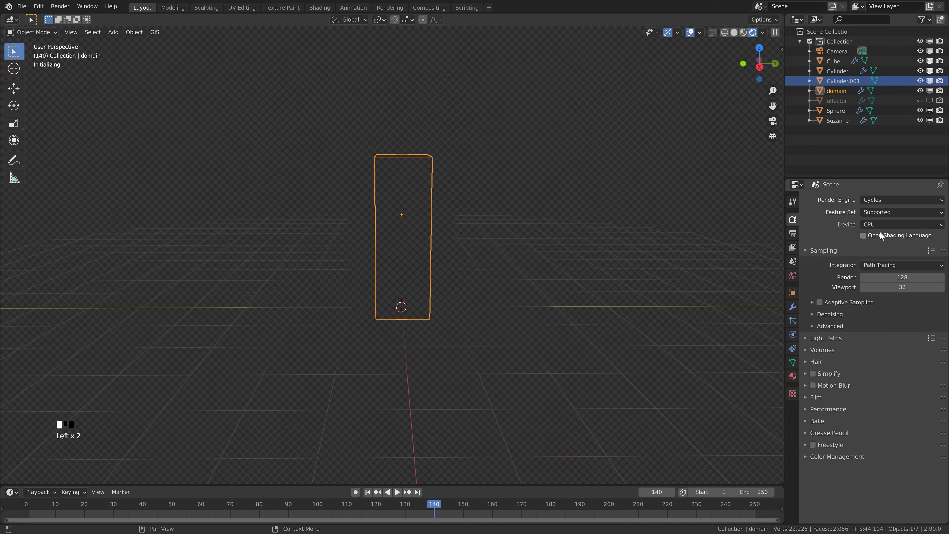
{"action": "left_click", "coordinate": [879, 224]}
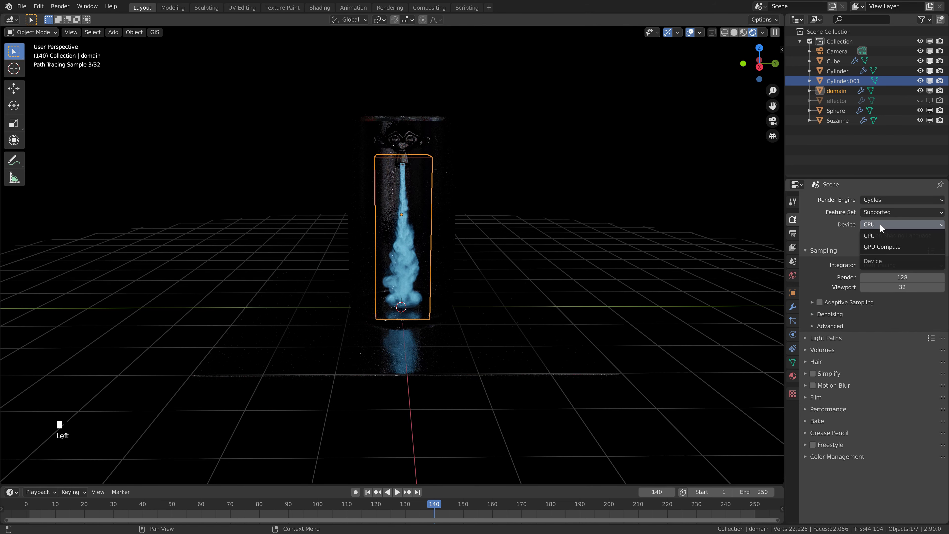
{"action": "left_click", "coordinate": [881, 247]}
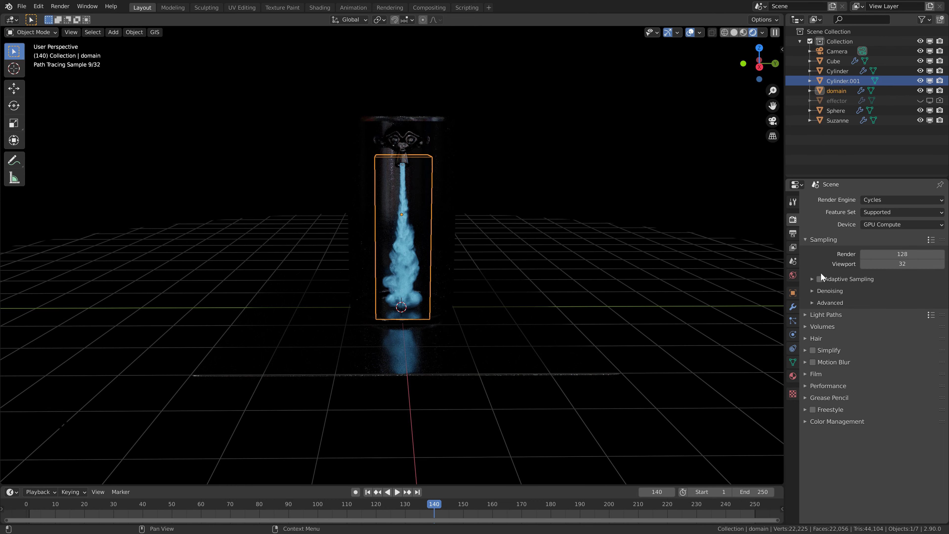
Step: Enable Adaptive Sampling and turn on render denoising with the OptiX denoiser
{"action": "left_click", "coordinate": [820, 277]}
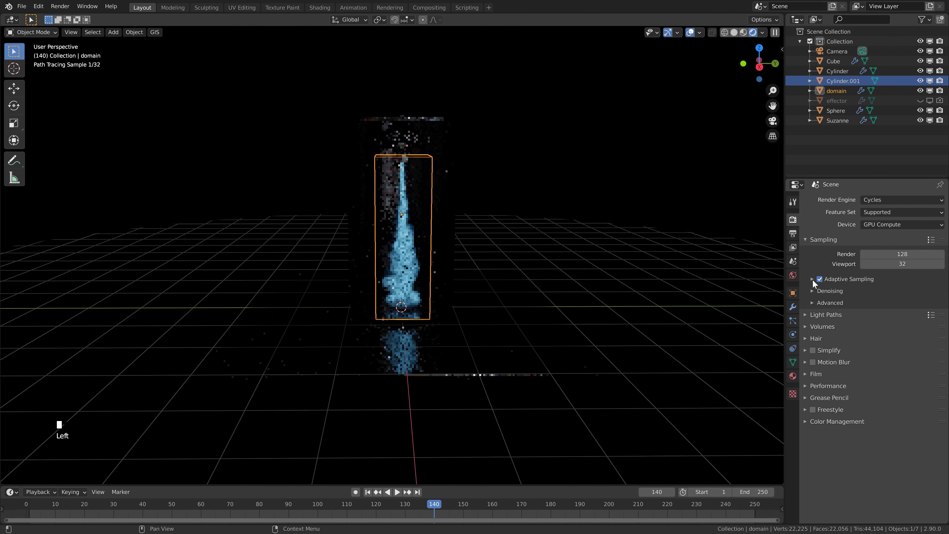
{"action": "left_click", "coordinate": [812, 289]}
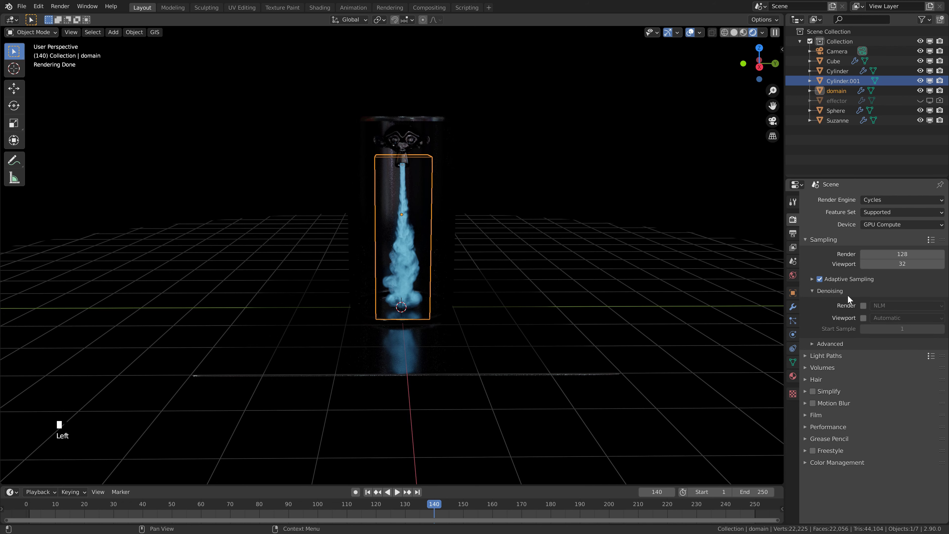
{"action": "left_click", "coordinate": [864, 305]}
{"action": "left_click", "coordinate": [894, 306]}
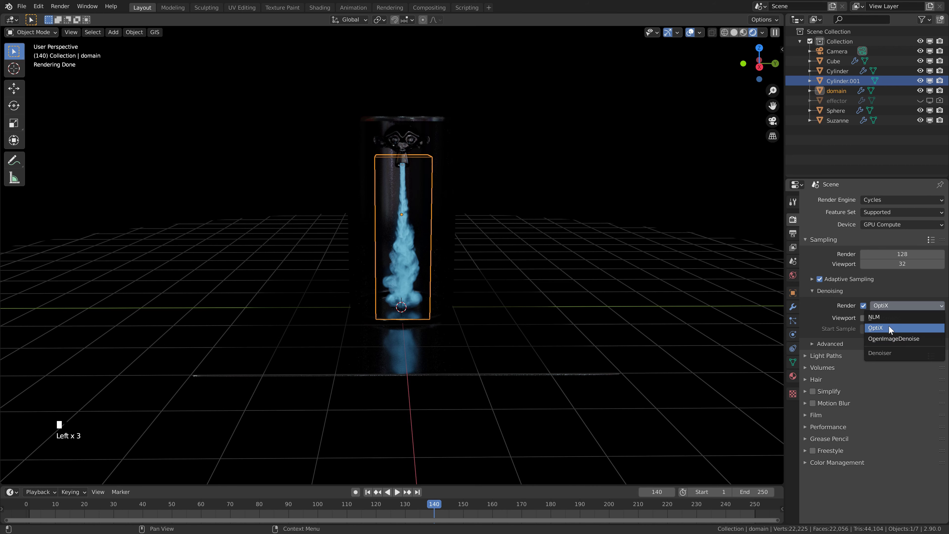
Step: Set the Cycles render tile size to 256 px in both X and Y
{"action": "left_click", "coordinate": [807, 426]}
{"action": "scroll", "coordinate": [822, 374], "scroll_direction": "down", "scroll_amount": 6}
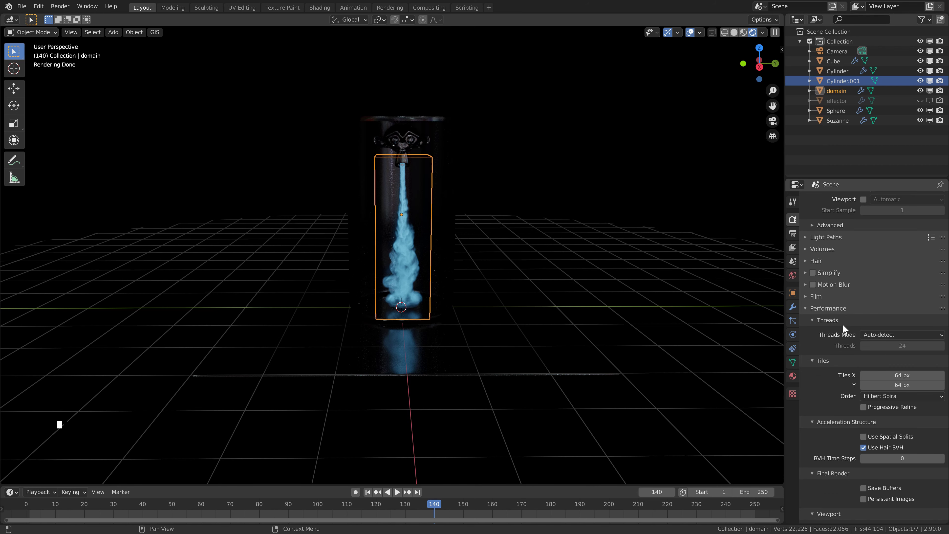
{"action": "left_click_drag", "start_coordinate": [892, 374], "coordinate": [894, 384]}
{"action": "type", "text": "256"}
{"action": "left_click", "coordinate": [886, 370]}
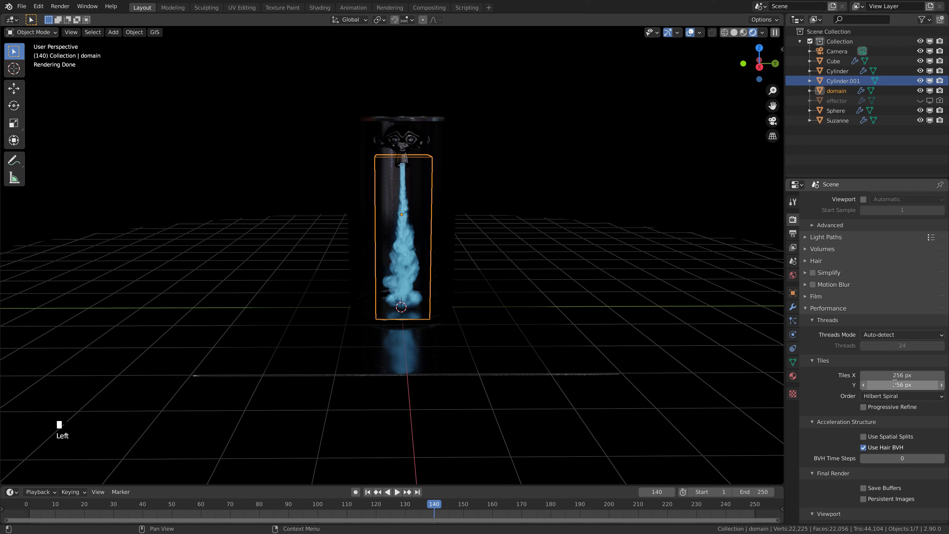
{"action": "left_click", "coordinate": [805, 307]}
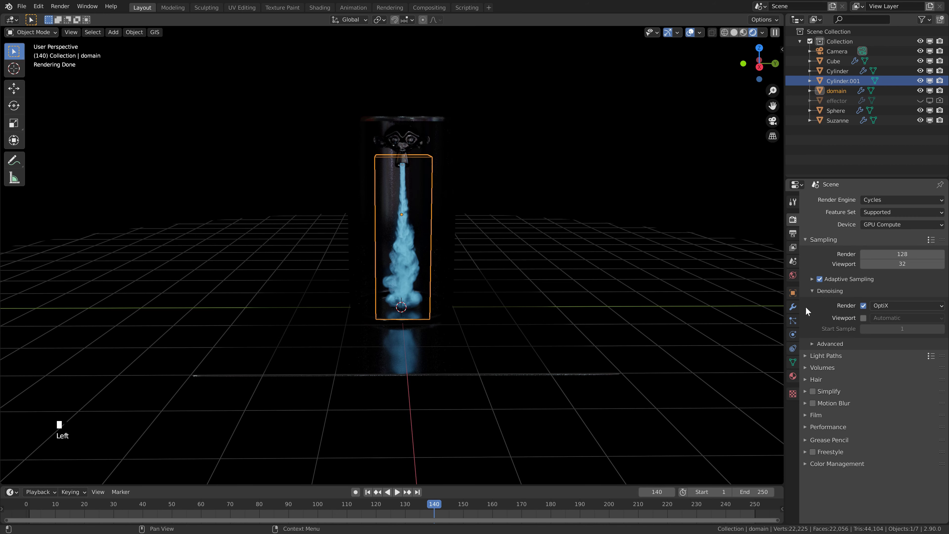
Step: Add an area light to the scene at the 3D cursor
{"action": "middle_click_drag", "start_coordinate": [613, 161], "coordinate": [598, 151]}
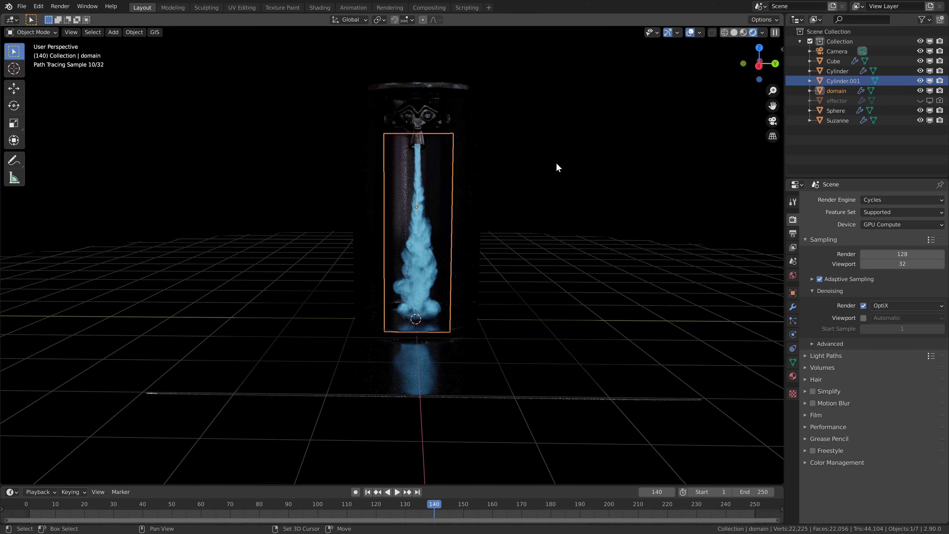
{"action": "key", "text": "shift+a"}
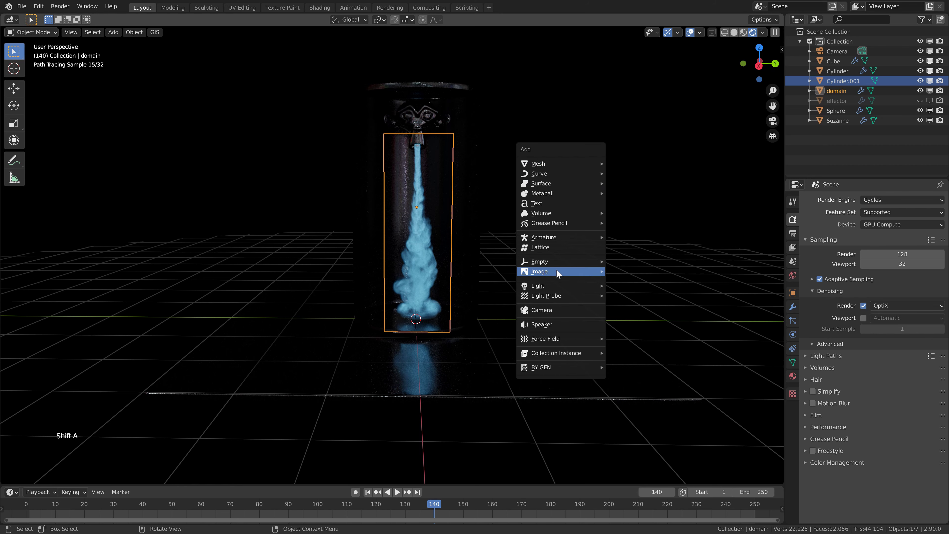
{"action": "mouse_move", "coordinate": [583, 286]}
{"action": "left_click", "coordinate": [644, 320]}
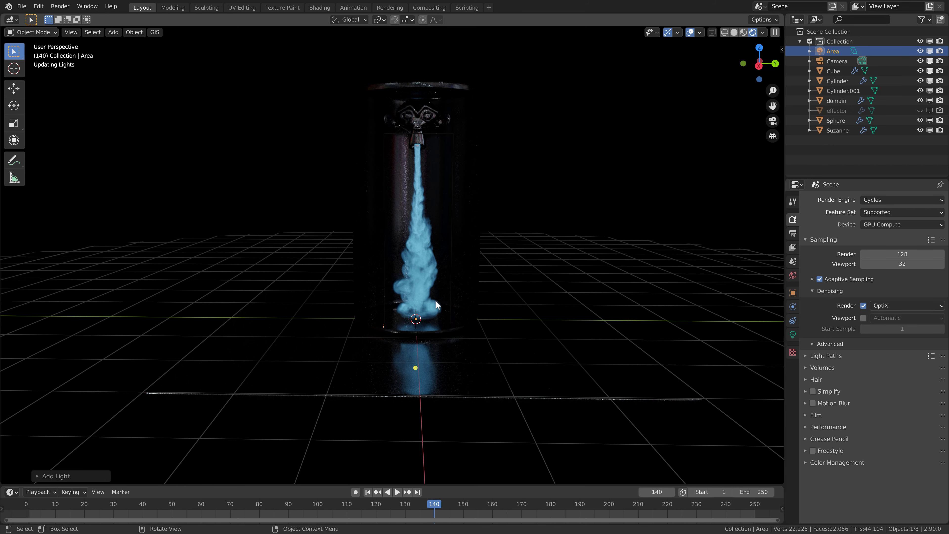
Step: In solid shading, raise the area light to just above the cylinder's height and shift it along negative Y beside the cylinder
{"action": "scroll", "coordinate": [438, 305], "scroll_direction": "down", "scroll_amount": 2}
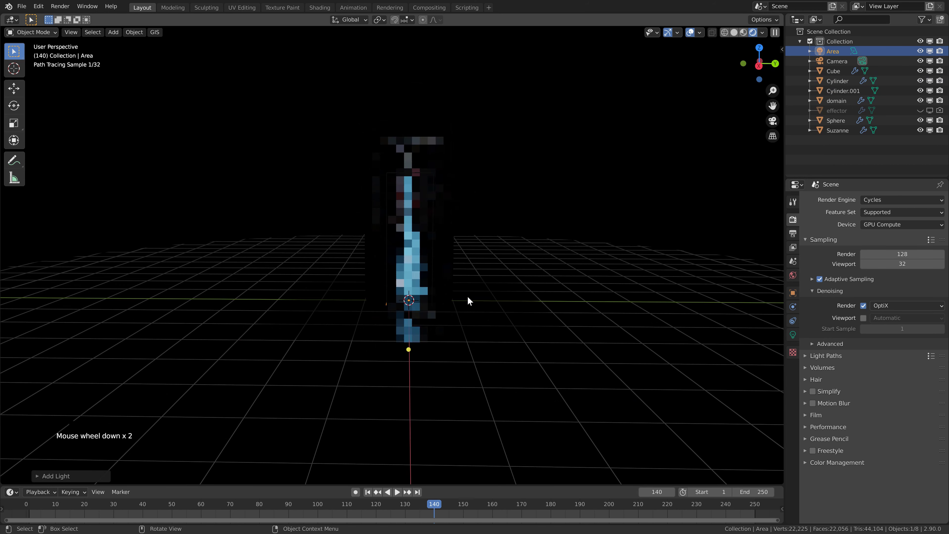
{"action": "left_click", "coordinate": [737, 32]}
{"action": "key", "text": "g"}
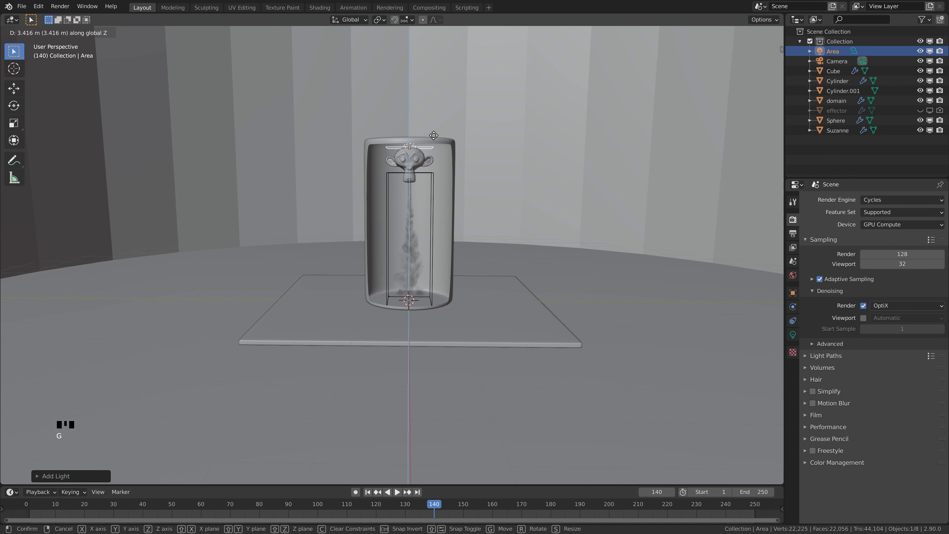
{"action": "key", "text": "g"}
{"action": "key", "text": "g"}
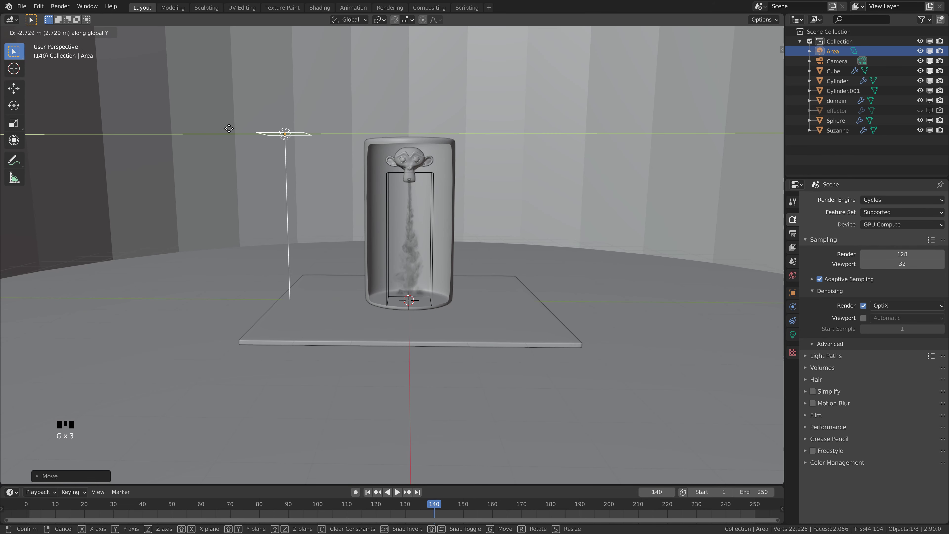
{"action": "left_click", "coordinate": [267, 106]}
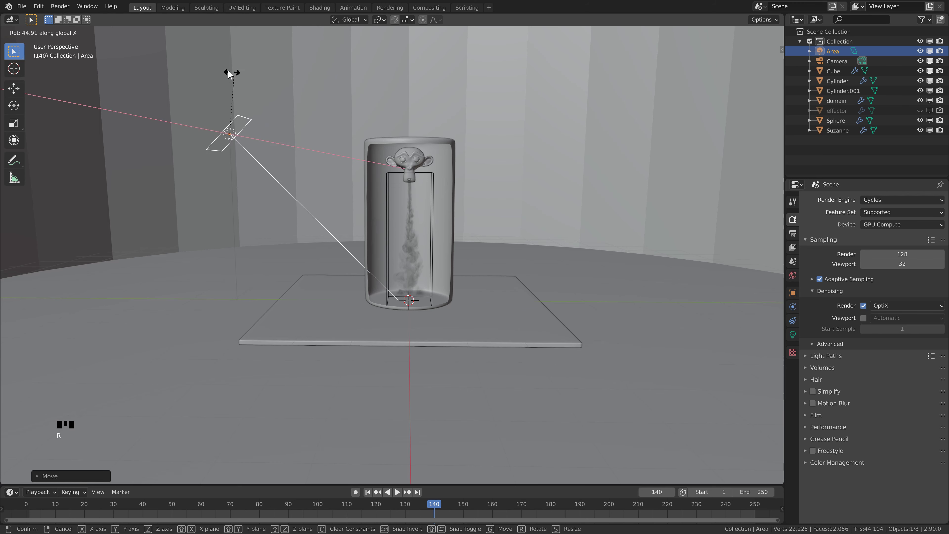
Step: Tilt the area light about the X axis towards the cylinder and move it back along negative X behind the cylinder
{"action": "left_click", "coordinate": [365, 63]}
{"action": "key", "text": "r"}
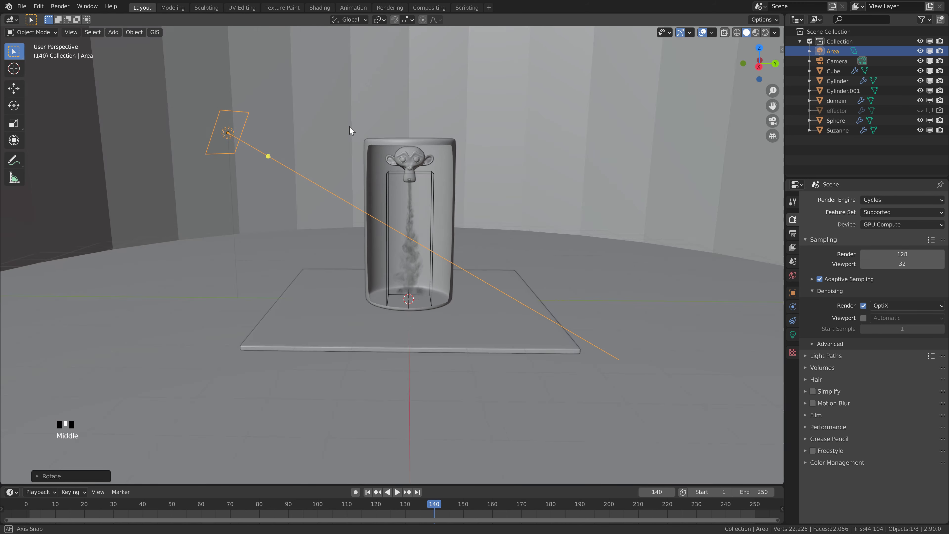
{"action": "left_click", "coordinate": [349, 125]}
{"action": "middle_click_drag", "start_coordinate": [350, 126], "coordinate": [352, 152]}
{"action": "key", "text": "g"}
{"action": "key", "text": "x"}
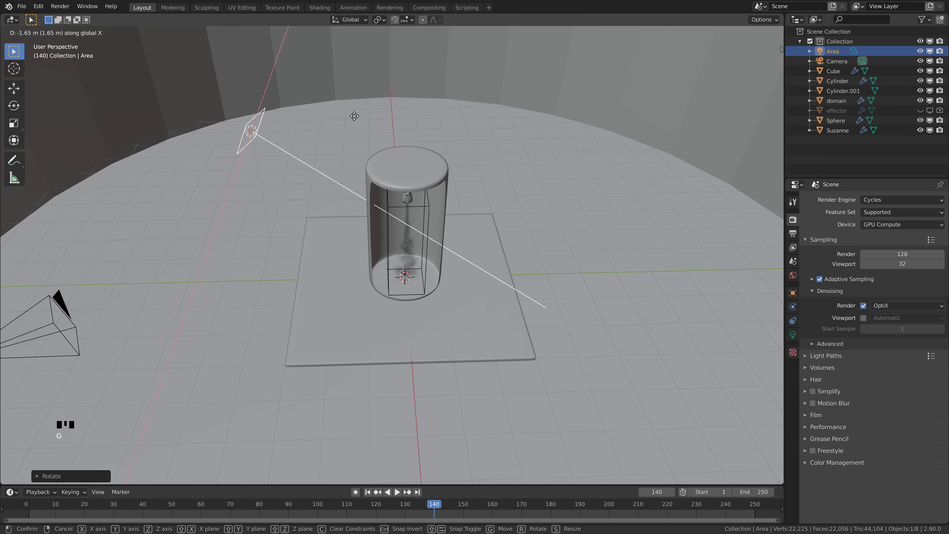
{"action": "left_click", "coordinate": [354, 105]}
Step: Rotate the area light about the Z axis to aim at the cylinder's base and scale it to about twice its size
{"action": "key", "text": "r"}
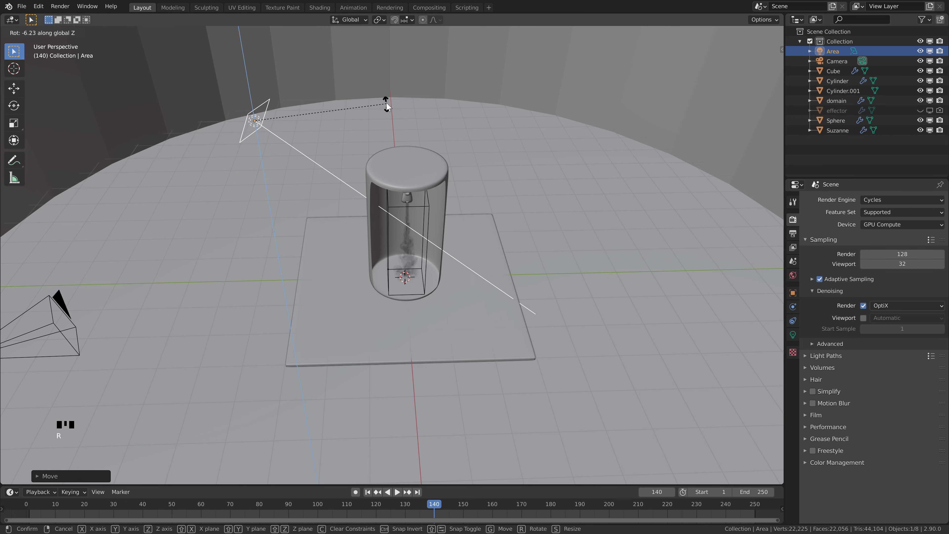
{"action": "left_click", "coordinate": [392, 130]}
{"action": "key", "text": "s"}
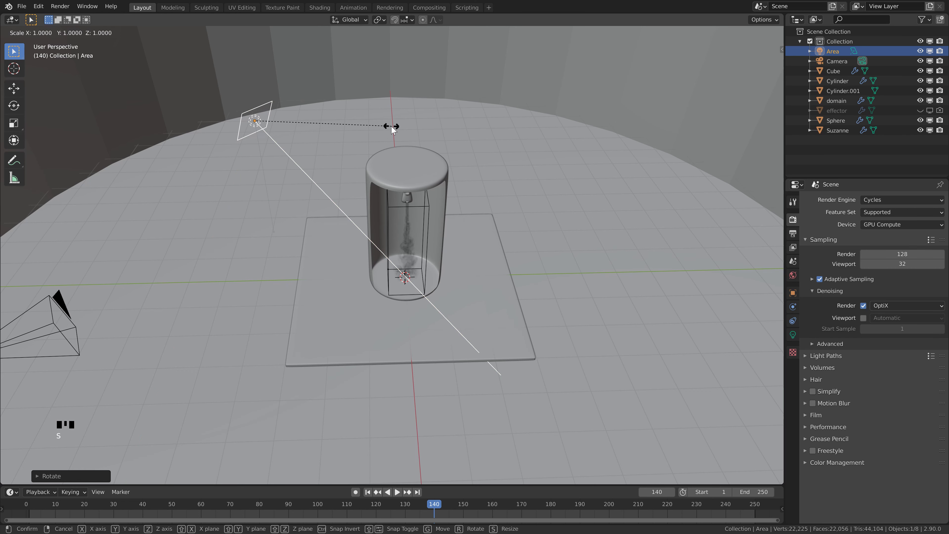
{"action": "left_click", "coordinate": [535, 86]}
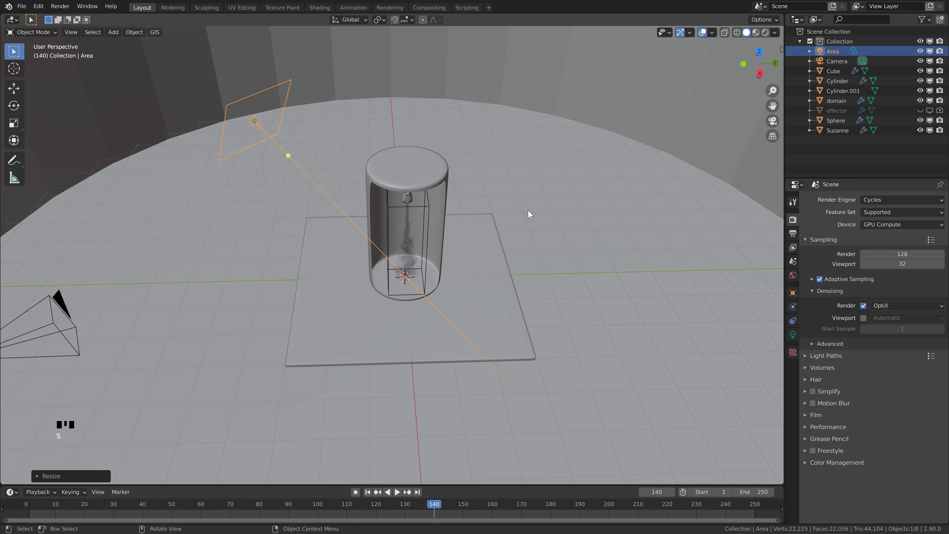
Step: Set the area light's power to 2500 W and its colour to light blue
{"action": "left_click", "coordinate": [793, 334]}
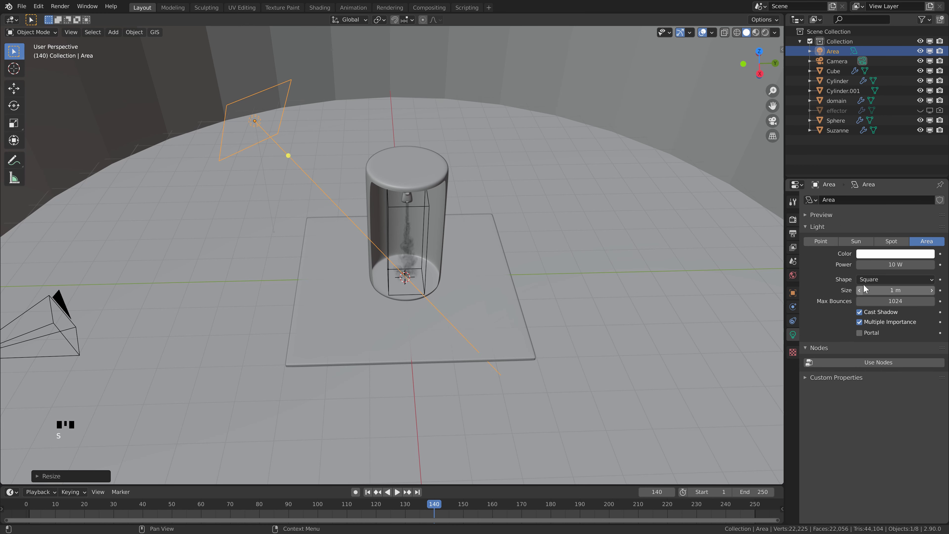
{"action": "left_click", "coordinate": [890, 265]}
{"action": "type", "text": "25"}
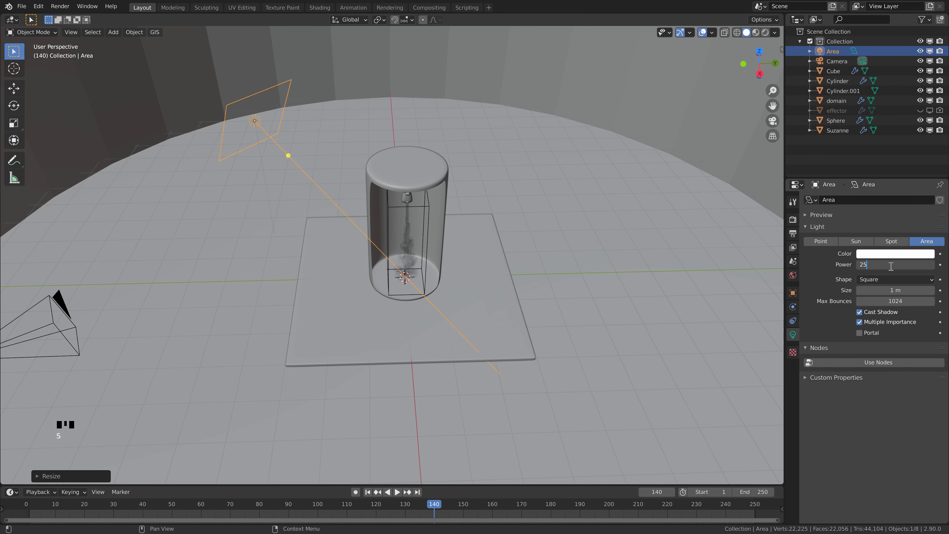
{"action": "left_click", "coordinate": [895, 254]}
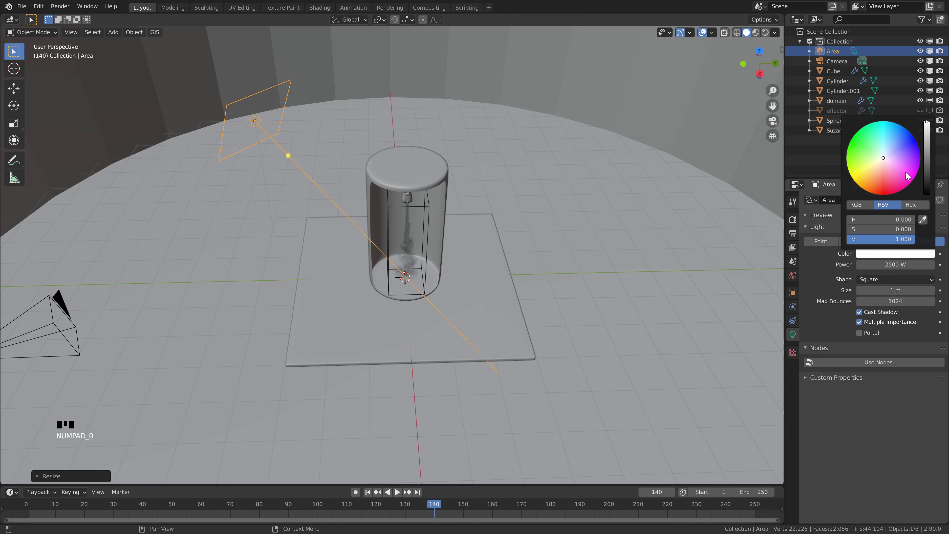
{"action": "left_click", "coordinate": [898, 138]}
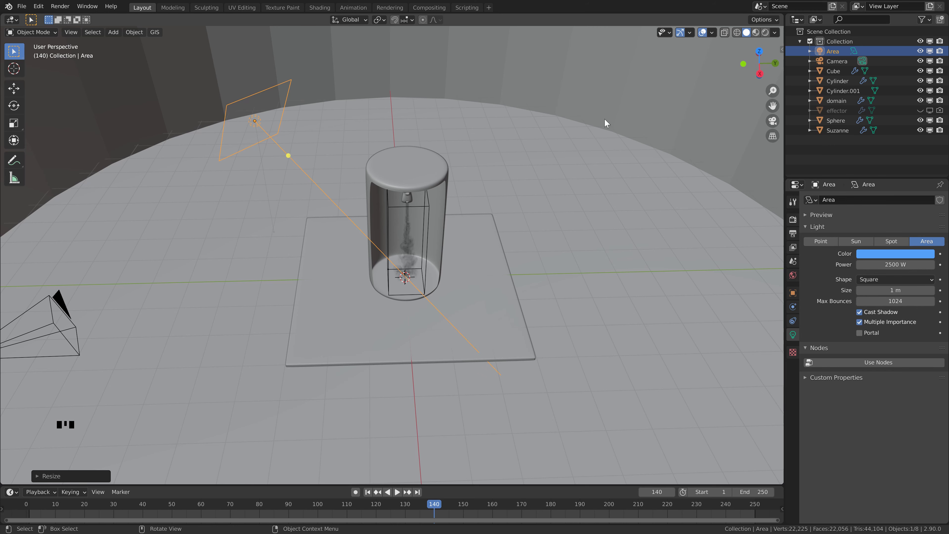
Step: Duplicate the area light along Y to the cylinder's opposite side and rotate the copy about Z to aim at the cylinder
{"action": "key", "text": "shift+d"}
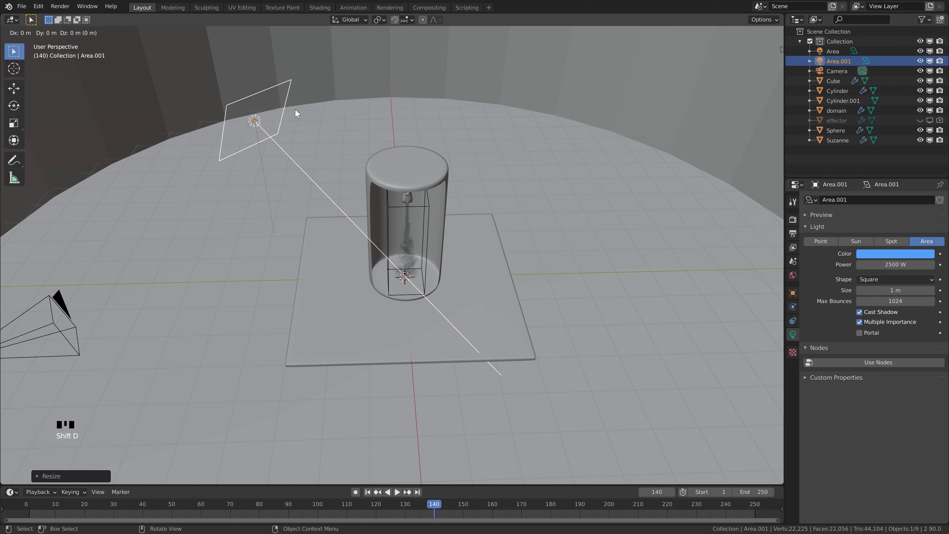
{"action": "key", "text": "y"}
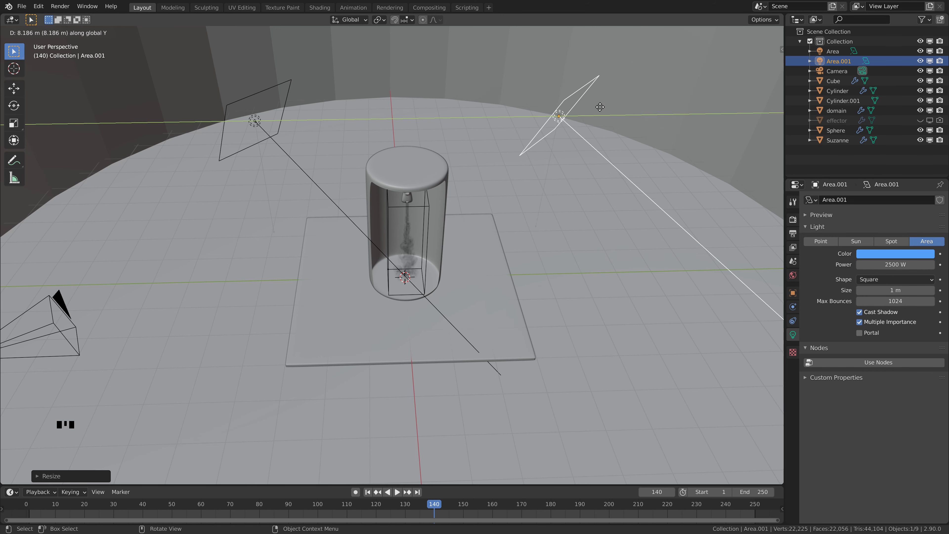
{"action": "left_click", "coordinate": [636, 119]}
{"action": "scroll", "coordinate": [636, 118], "scroll_direction": "up", "scroll_amount": 2}
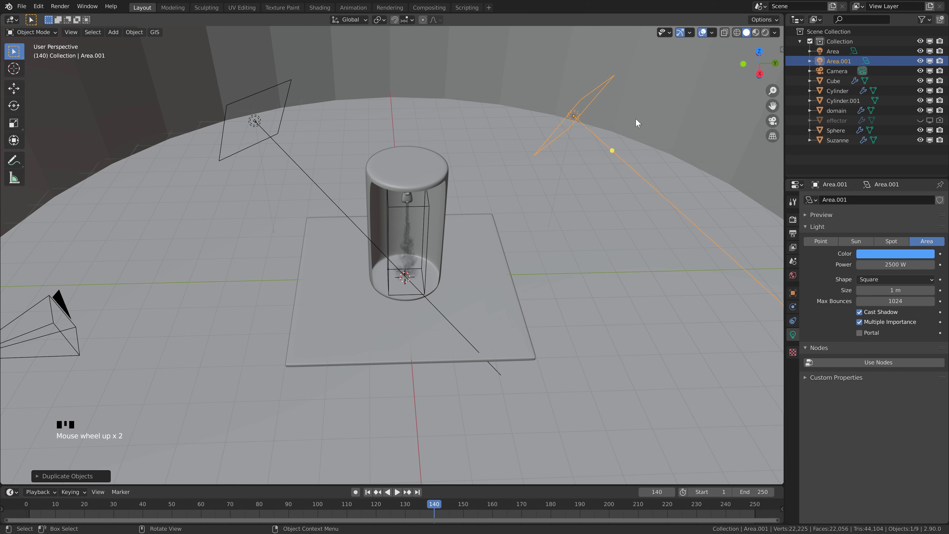
{"action": "key", "text": "r"}
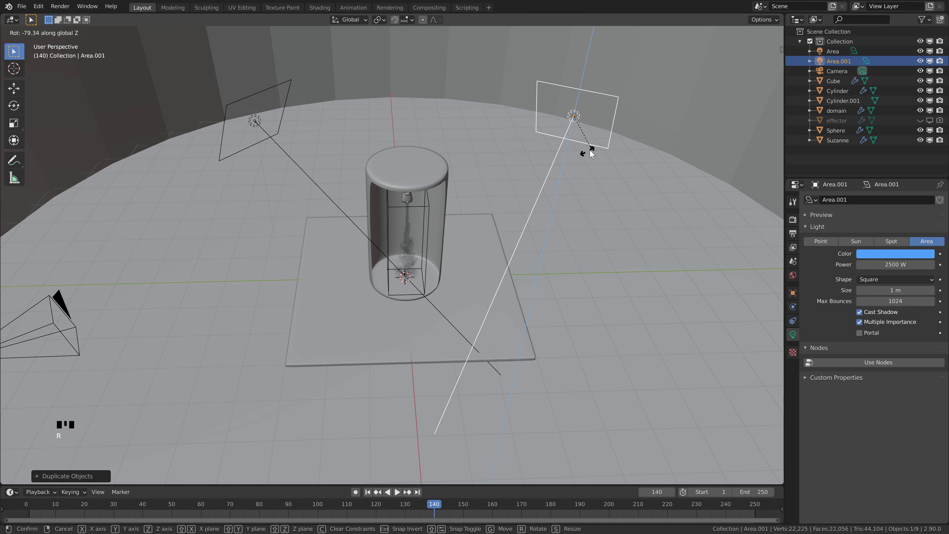
{"action": "left_click", "coordinate": [370, 332]}
{"action": "middle_click_drag", "start_coordinate": [370, 332], "coordinate": [366, 317]}
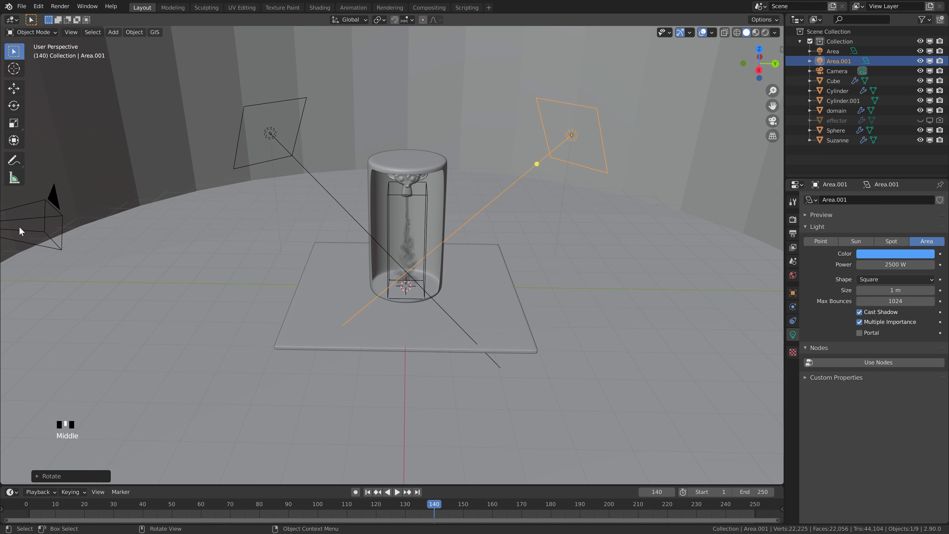
Step: Align the camera to a frontal view of the cylinder, monkey head and base plate
{"action": "middle_click_drag", "start_coordinate": [20, 232], "coordinate": [228, 231]}
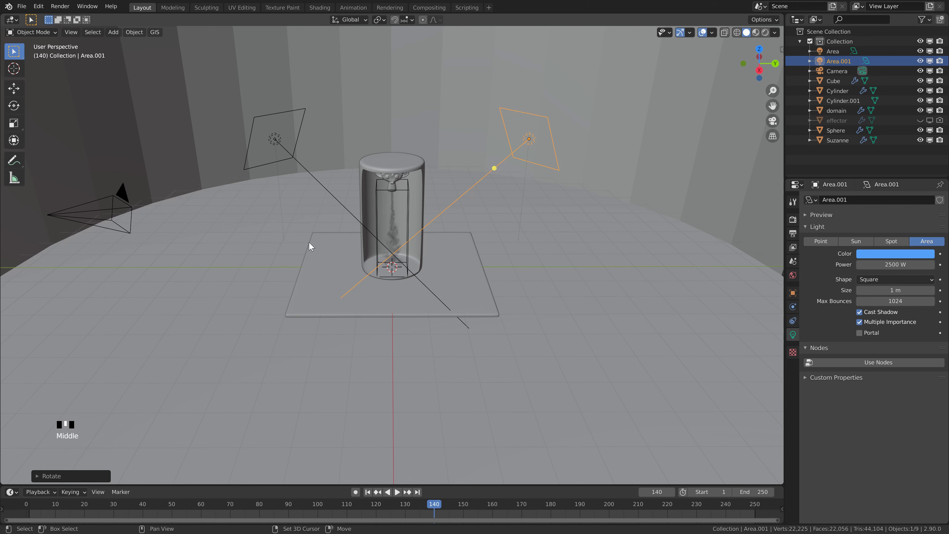
{"action": "key", "text": "shift+a"}
{"action": "scroll", "coordinate": [421, 284], "scroll_direction": "up", "scroll_amount": 4}
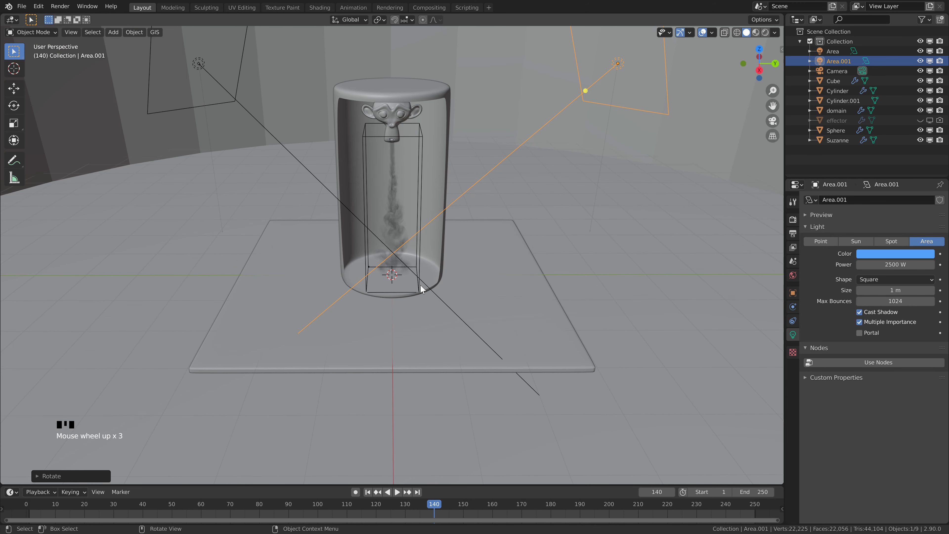
{"action": "middle_click_drag", "start_coordinate": [420, 284], "coordinate": [450, 258]}
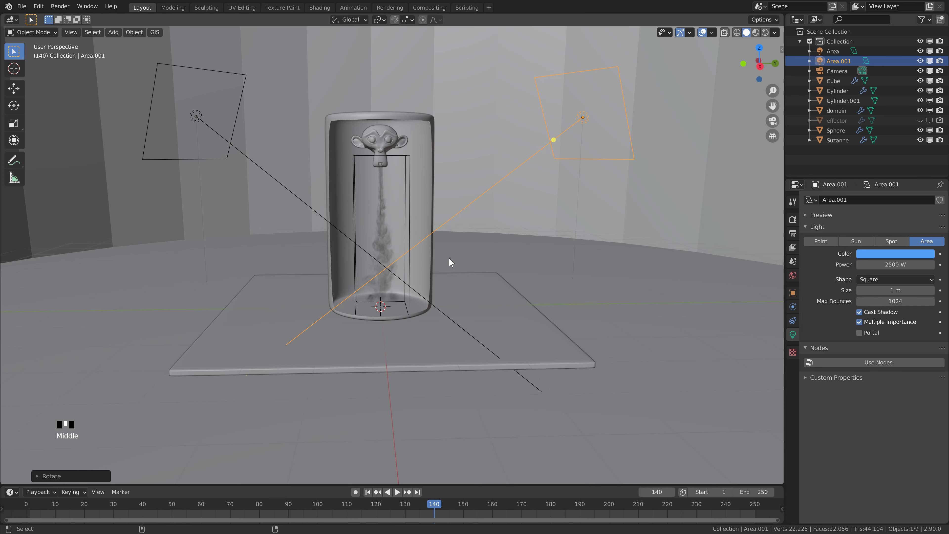
{"action": "key", "text": "ctrl+alt+KP_0"}
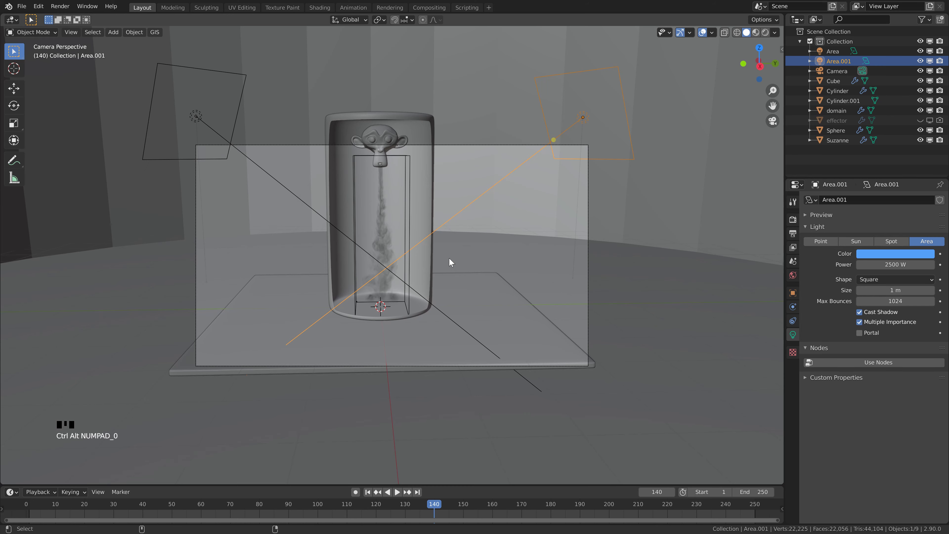
Step: Set the camera's focal length to 35 mm
{"action": "left_click", "coordinate": [837, 72]}
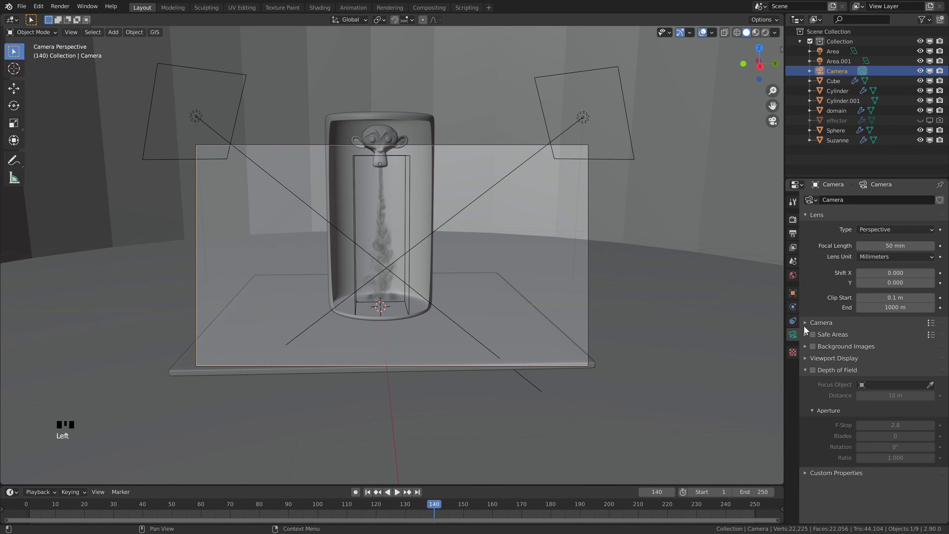
{"action": "left_click", "coordinate": [898, 245]}
{"action": "type", "text": "35"}
{"action": "key", "text": "Return"}
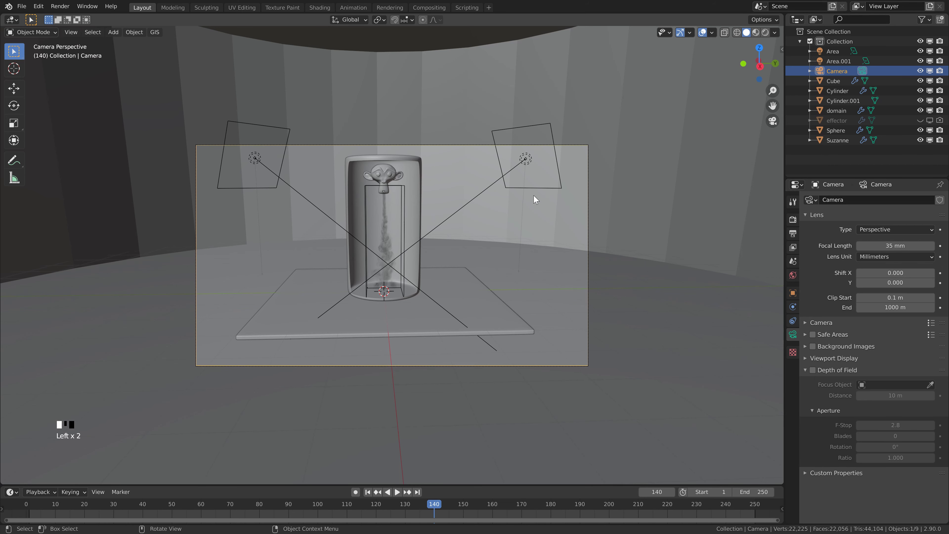
Step: Reframe the camera with Walk Navigation so the whole cylinder and its base plate sit centred in the frame
{"action": "key", "text": "F3"}
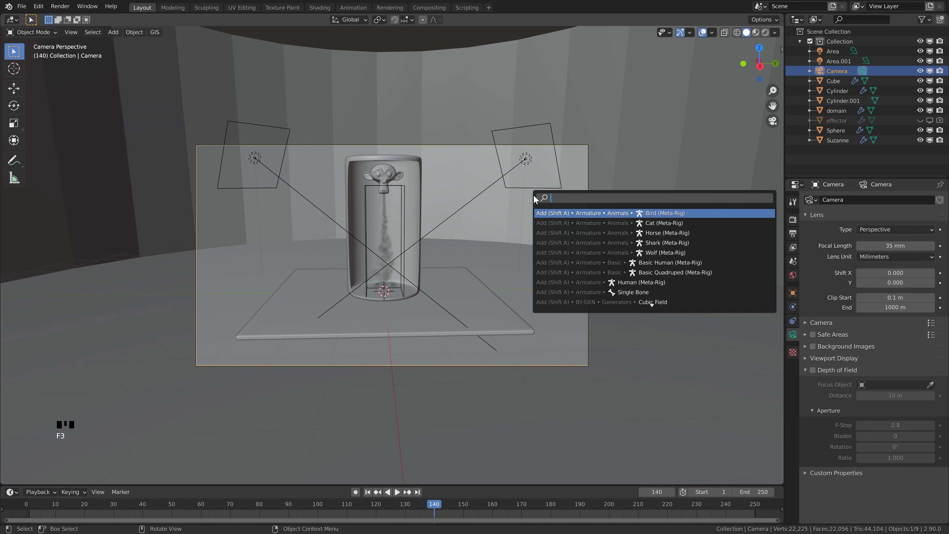
{"action": "type", "text": "walk"}
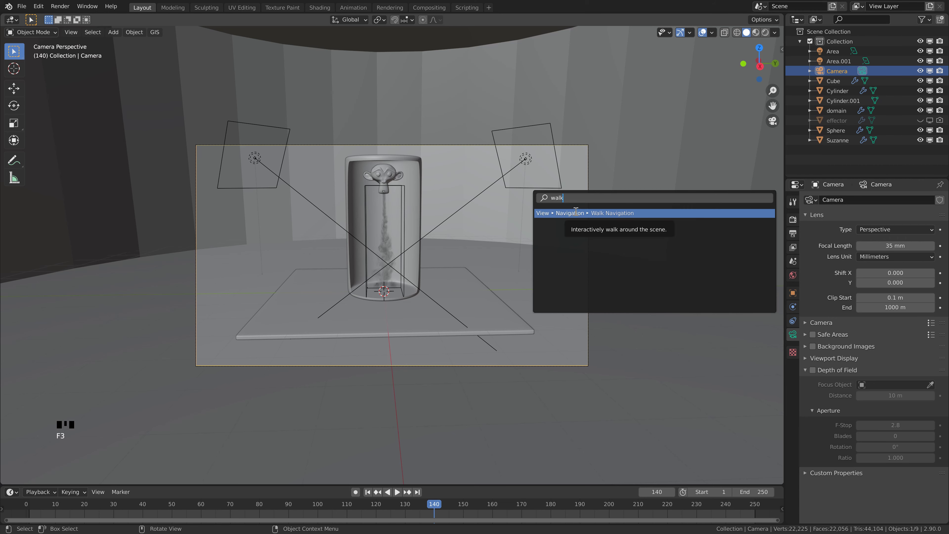
{"action": "key", "text": "Return"}
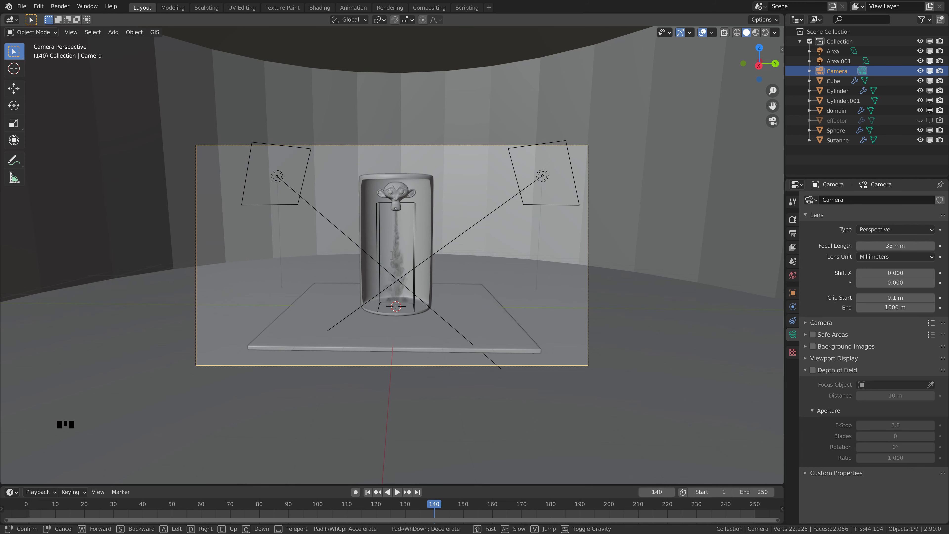
{"action": "key", "text": "Return"}
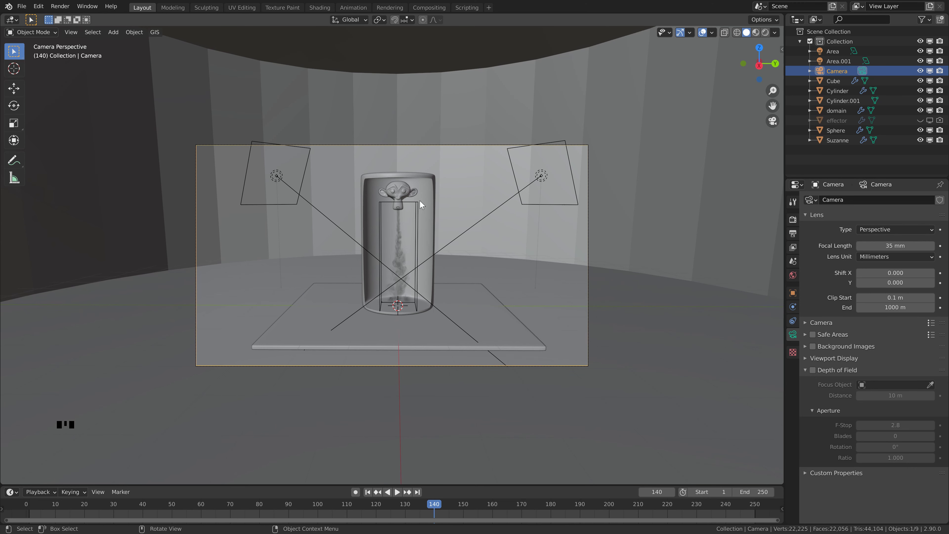
Step: Enable depth of field for the camera
{"action": "left_click", "coordinate": [813, 371]}
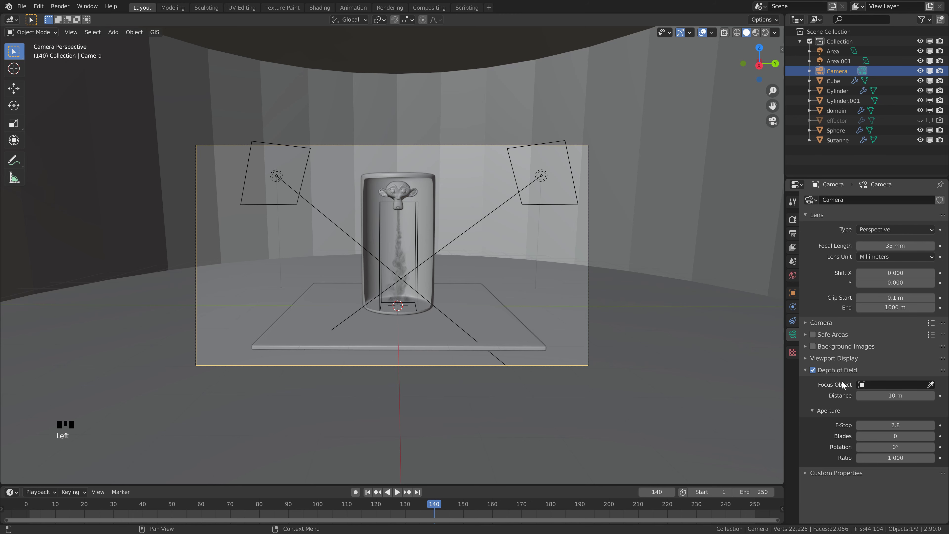
{"action": "left_click", "coordinate": [908, 385]}
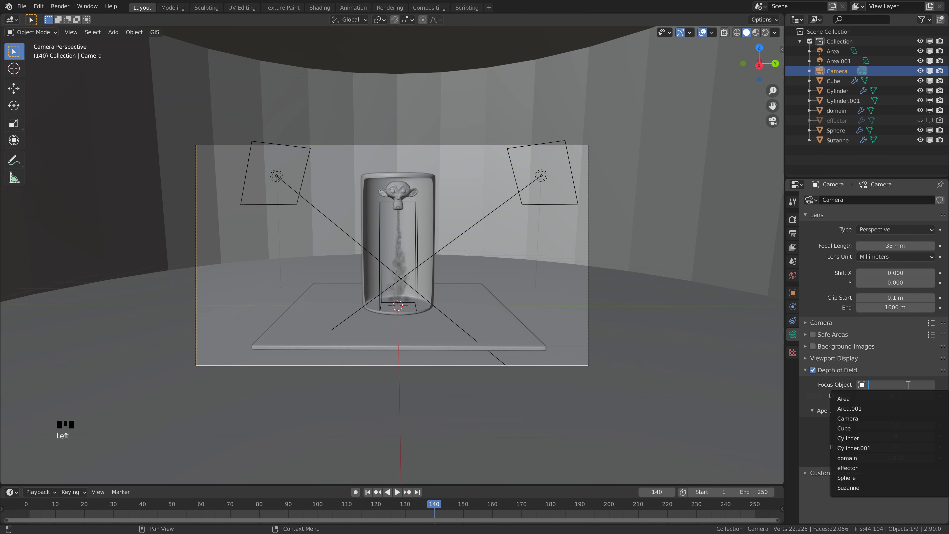
{"action": "left_click", "coordinate": [853, 488]}
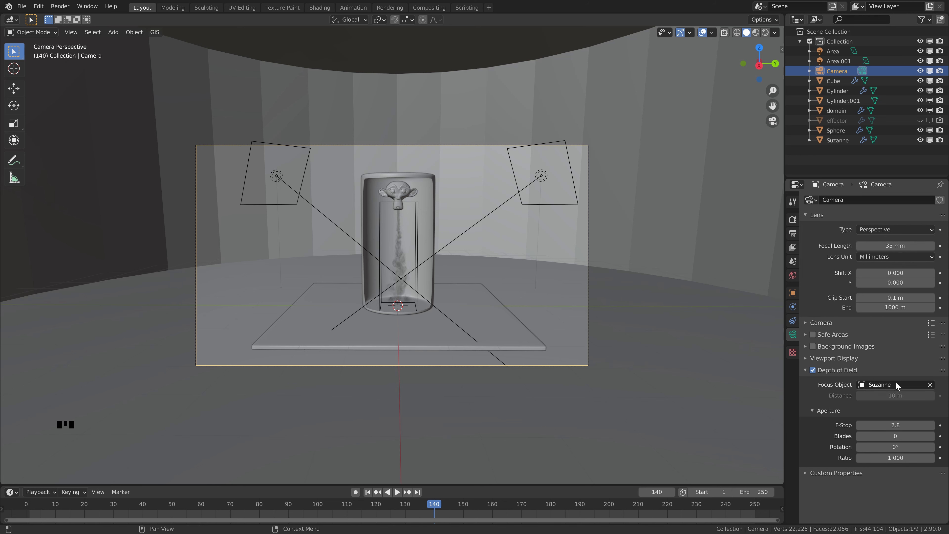
{"action": "left_click", "coordinate": [929, 385]}
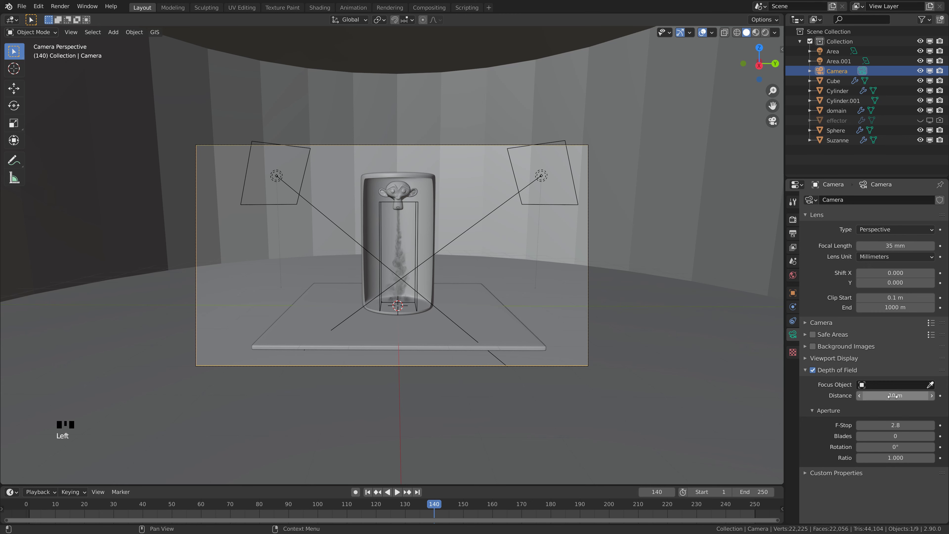
Step: Display the camera's limits in the viewport and check from the side where the focus point lies relative to the smoke
{"action": "left_click", "coordinate": [806, 358]}
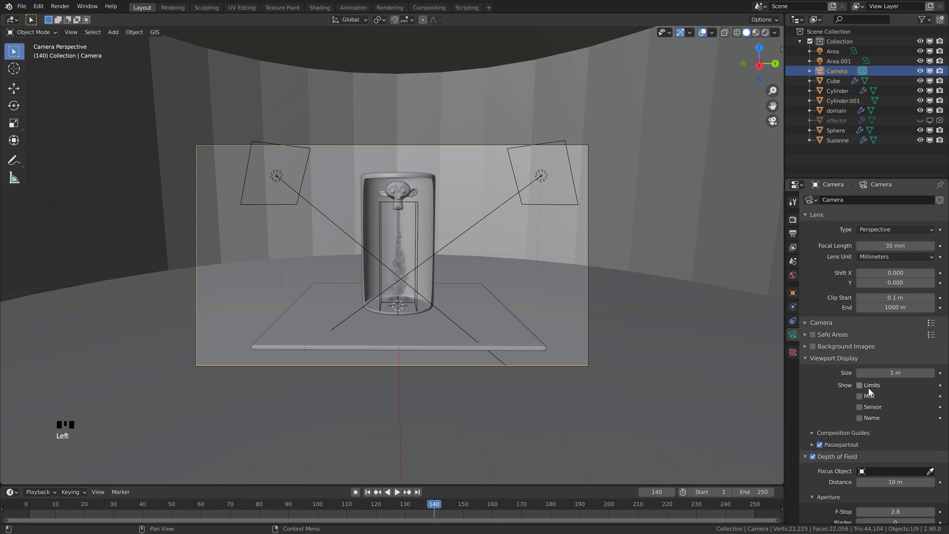
{"action": "left_click", "coordinate": [860, 385]}
{"action": "middle_click_drag", "start_coordinate": [529, 224], "coordinate": [488, 235]}
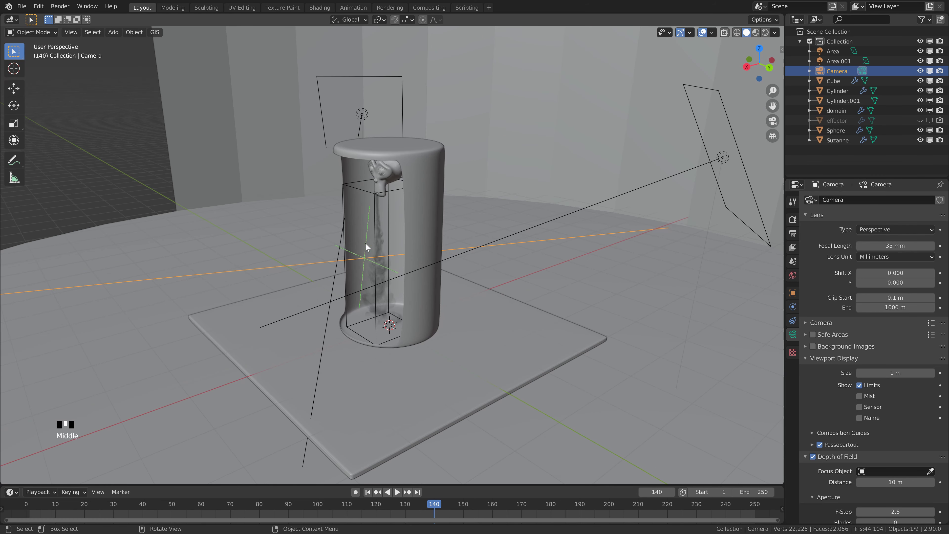
{"action": "middle_click_drag", "start_coordinate": [365, 243], "coordinate": [441, 239]}
{"action": "left_click", "coordinate": [834, 358]}
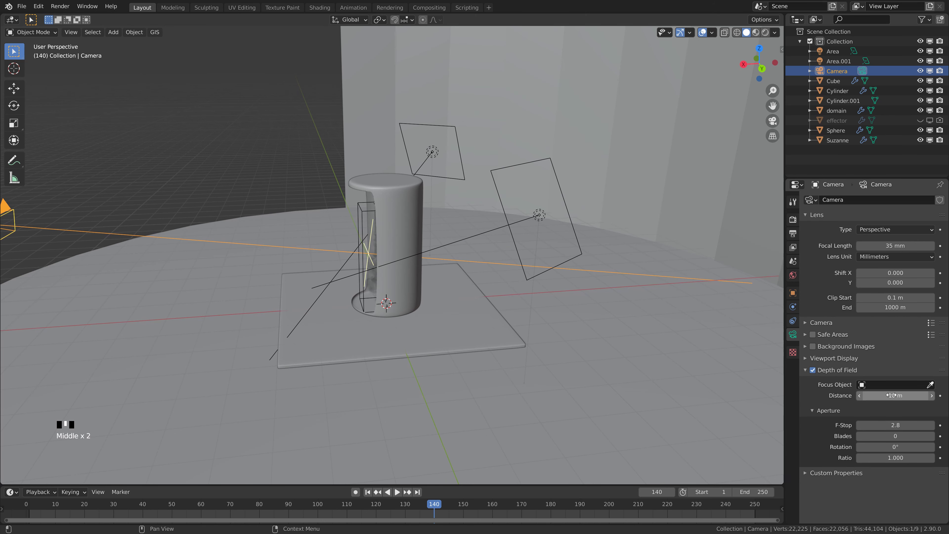
Step: Set the camera's focus distance to 10 m and preview the camera view in Rendered shading with overlays hidden
{"action": "left_click_drag", "start_coordinate": [891, 395], "coordinate": [901, 392]}
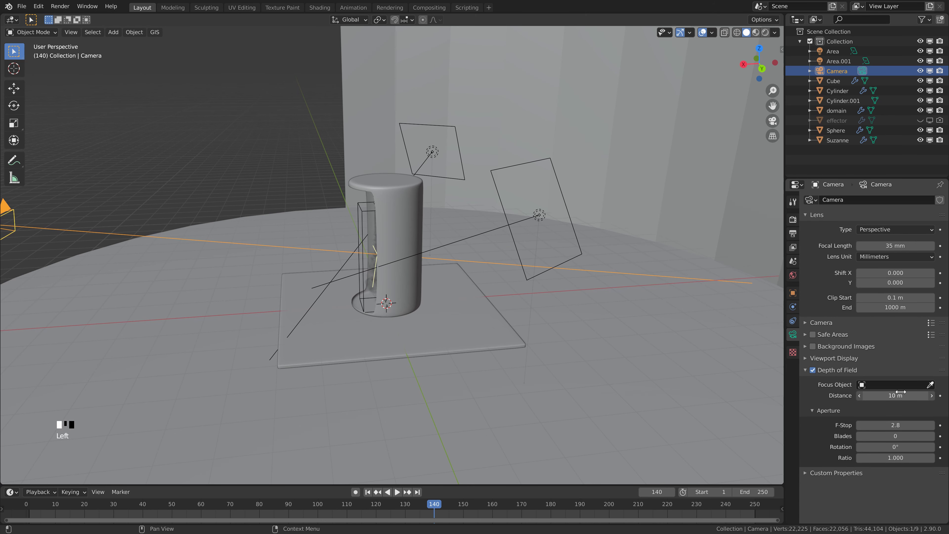
{"action": "key", "text": "KP_0"}
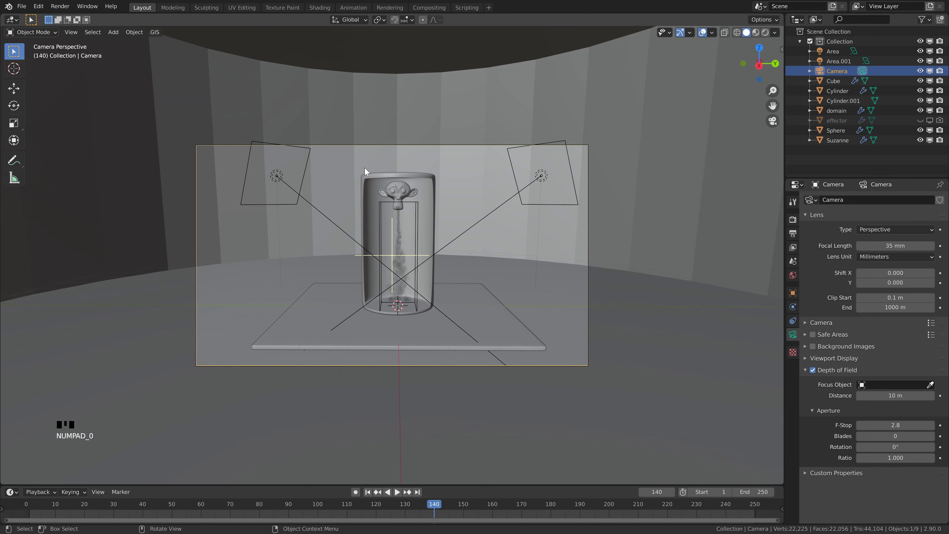
{"action": "double_click", "coordinate": [773, 121]}
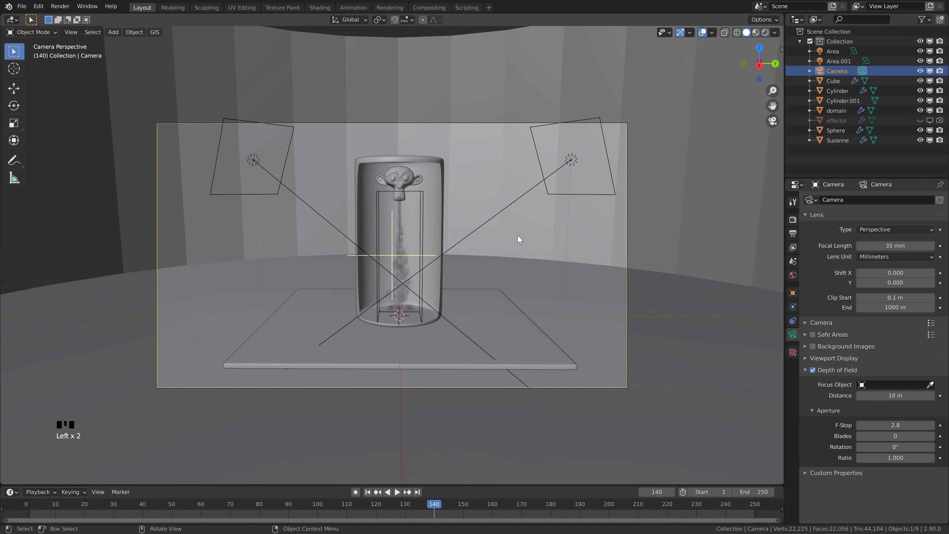
{"action": "left_click", "coordinate": [772, 122]}
{"action": "left_click", "coordinate": [772, 122]}
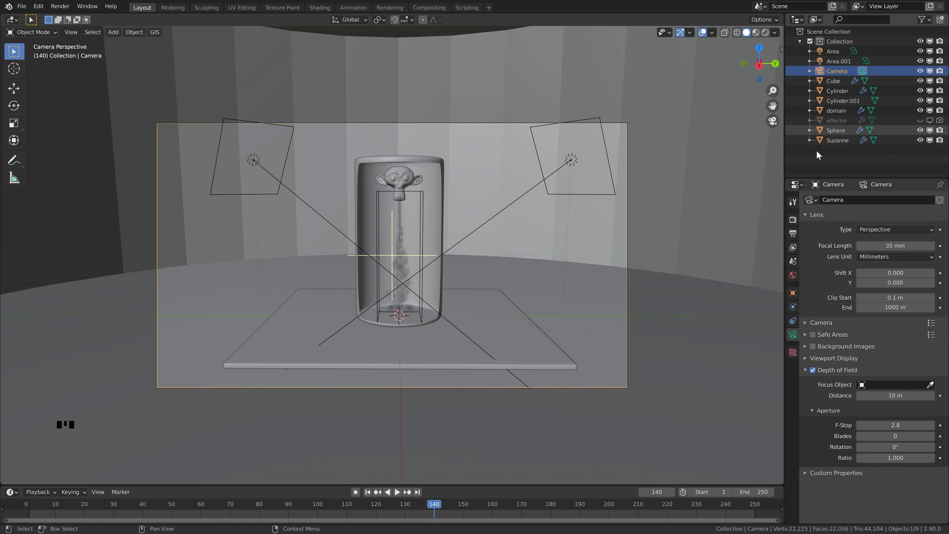
{"action": "left_click", "coordinate": [766, 32]}
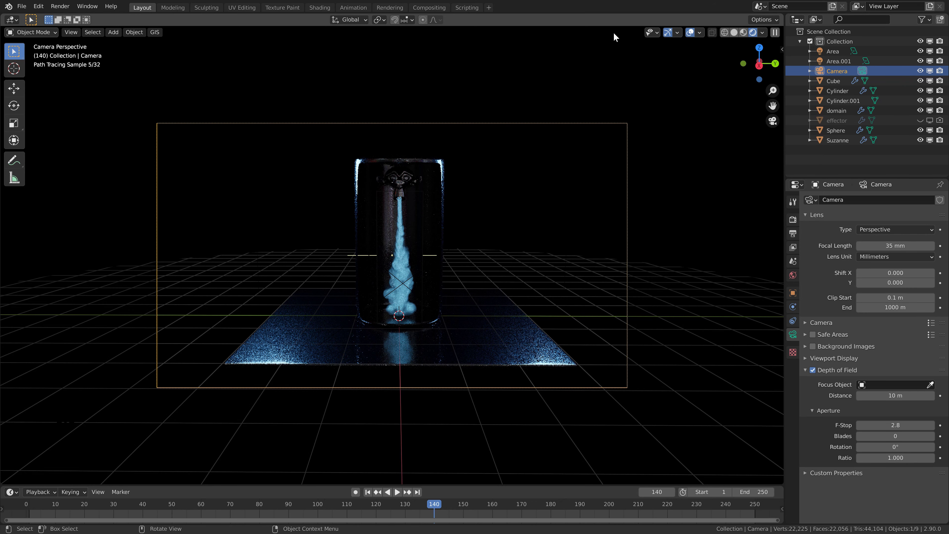
{"action": "left_click", "coordinate": [691, 32]}
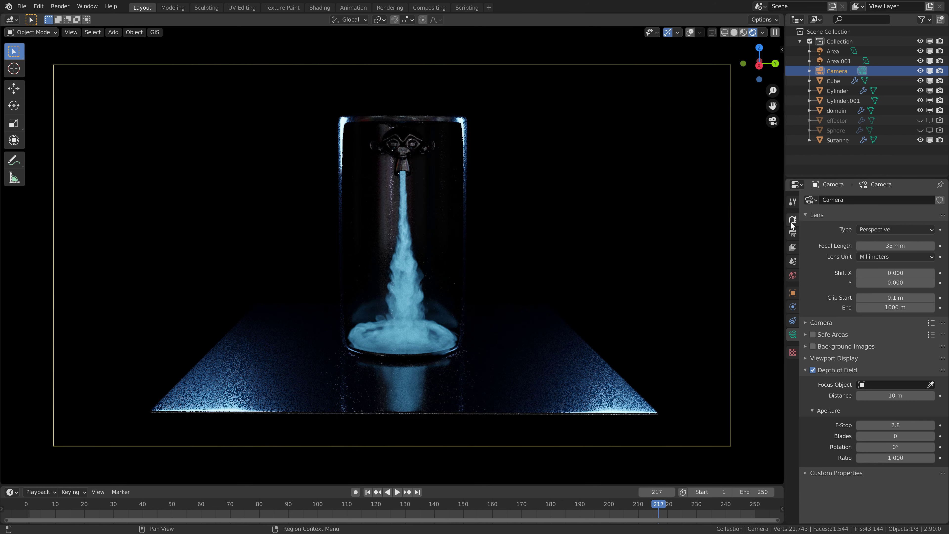
Step: Set the Cycles volume step rate for rendering to 3 and the maximum volume steps to 512
{"action": "left_click", "coordinate": [794, 219]}
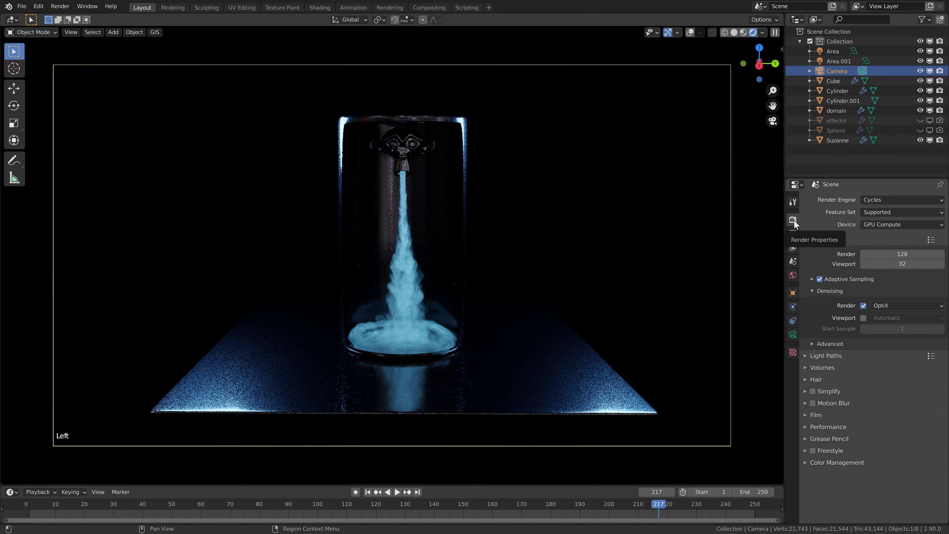
{"action": "scroll", "coordinate": [825, 230], "scroll_direction": "down", "scroll_amount": 2}
{"action": "left_click", "coordinate": [805, 368]}
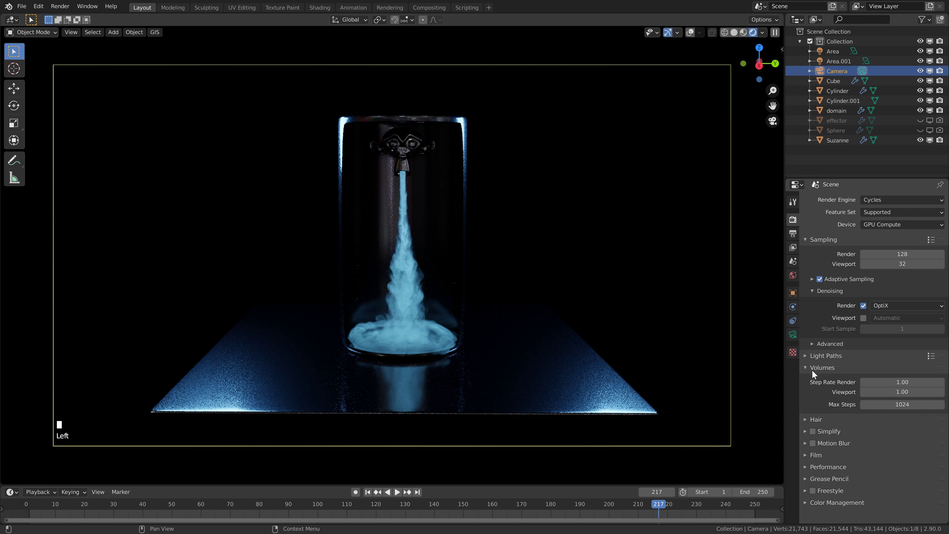
{"action": "left_click", "coordinate": [904, 382]}
{"action": "type", "text": "3"}
{"action": "key", "text": "Return"}
{"action": "left_click", "coordinate": [910, 405]}
{"action": "type", "text": "512"}
{"action": "key", "text": "Return"}
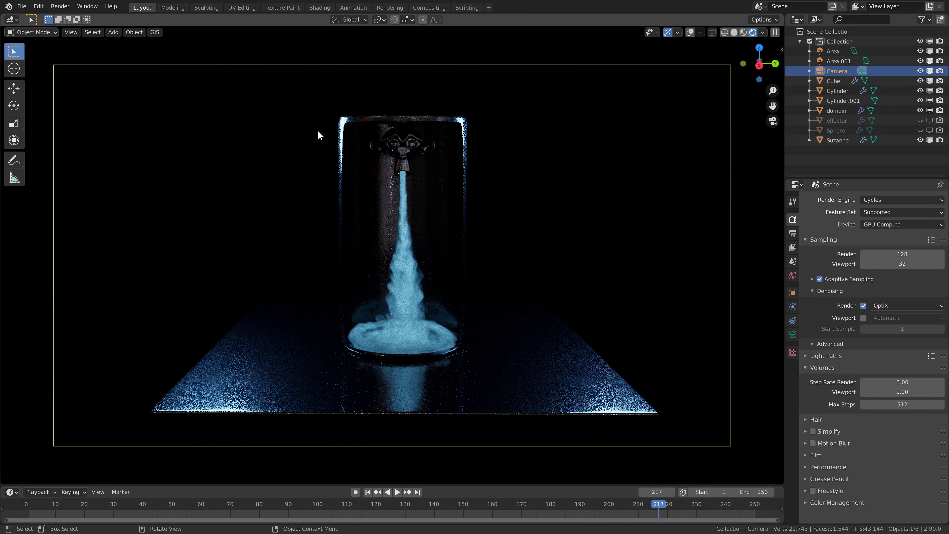
Step: Enable the Denoising Data pass for the view layer and turn on nodes for compositing
{"action": "left_click", "coordinate": [428, 8]}
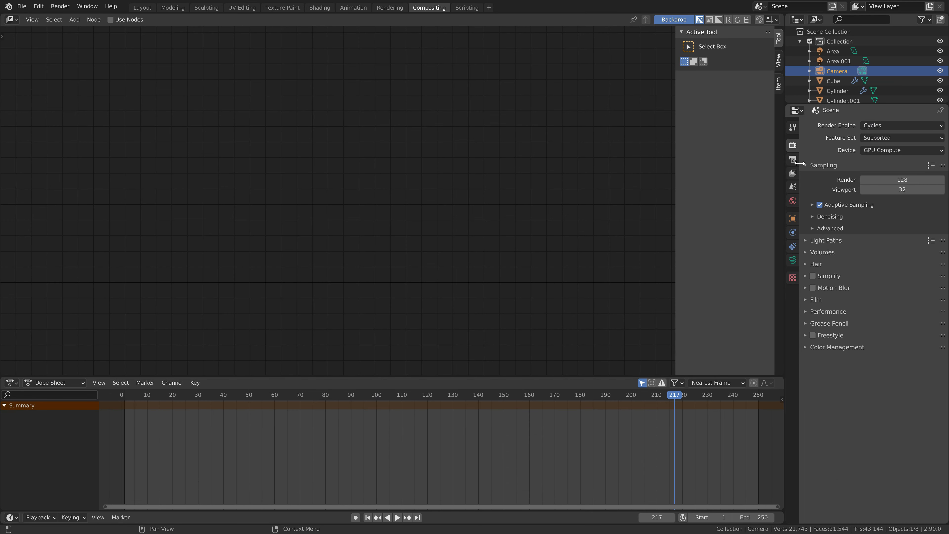
{"action": "left_click", "coordinate": [793, 173]}
{"action": "left_click", "coordinate": [863, 249]}
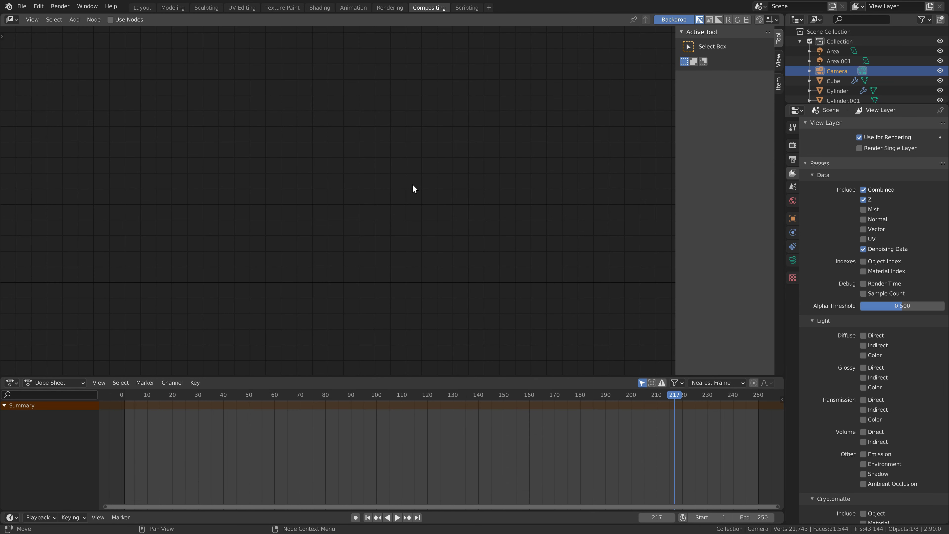
{"action": "left_click", "coordinate": [110, 19]}
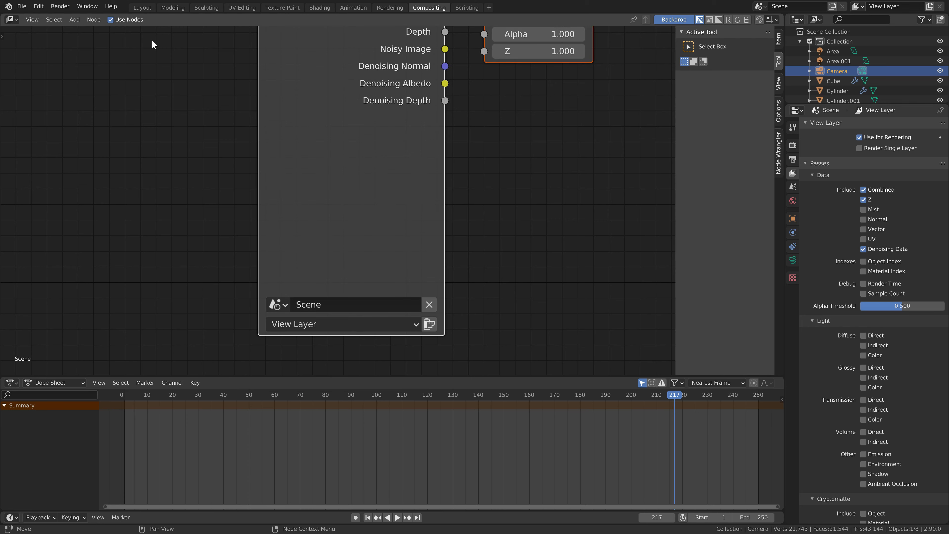
Step: Add a Denoise node between Render Layers and Composite, feeding it Noisy Image, Denoising Normal and Denoising Albedo and linking its output to the Composite image
{"action": "scroll", "coordinate": [458, 163], "scroll_direction": "down", "scroll_amount": 5}
{"action": "middle_click_drag", "start_coordinate": [471, 179], "coordinate": [423, 215]}
{"action": "key", "text": "shift+a"}
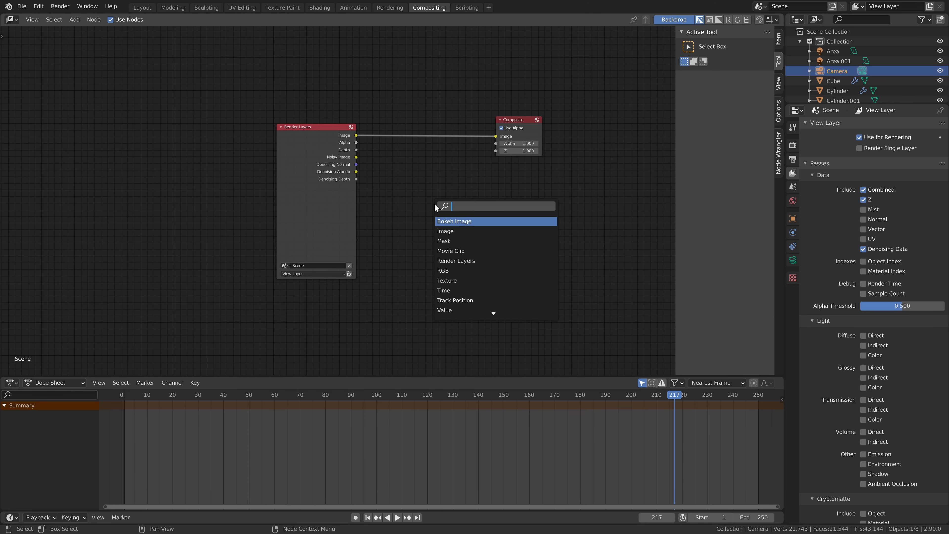
{"action": "type", "text": "denoise"}
{"action": "key", "text": "Return"}
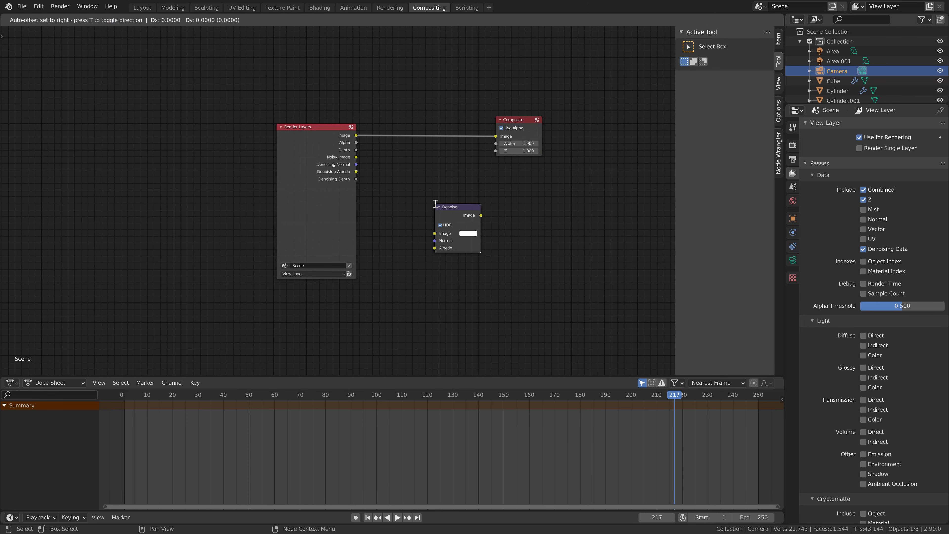
{"action": "left_click", "coordinate": [400, 149]}
{"action": "left_click_drag", "start_coordinate": [351, 157], "coordinate": [399, 194]}
{"action": "left_click_drag", "start_coordinate": [445, 161], "coordinate": [495, 136]}
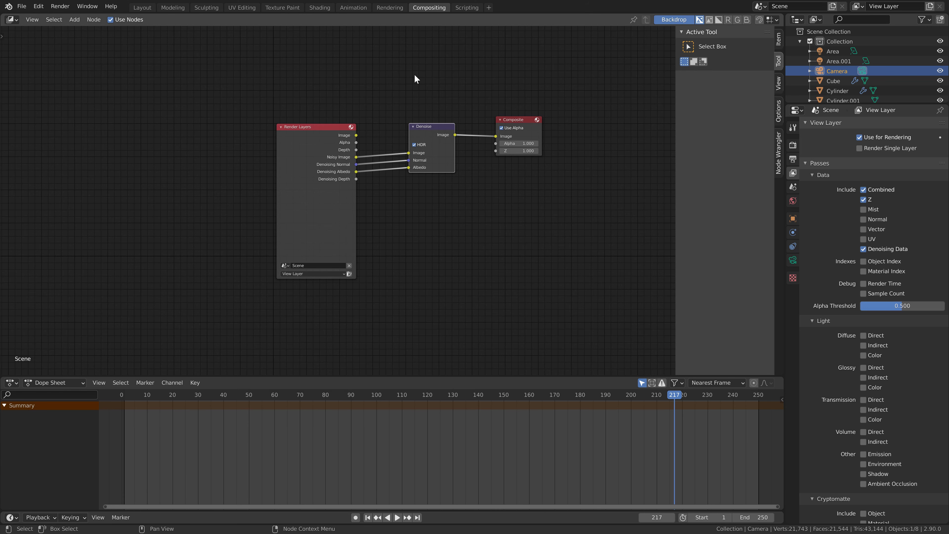
Step: Render frame 217 as a still image in the Rendering workspace and save the project file
{"action": "left_click", "coordinate": [387, 7]}
{"action": "scroll", "coordinate": [485, 233], "scroll_direction": "up", "scroll_amount": 2}
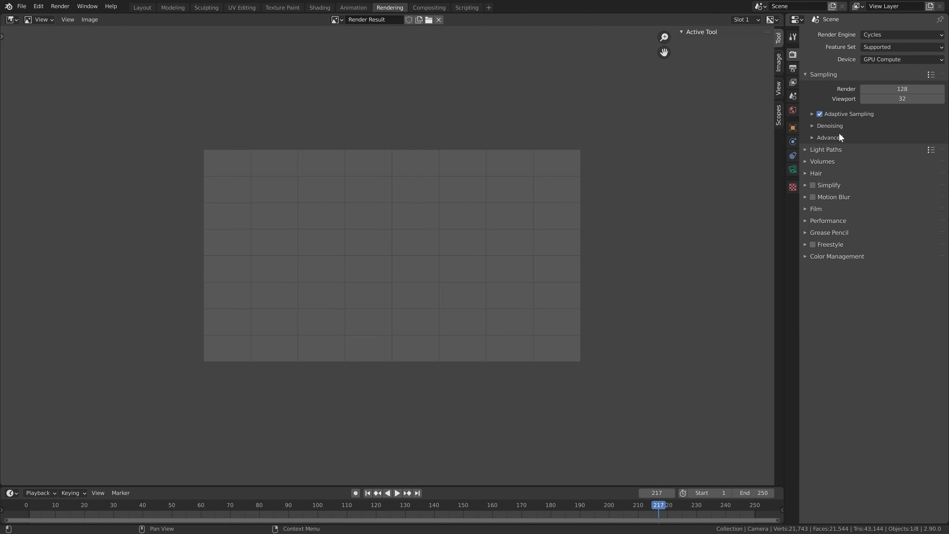
{"action": "key", "text": "F12"}
{"action": "left_click", "coordinate": [60, 6]}
{"action": "key", "text": "ctrl+s"}
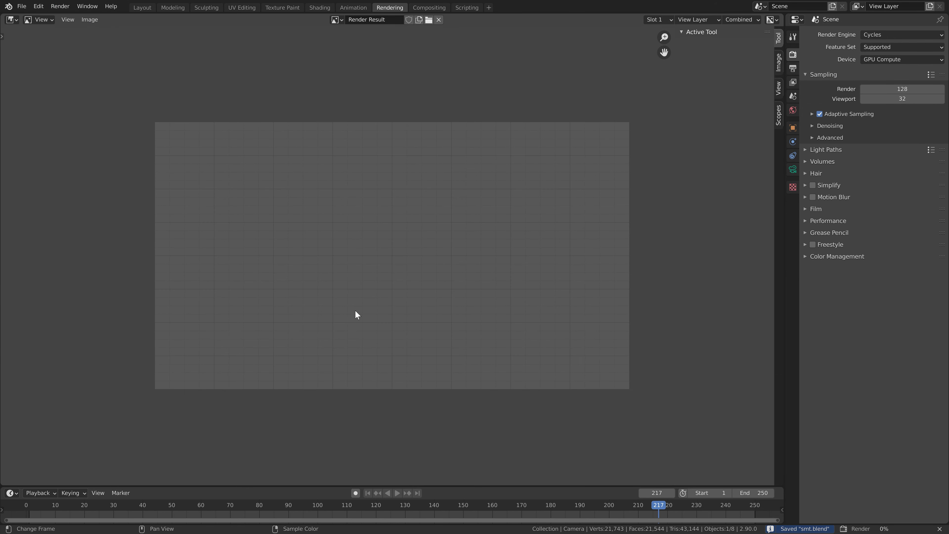